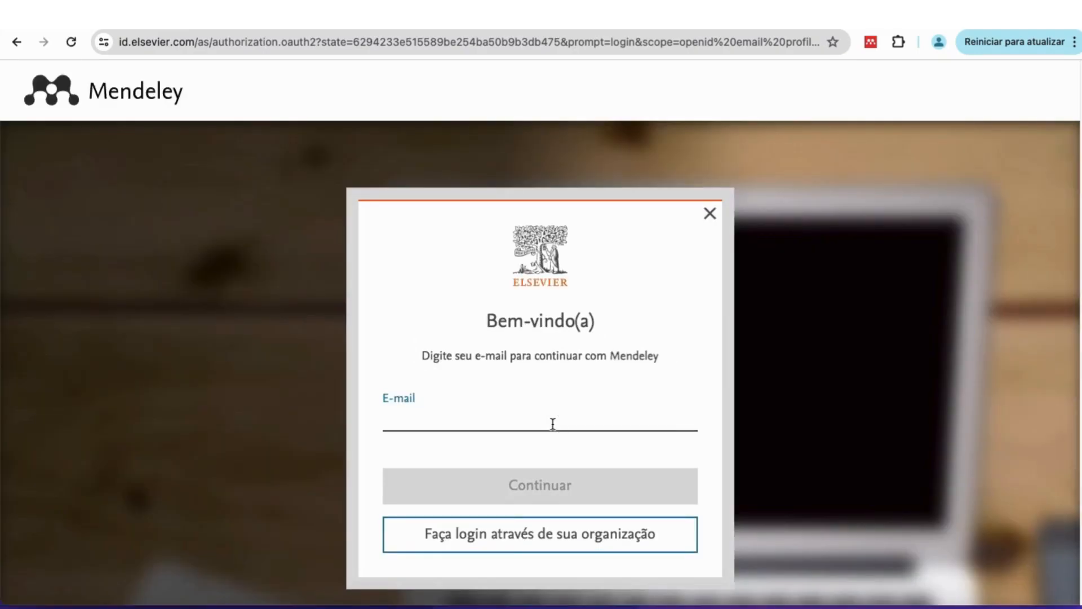
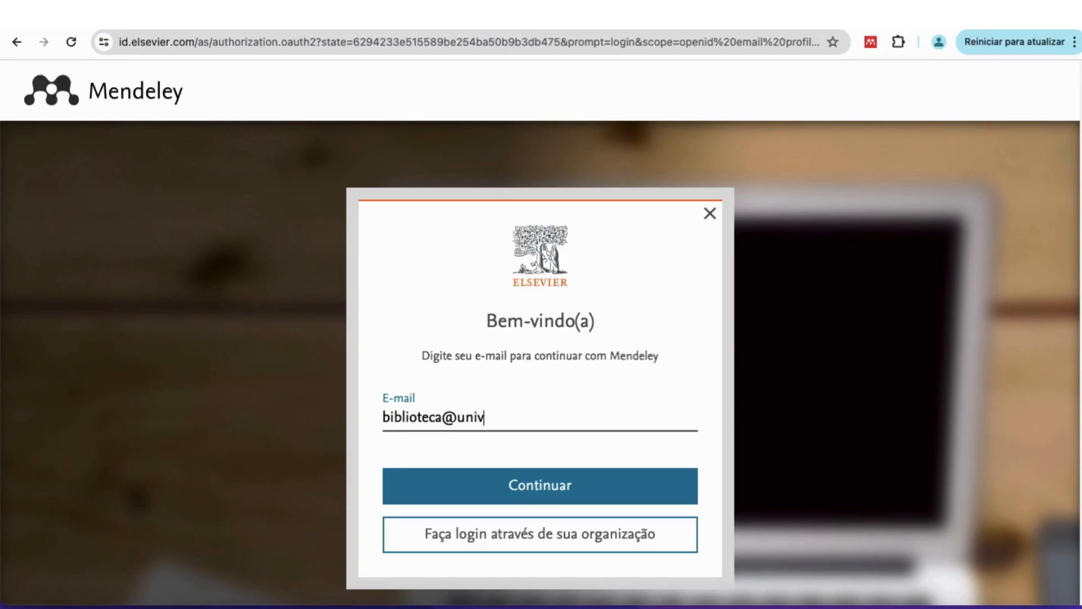
# Submit the library's institutional e-mail, then leave the registration form for existing-account sign-in.
pyautogui.click(513, 491)
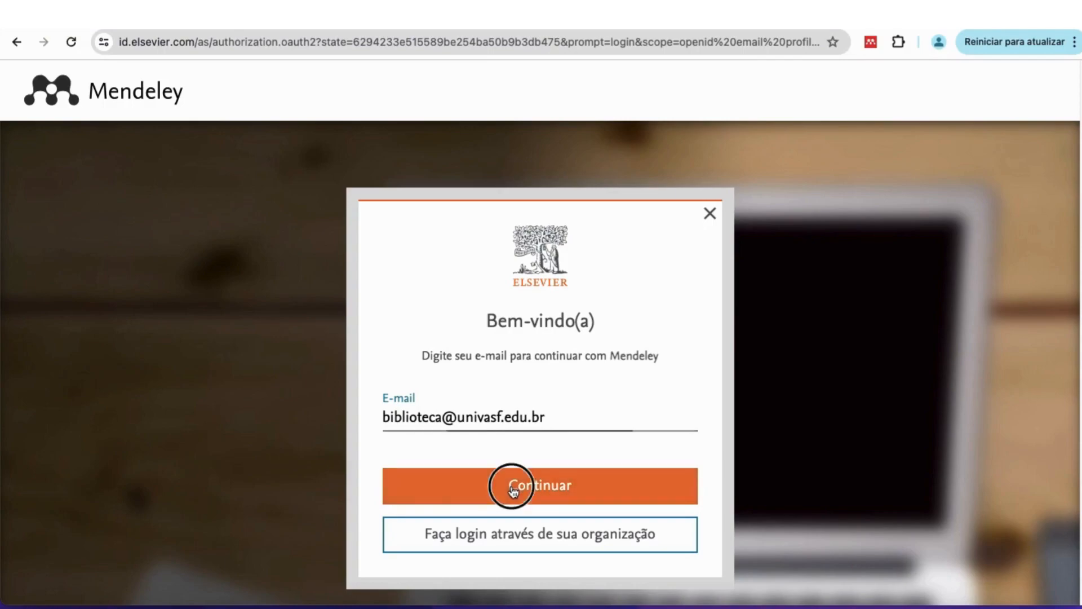
pyautogui.scroll(-2, 513, 492)
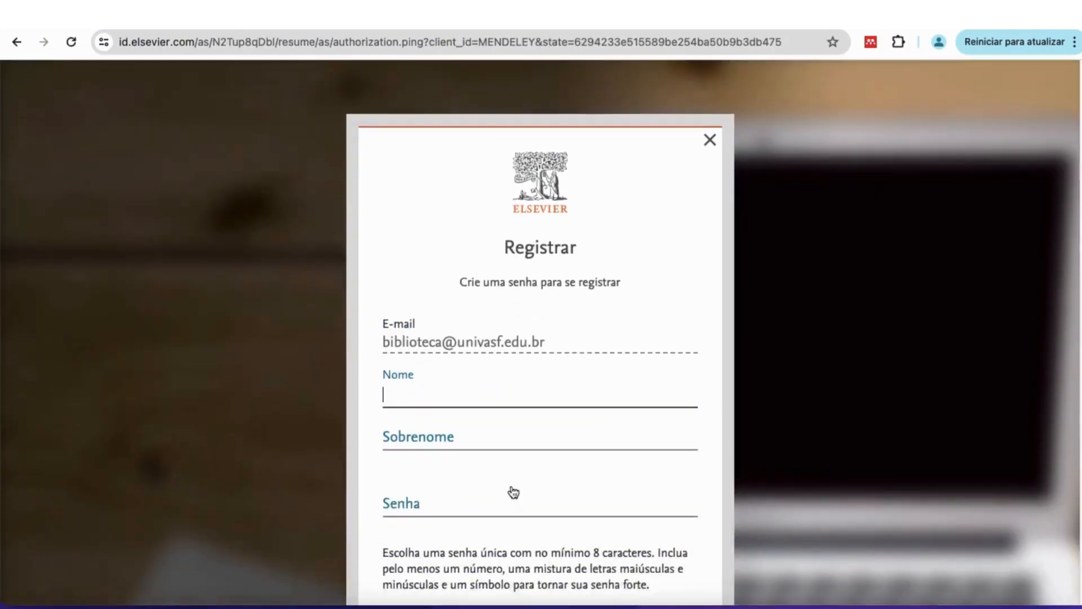
pyautogui.scroll(-3, 513, 492)
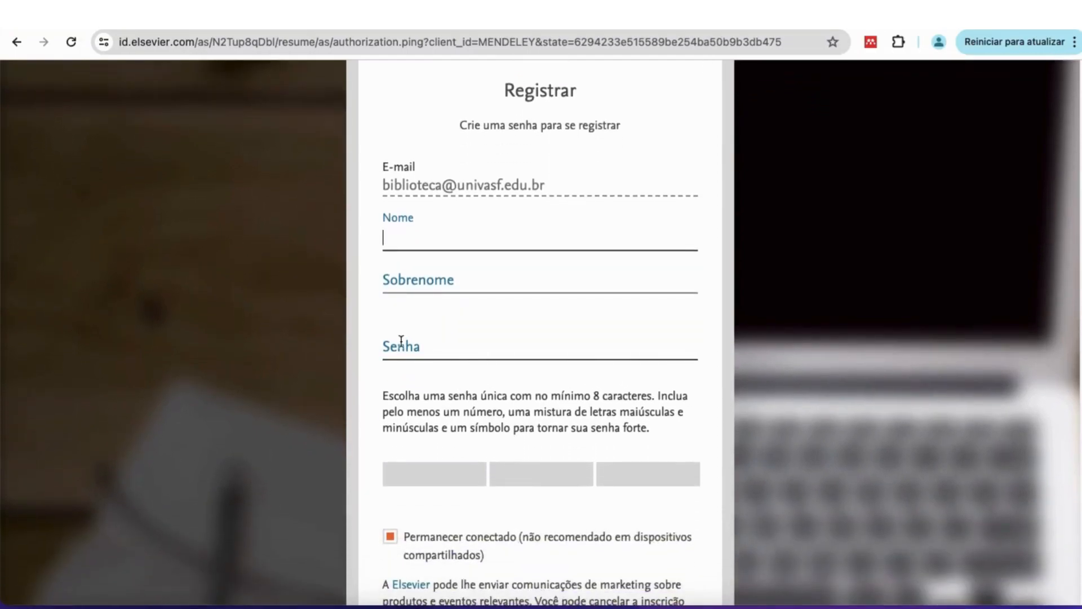
pyautogui.scroll(-1, 448, 374)
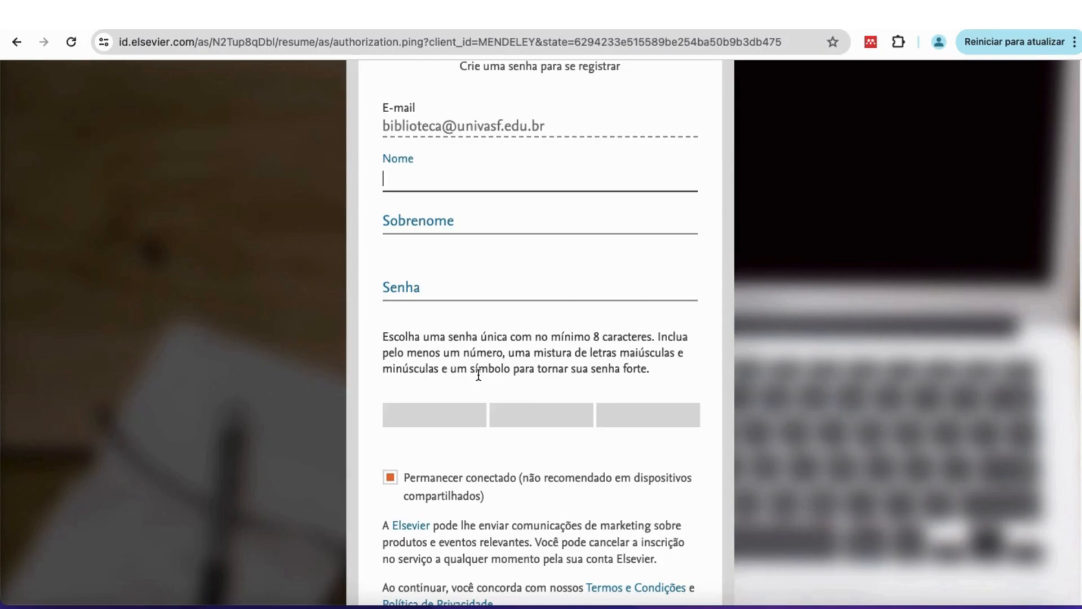
pyautogui.scroll(-1, 479, 375)
pyautogui.scroll(-4, 478, 373)
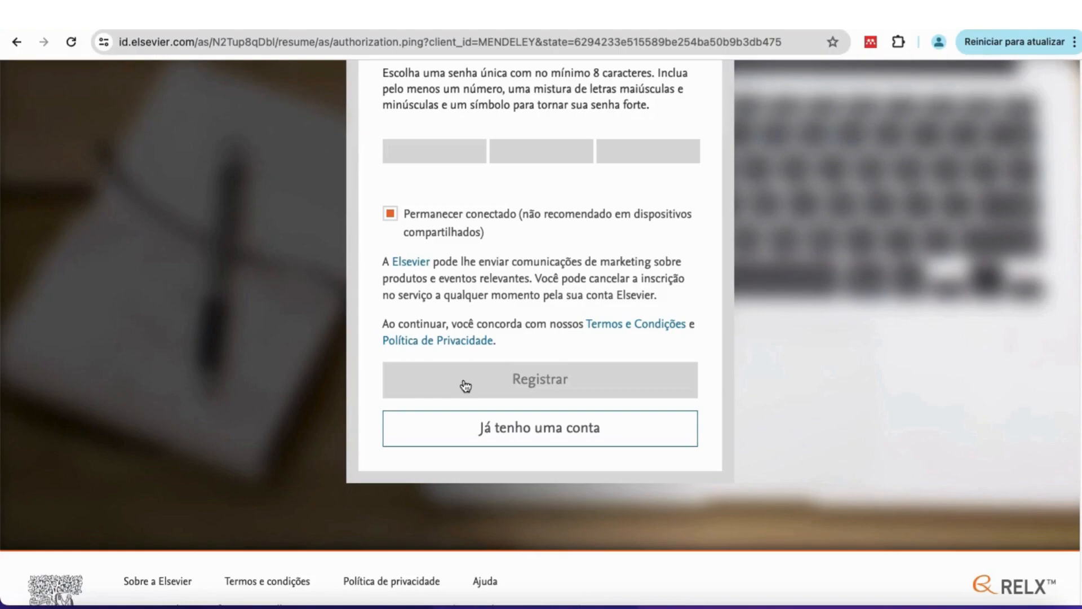
pyautogui.click(530, 435)
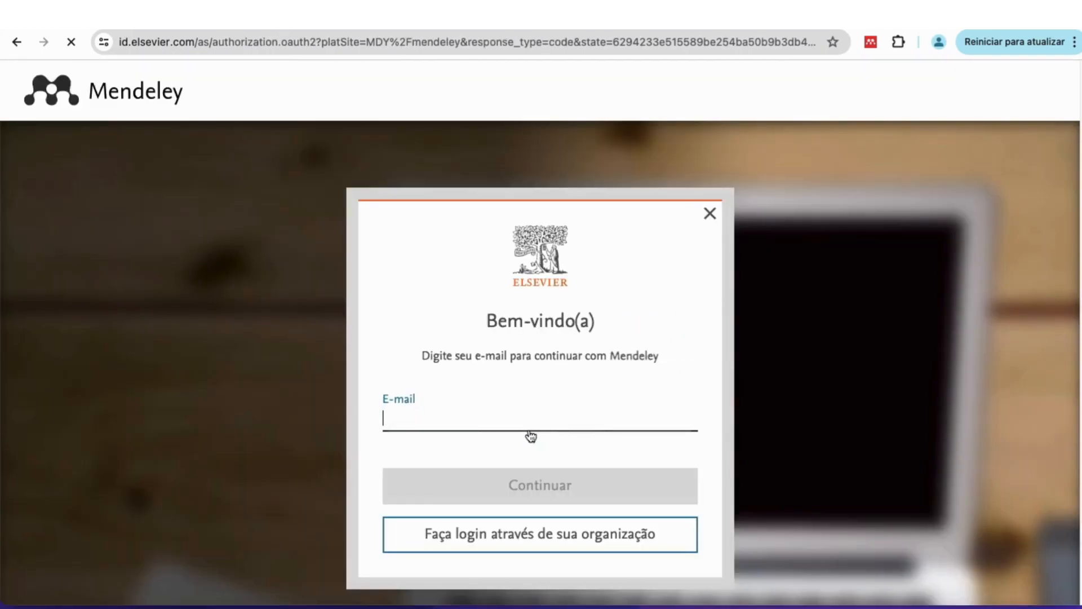
# Sign in with the account e-mail and password, declining the browser's offer to save the password.
pyautogui.click(495, 407)
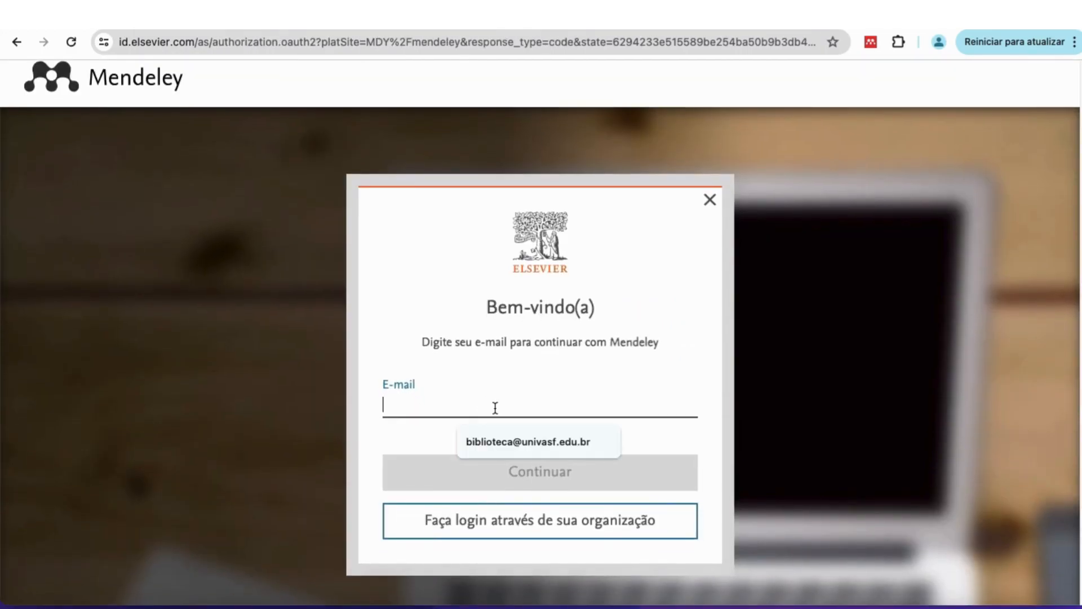
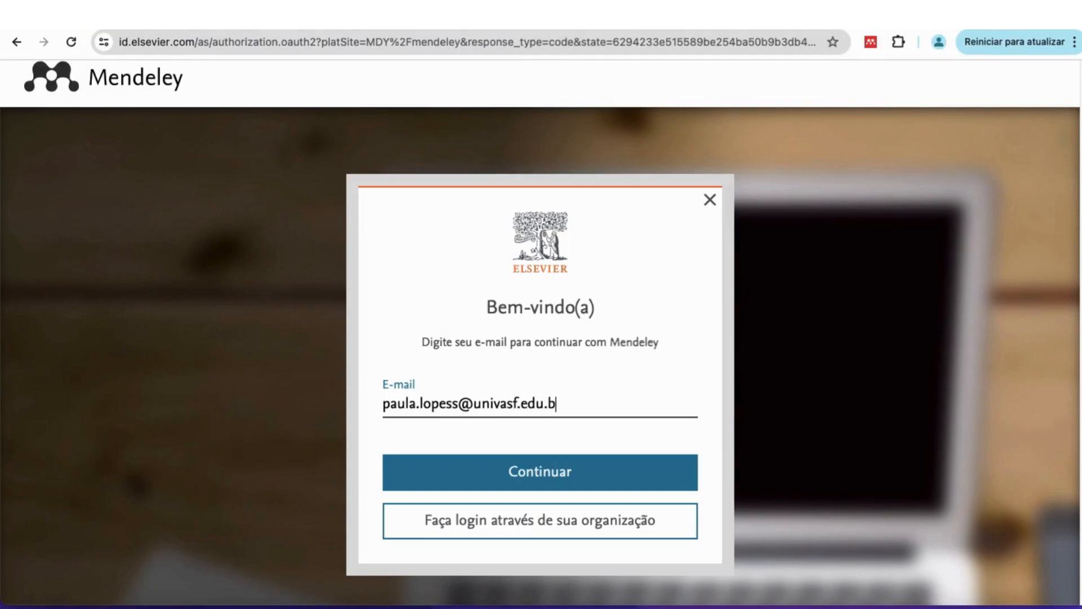
pyautogui.click(449, 477)
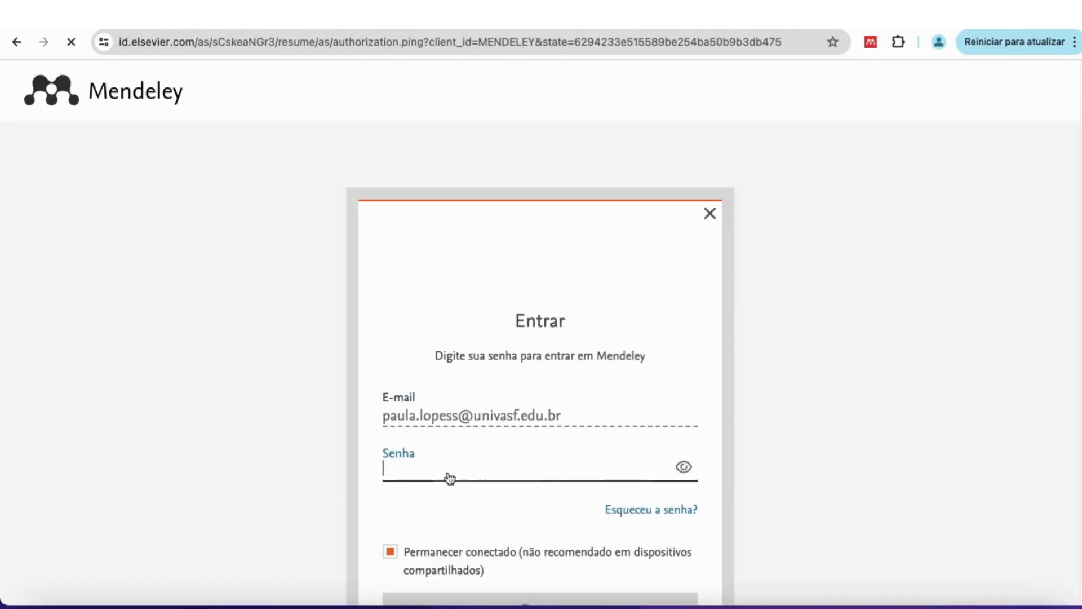
pyautogui.scroll(-2, 443, 468)
pyautogui.scroll(-1, 443, 468)
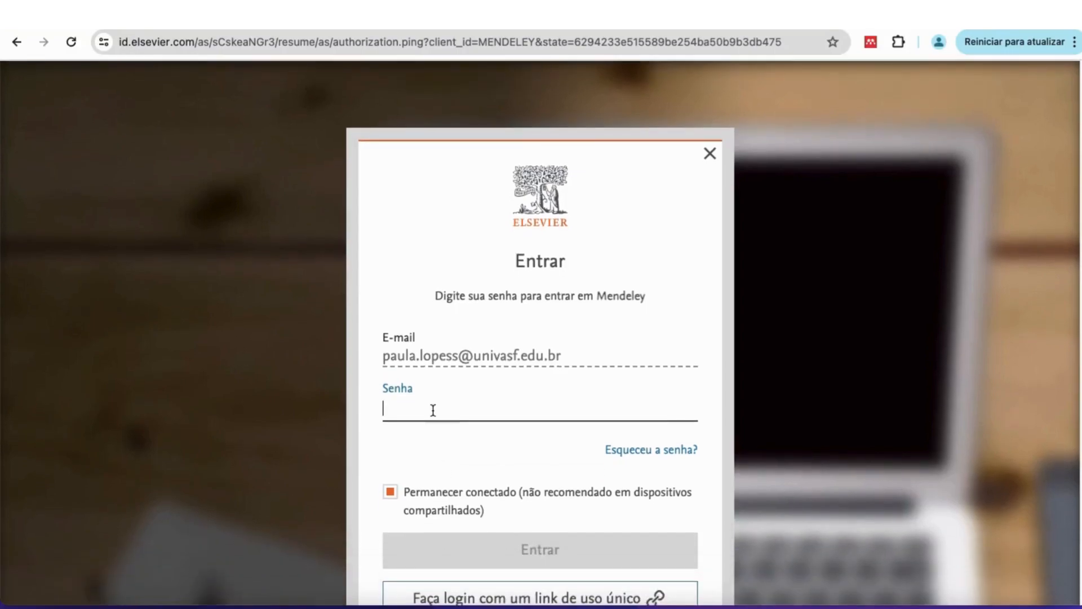
pyautogui.write('********')
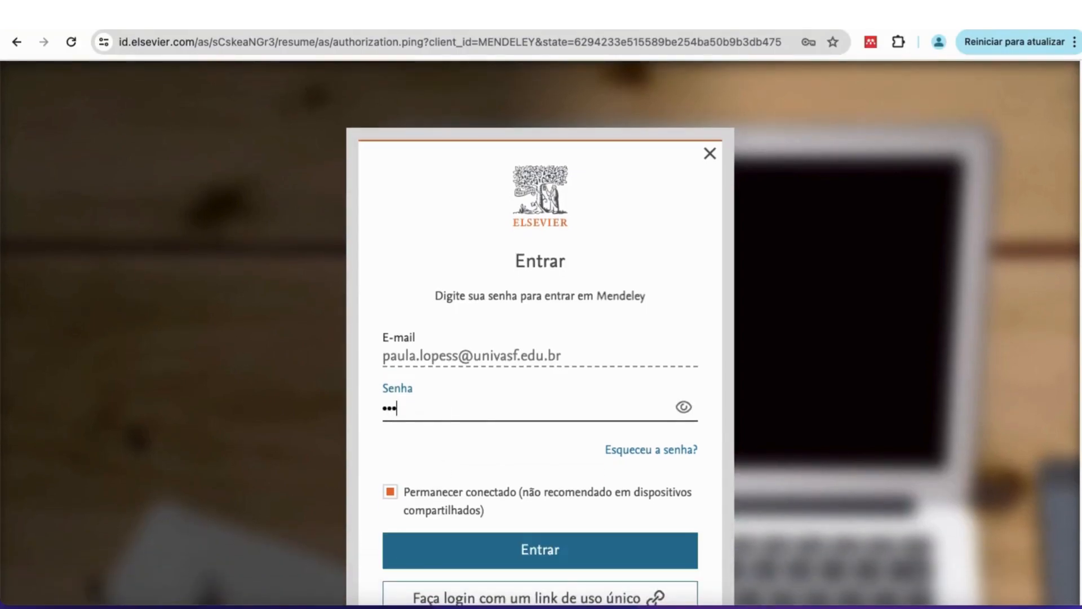
pyautogui.write('**')
pyautogui.scroll(-3, 536, 391)
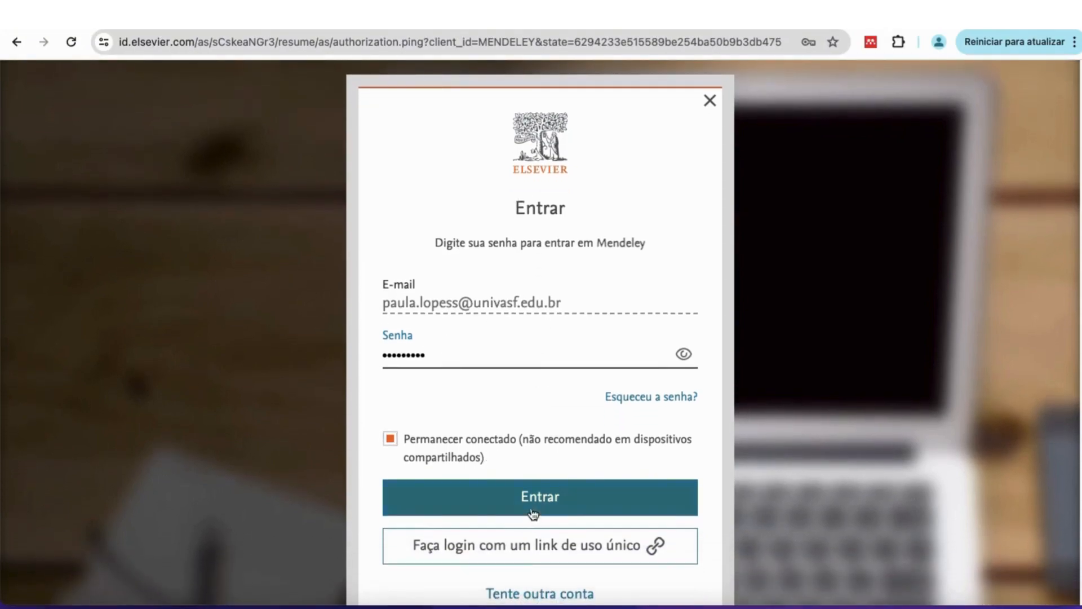
pyautogui.click(524, 509)
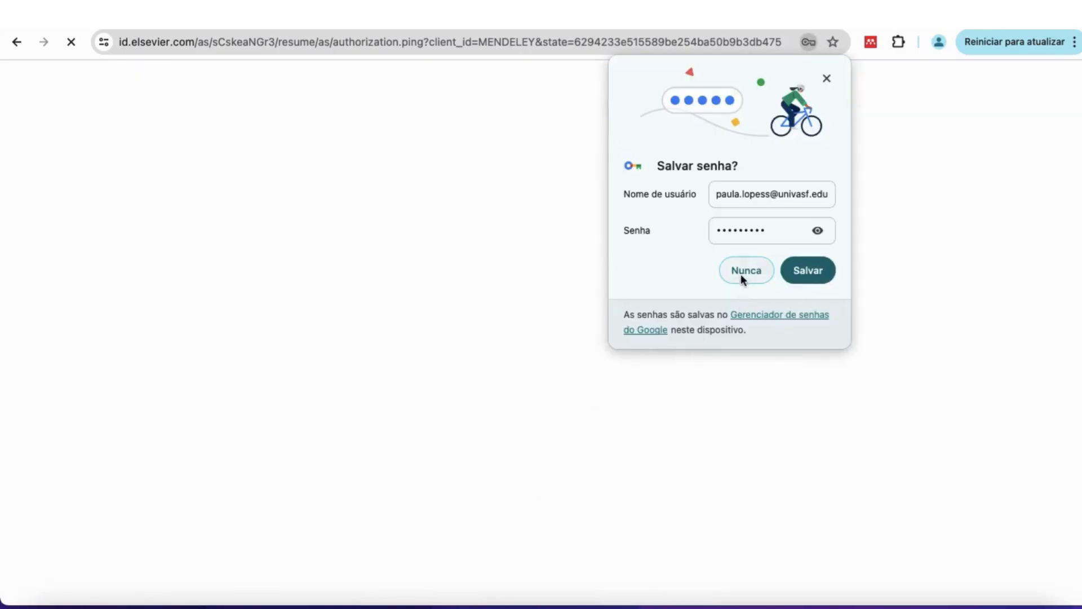
pyautogui.click(743, 271)
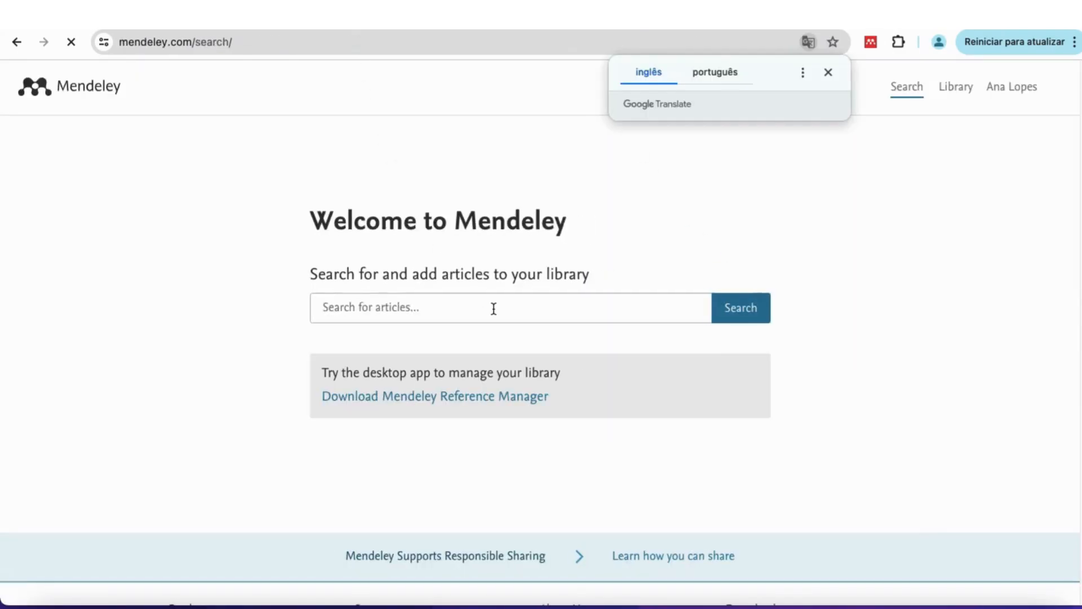
# Dismiss the translation offer, search Bioenergy and scroll through the relevance-sorted results.
pyautogui.click(829, 72)
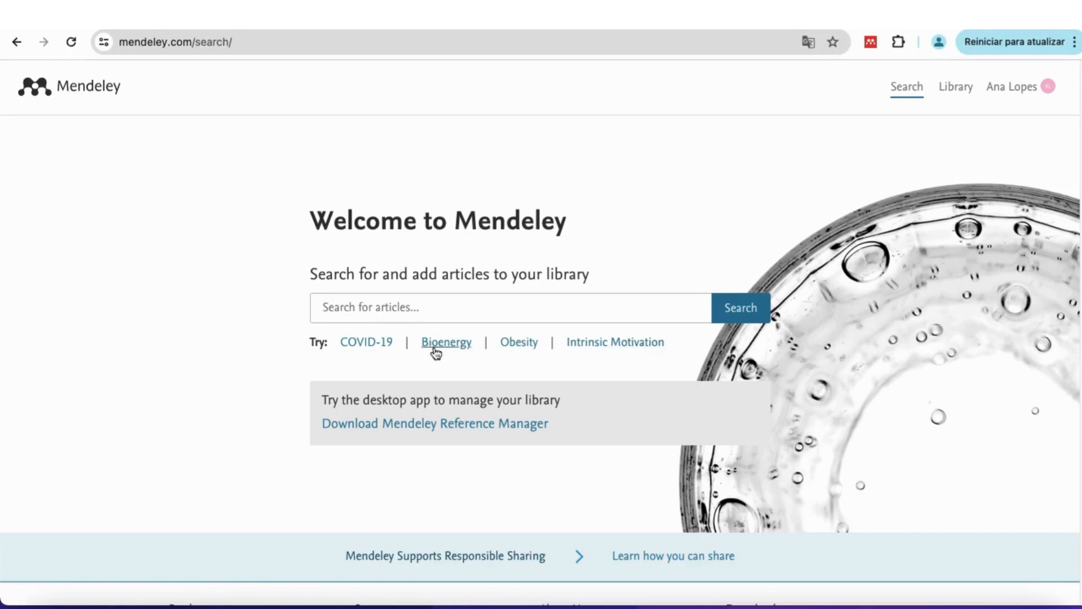
pyautogui.click(452, 342)
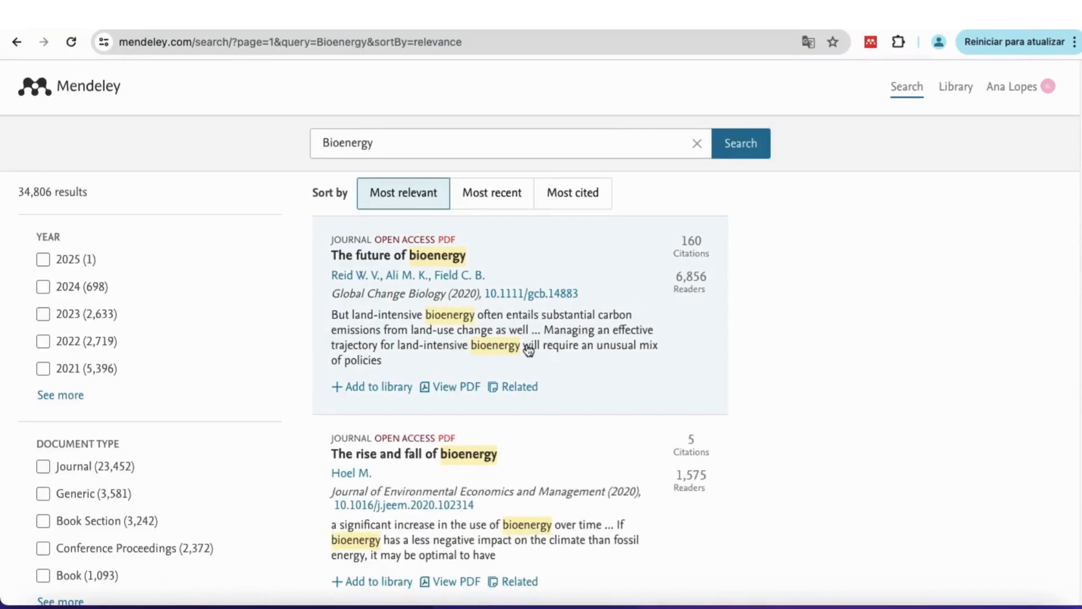
pyautogui.scroll(-2, 528, 349)
pyautogui.scroll(-5, 529, 350)
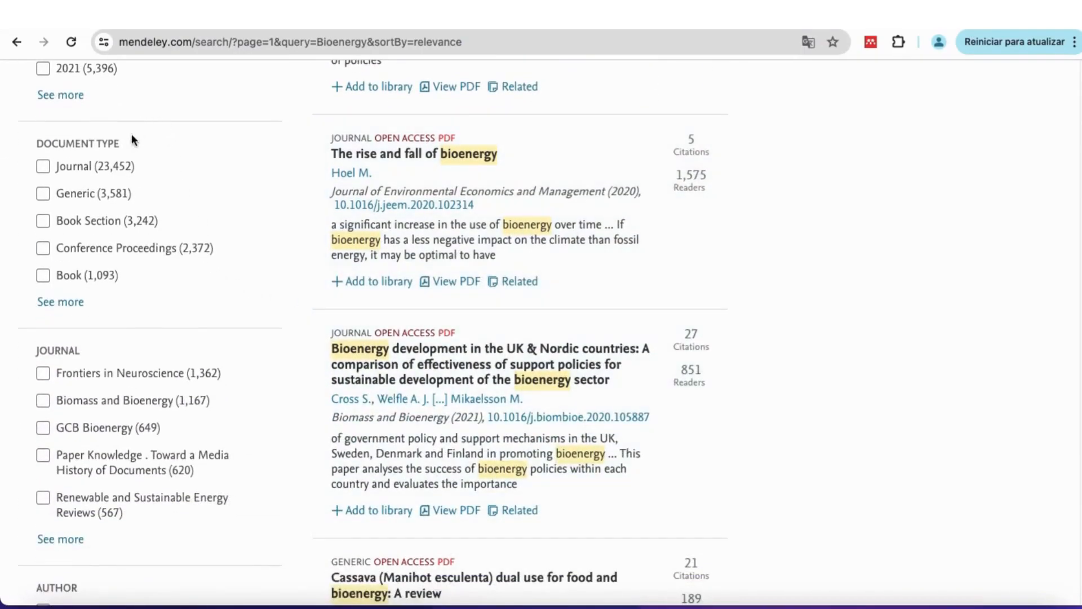
pyautogui.scroll(-1, 429, 347)
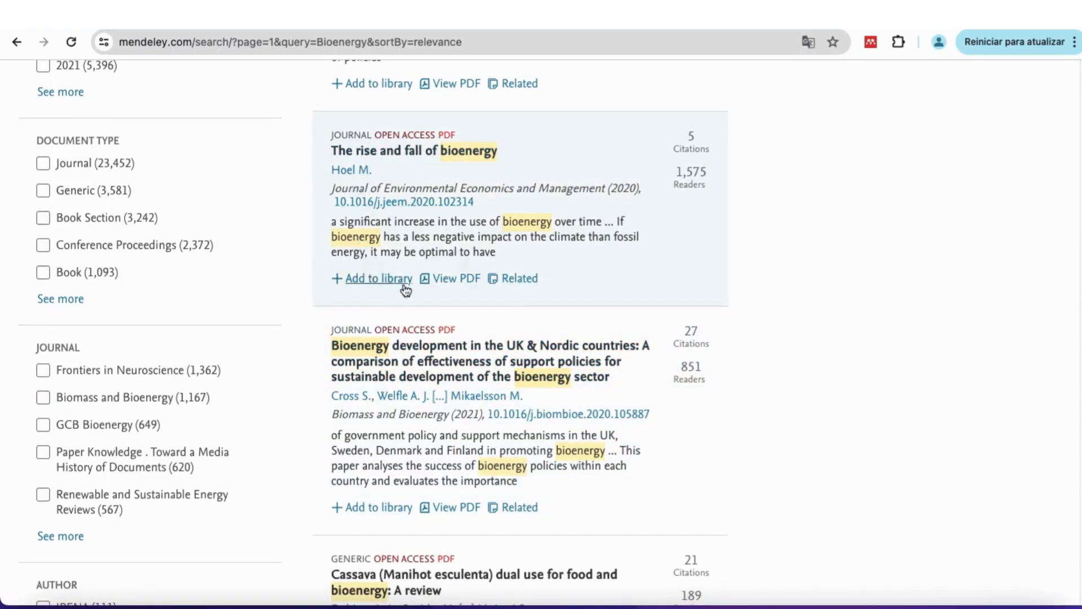
pyautogui.scroll(-3, 403, 289)
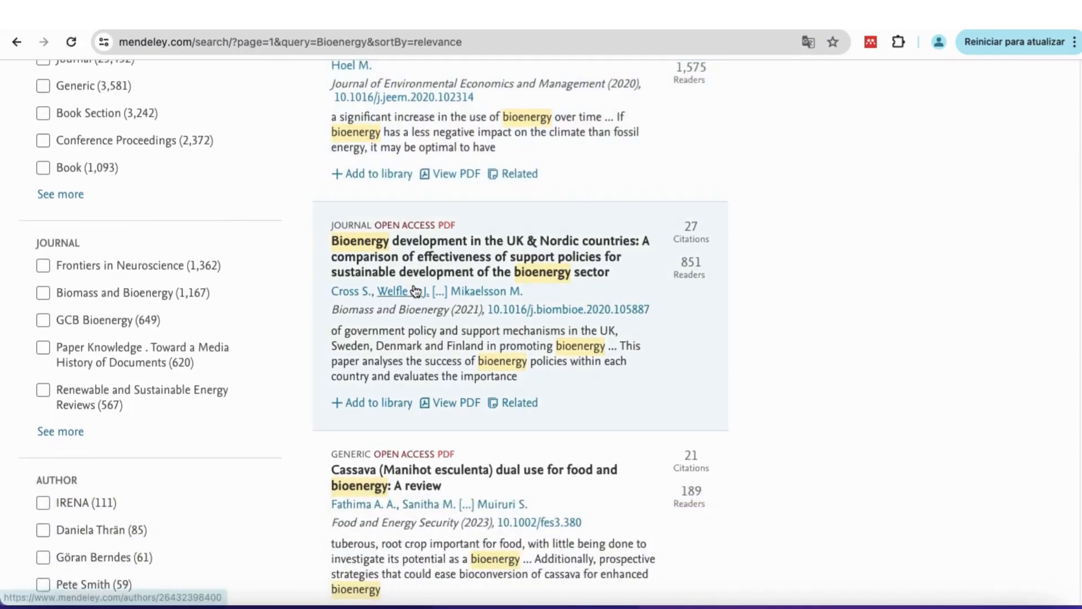
pyautogui.scroll(-1, 416, 290)
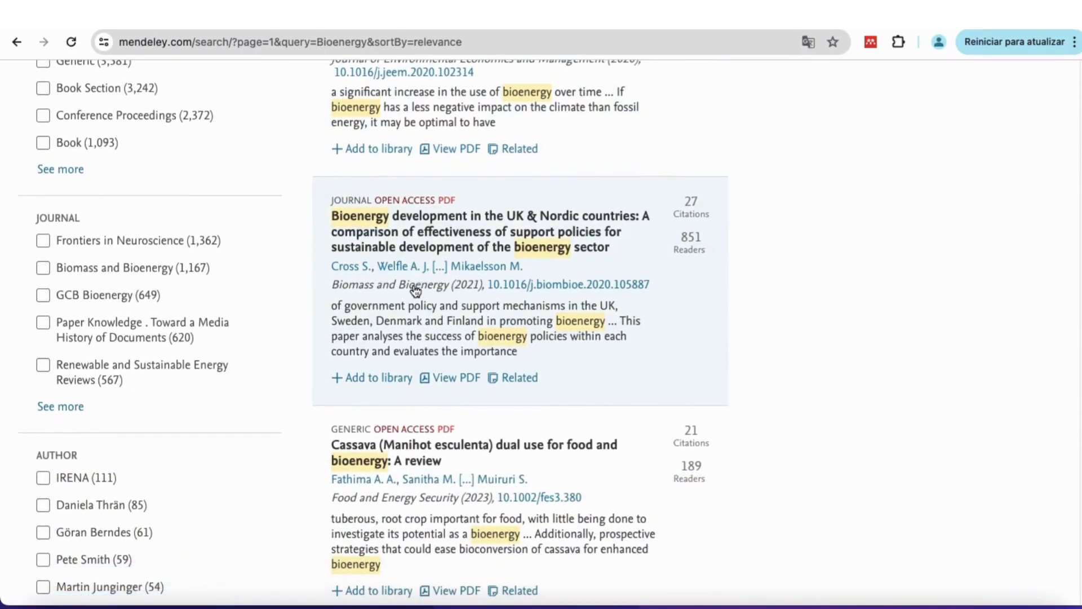
pyautogui.scroll(-1, 416, 290)
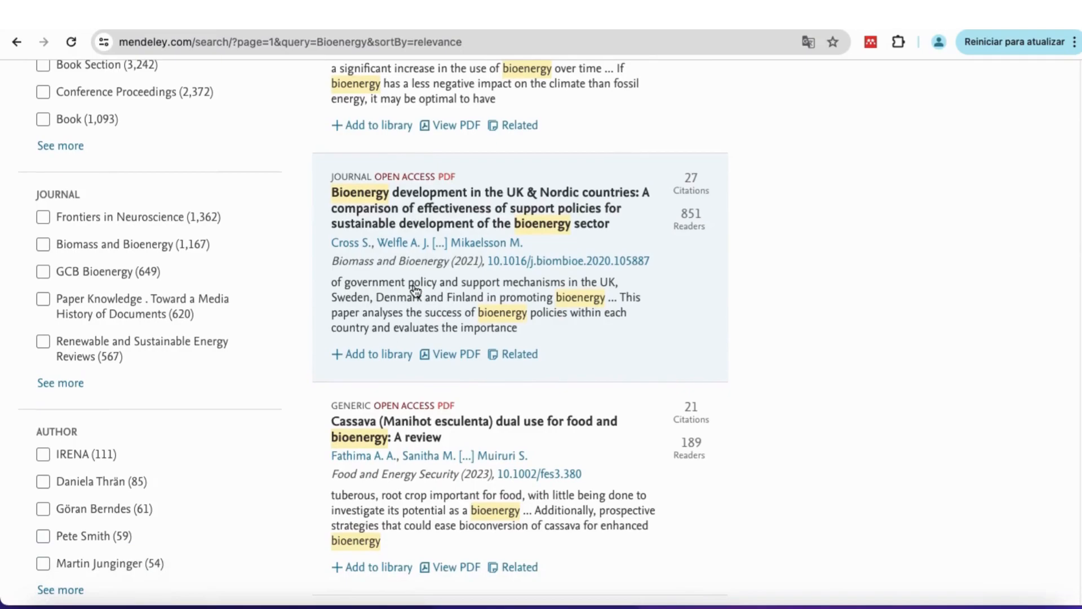
pyautogui.scroll(10, 416, 290)
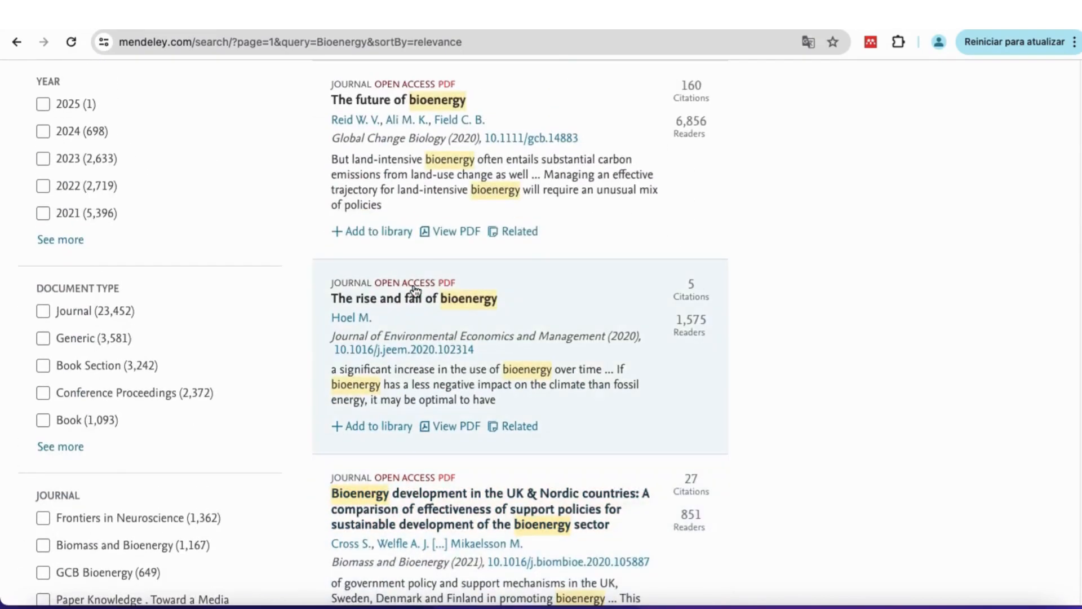
pyautogui.scroll(5, 416, 291)
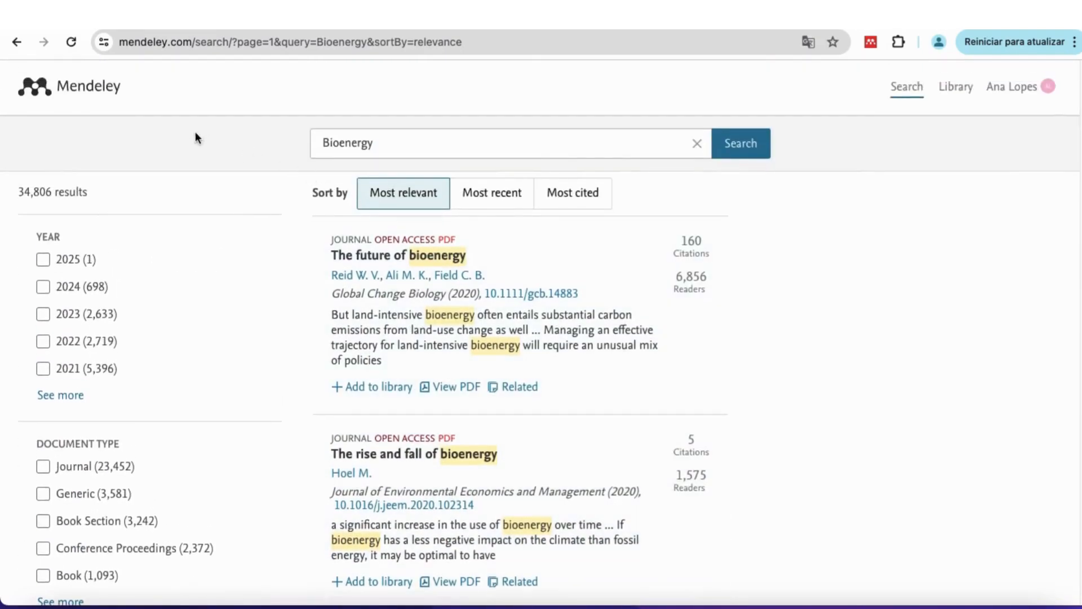
pyautogui.click(18, 47)
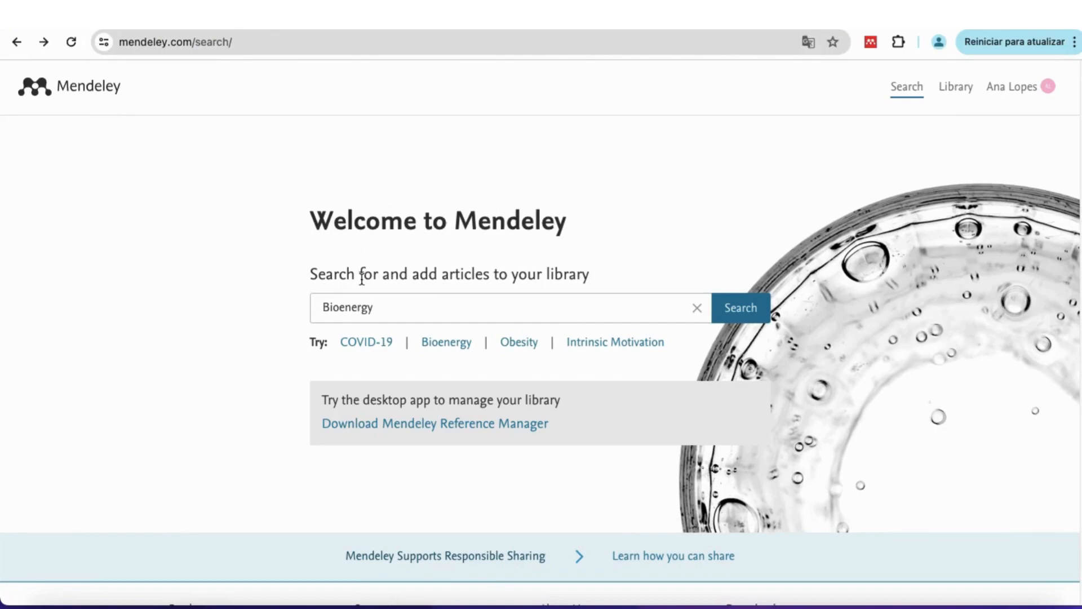
pyautogui.click(953, 93)
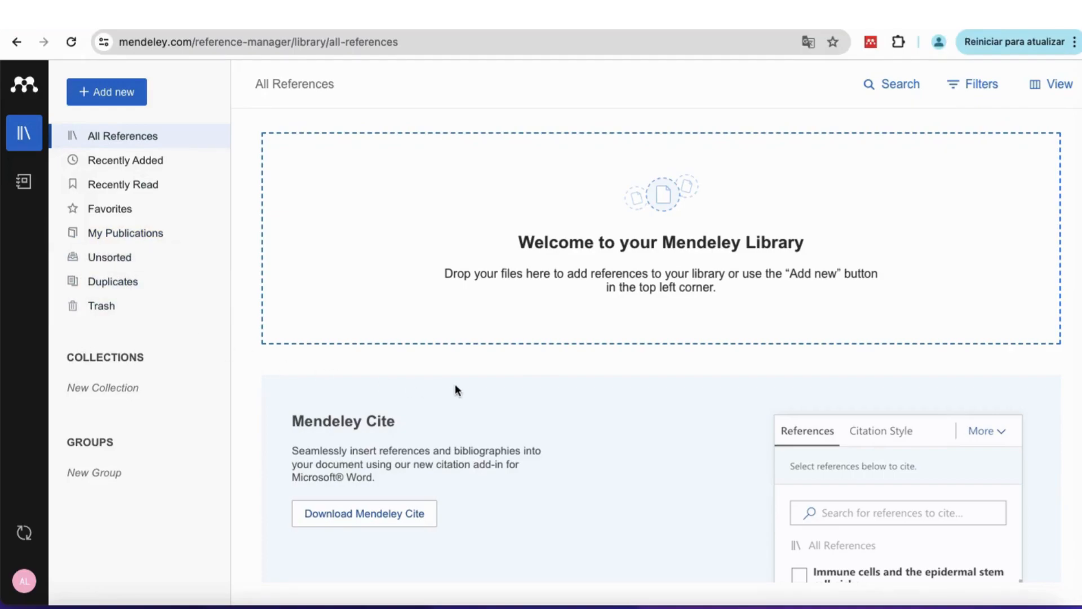
pyautogui.click(16, 43)
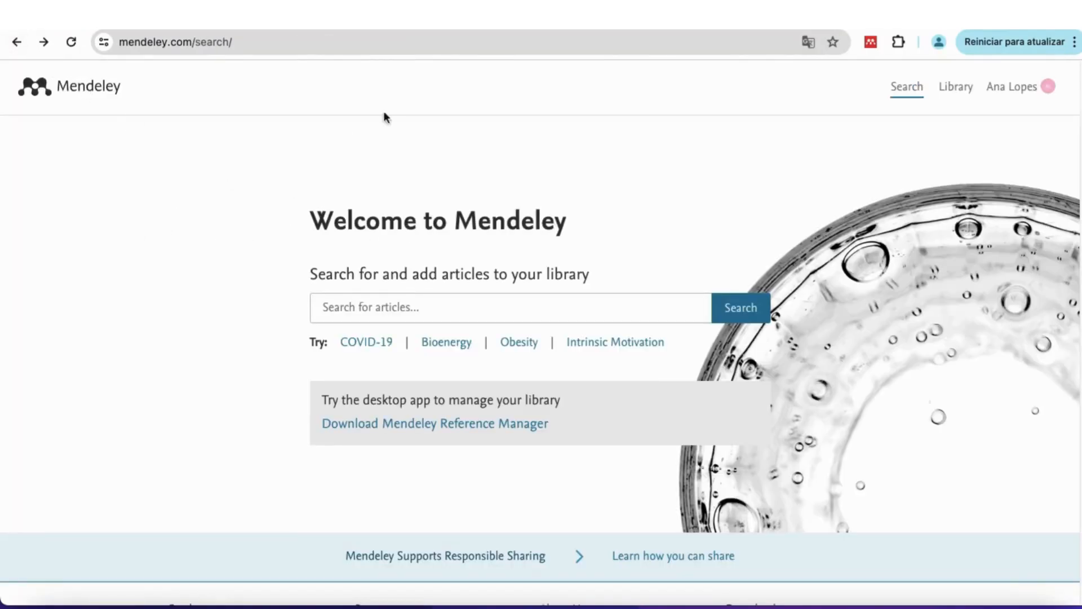
pyautogui.click(1046, 89)
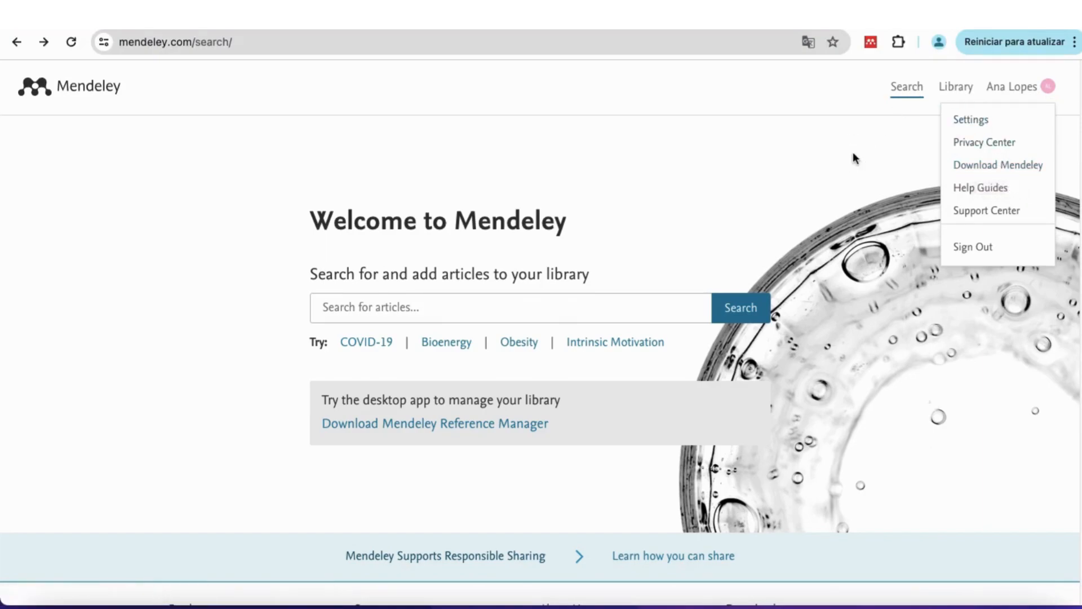
pyautogui.click(1016, 88)
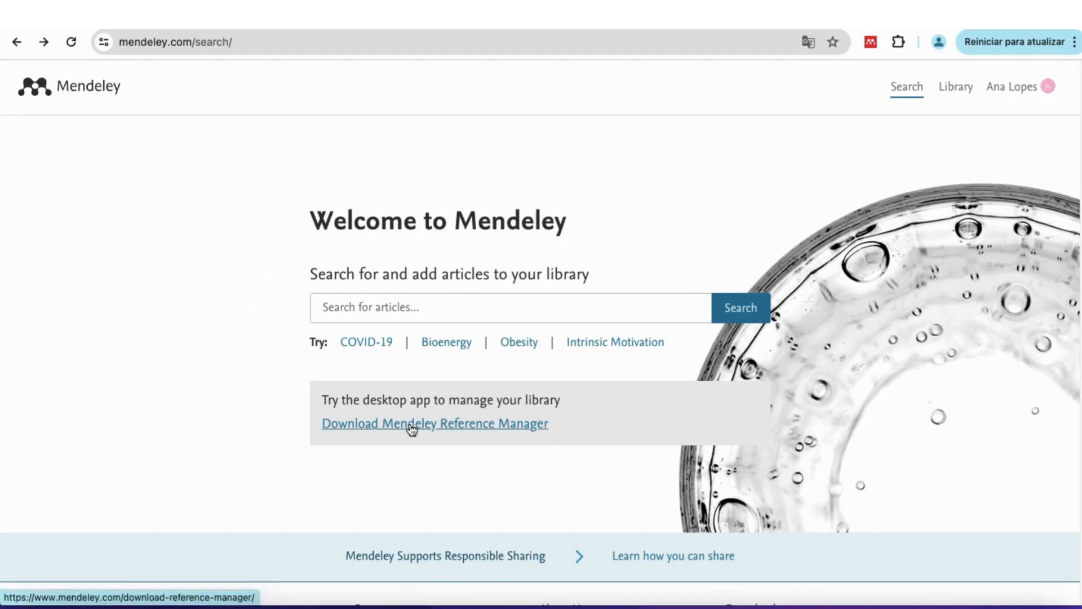
# Go to the Mendeley Reference Manager download page and dismiss the translation offer.
pyautogui.click(502, 428)
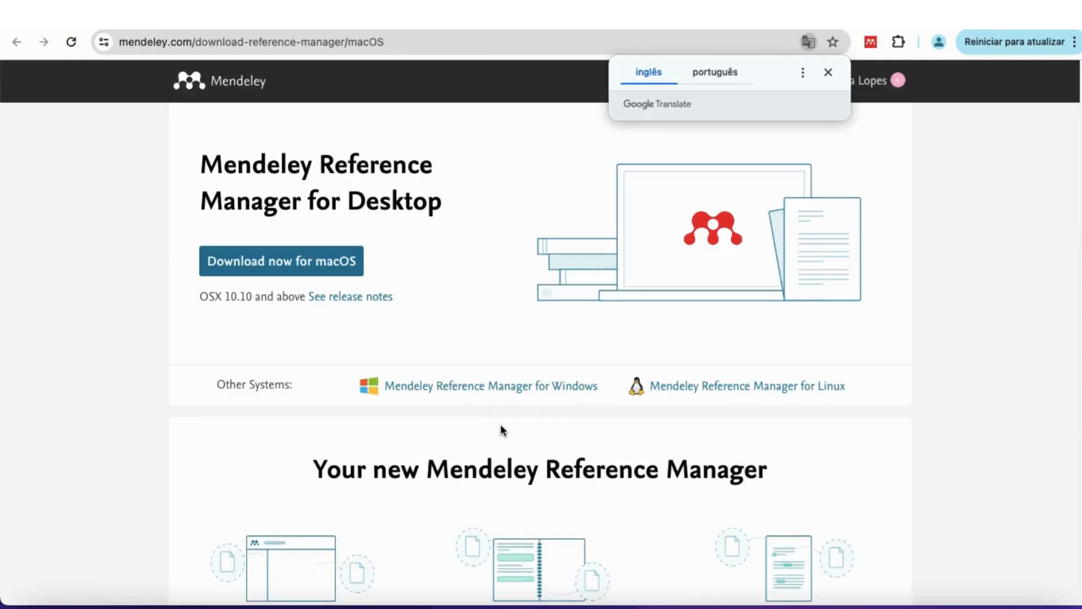
pyautogui.click(828, 74)
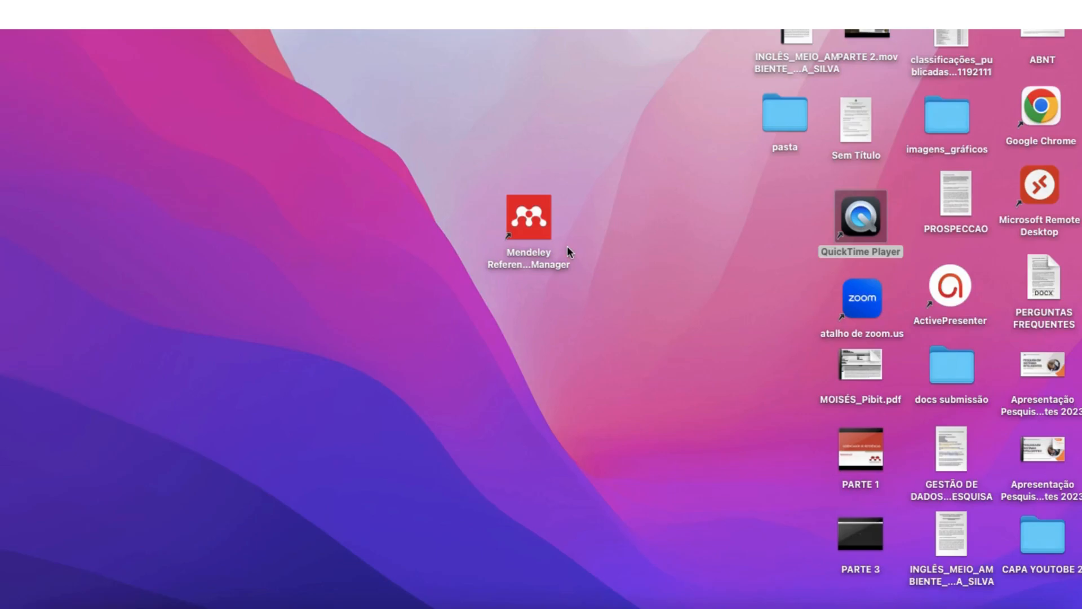
# Launch the Mendeley Reference Manager desktop app and sign in with the account e-mail and password.
pyautogui.doubleClick(532, 233)
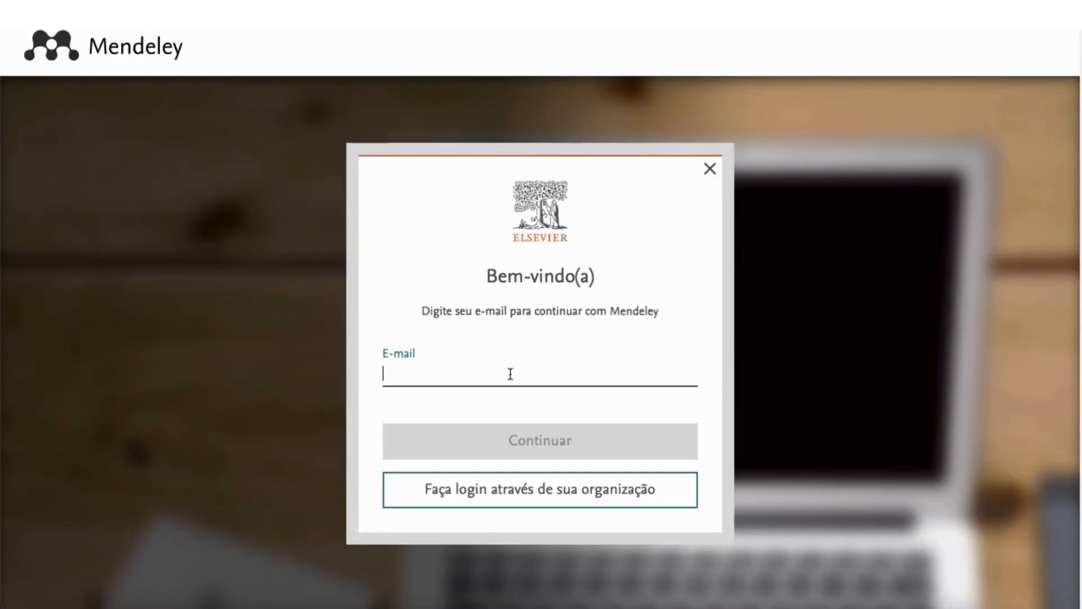
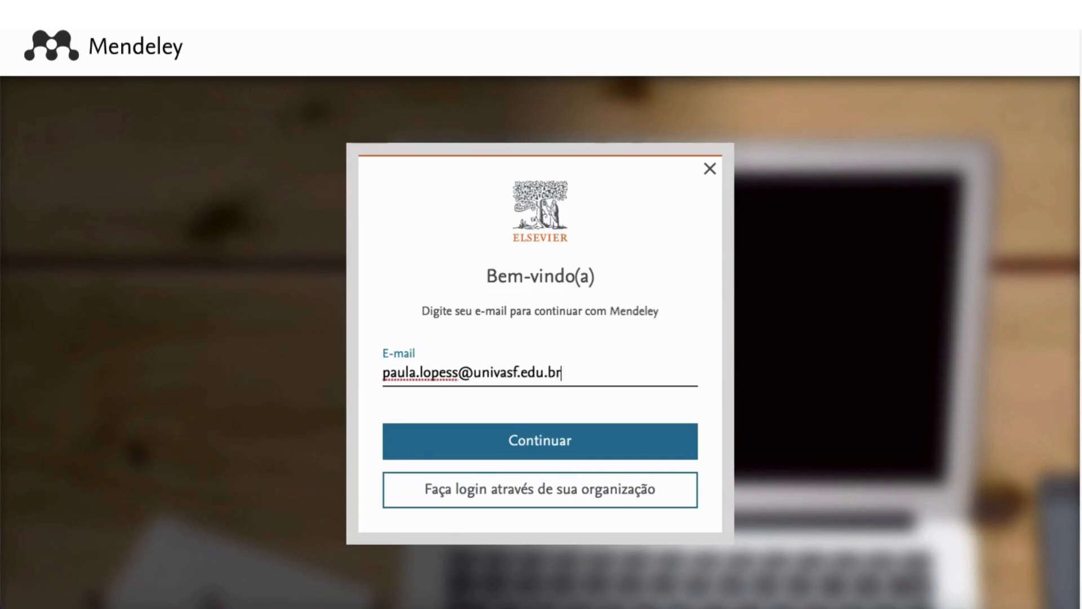
pyautogui.click(479, 449)
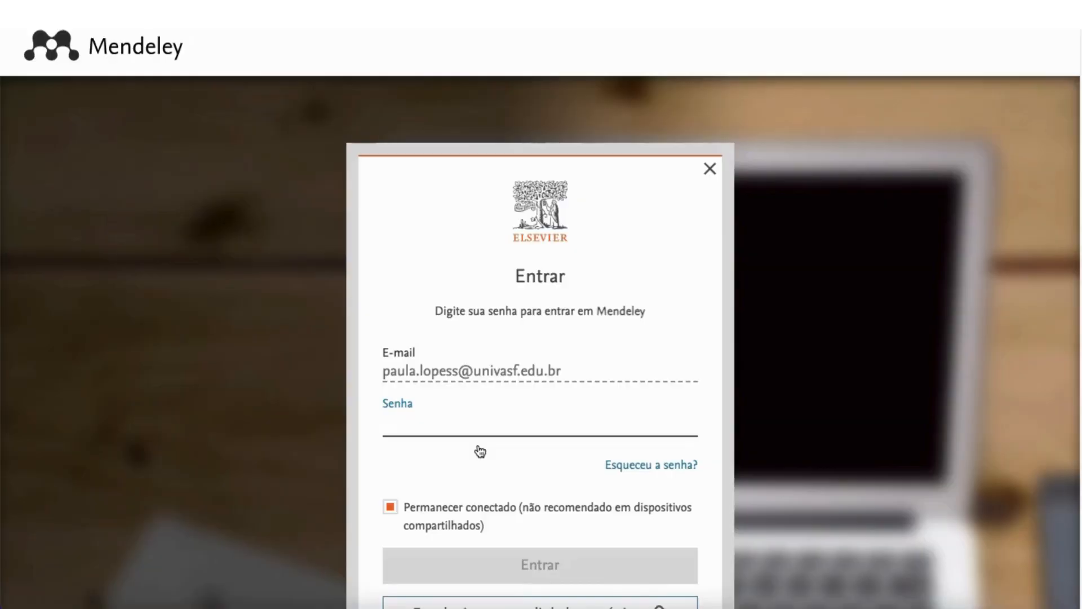
pyautogui.write('********')
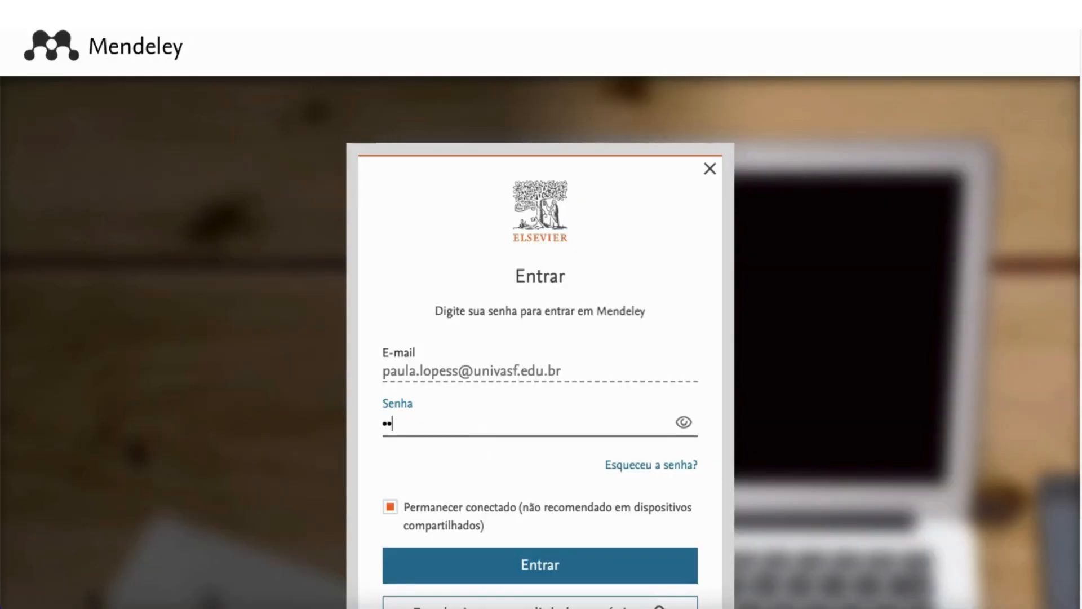
pyautogui.write('**')
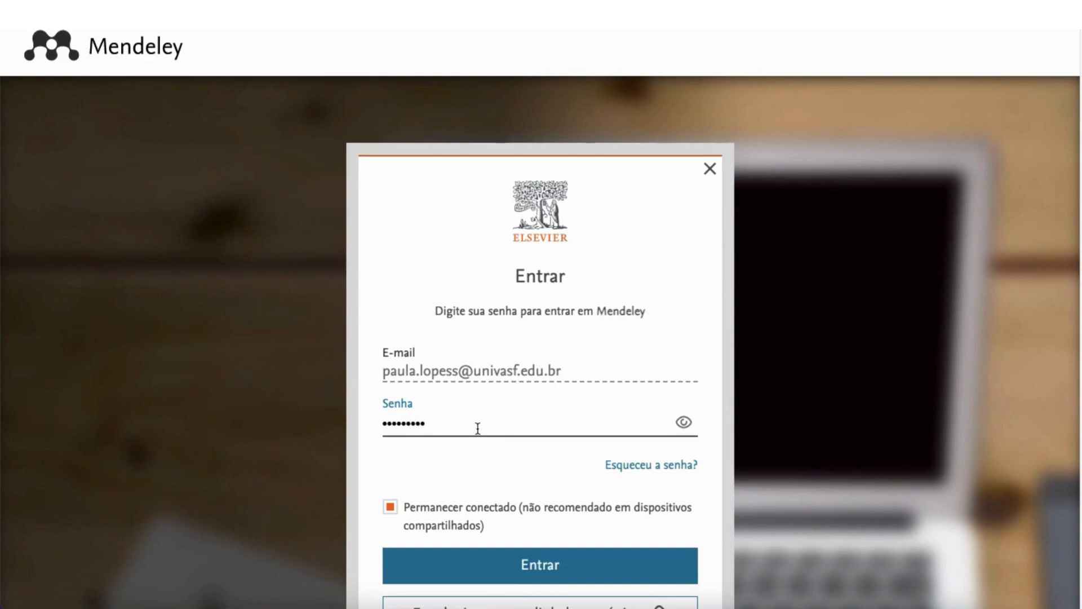
pyautogui.click(457, 569)
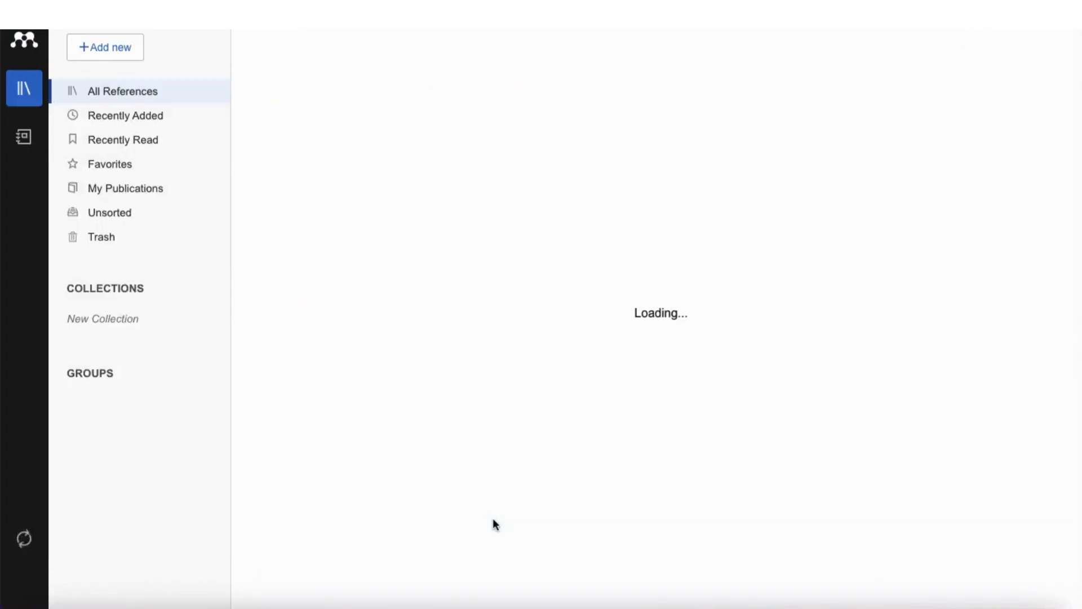
# Close the update banner so the empty All References library finishes loading.
pyautogui.click(745, 64)
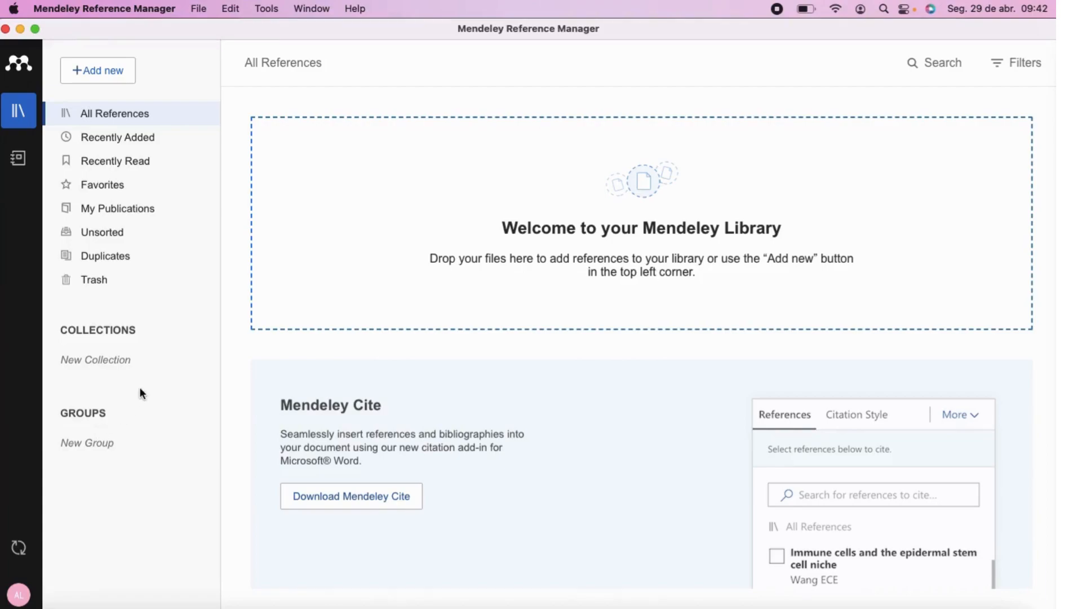
pyautogui.click(20, 596)
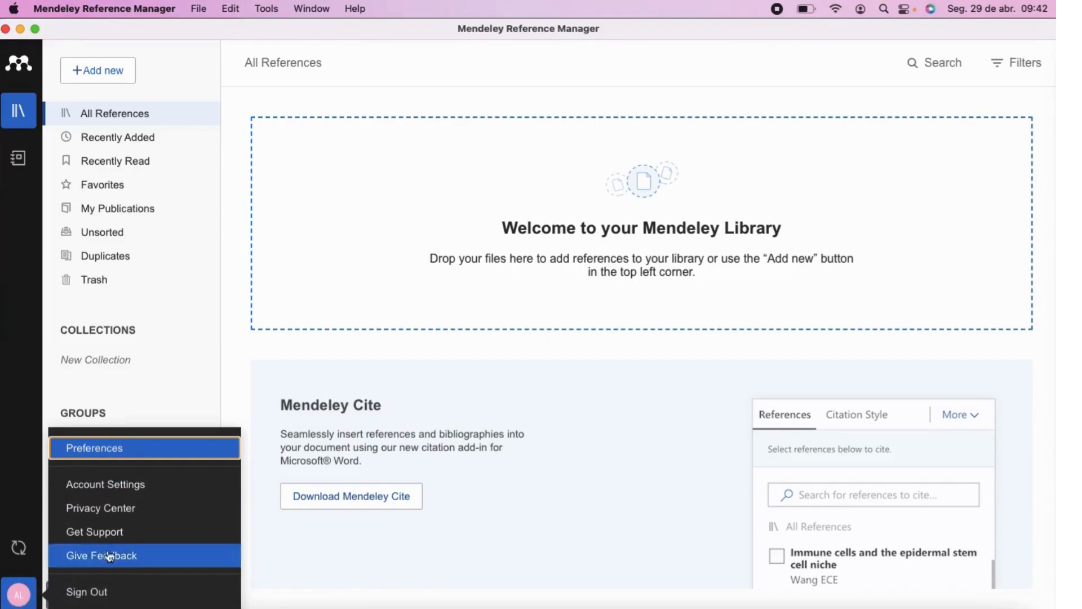
pyautogui.click(165, 383)
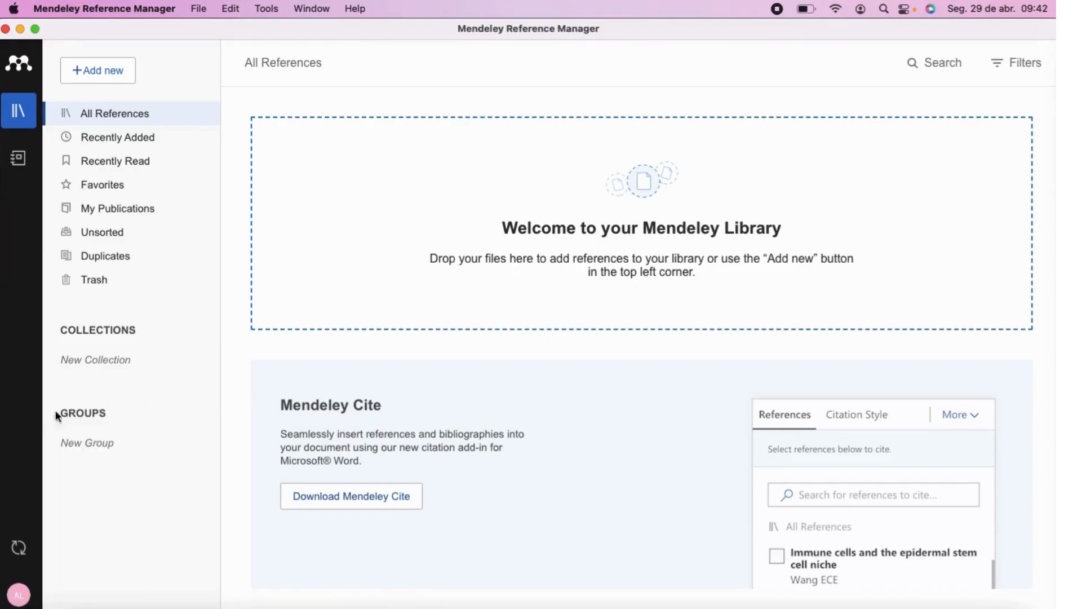
pyautogui.click(935, 66)
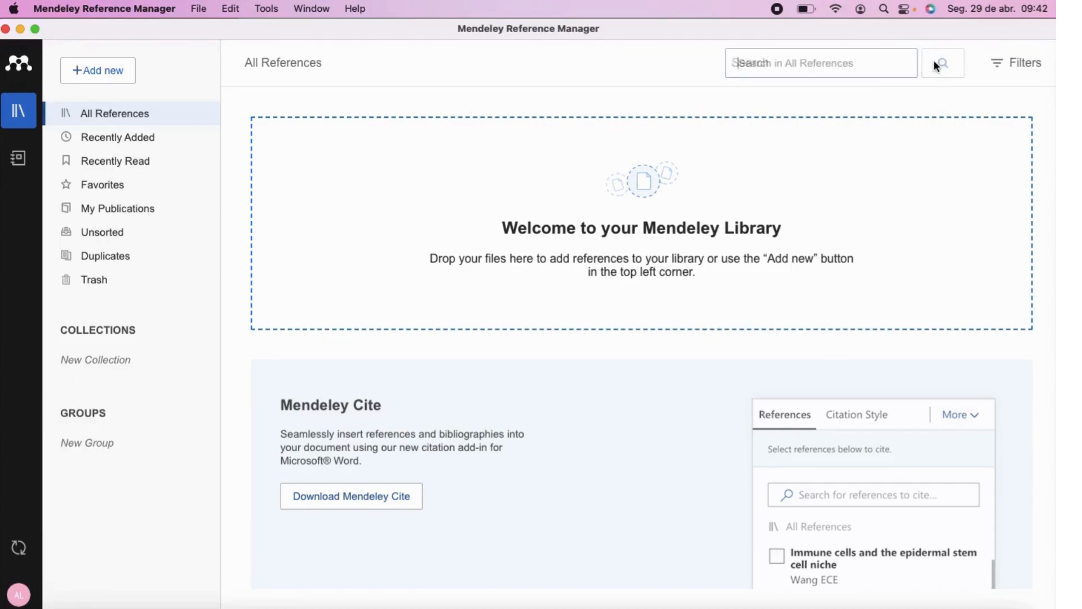
pyautogui.click(646, 66)
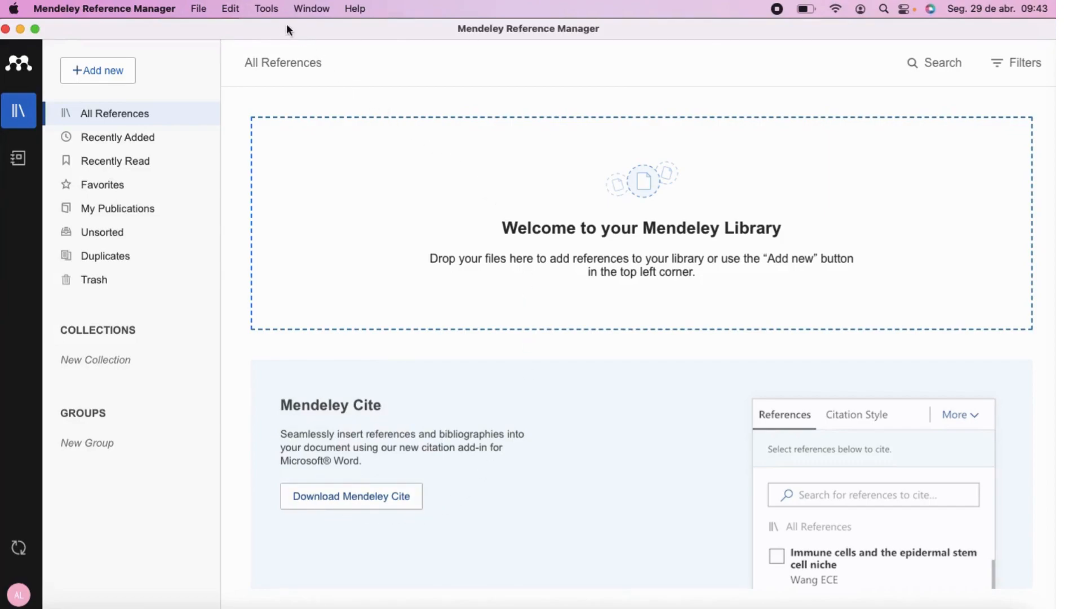
# Choose Install Mendeley Web Importer from the Tools menu.
pyautogui.click(266, 8)
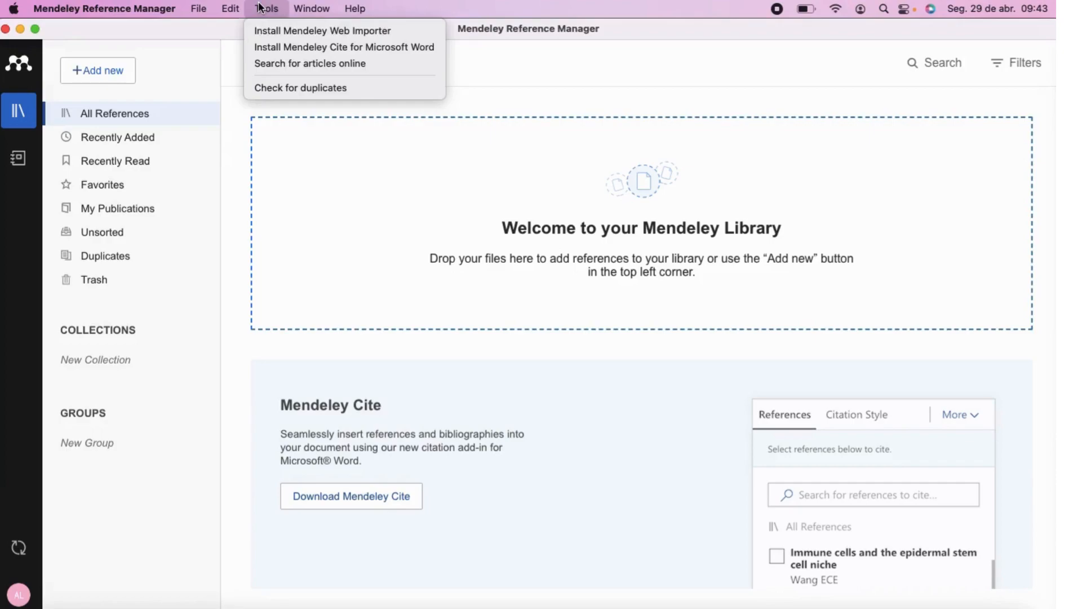
pyautogui.click(355, 31)
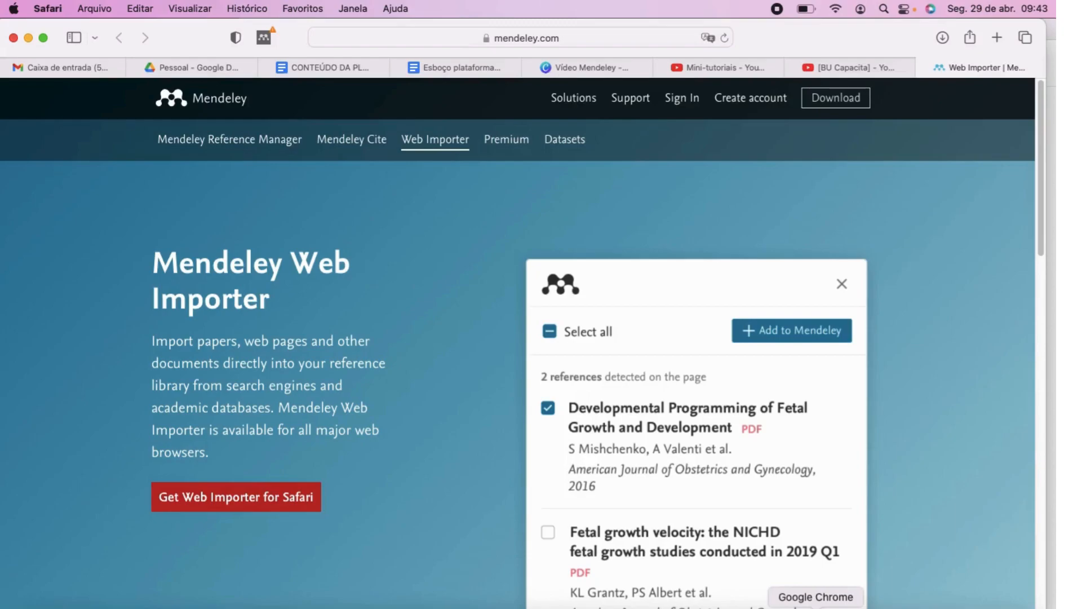
# Switch to Chrome to check for the Mendeley Web Importer extension.
pyautogui.click(815, 607)
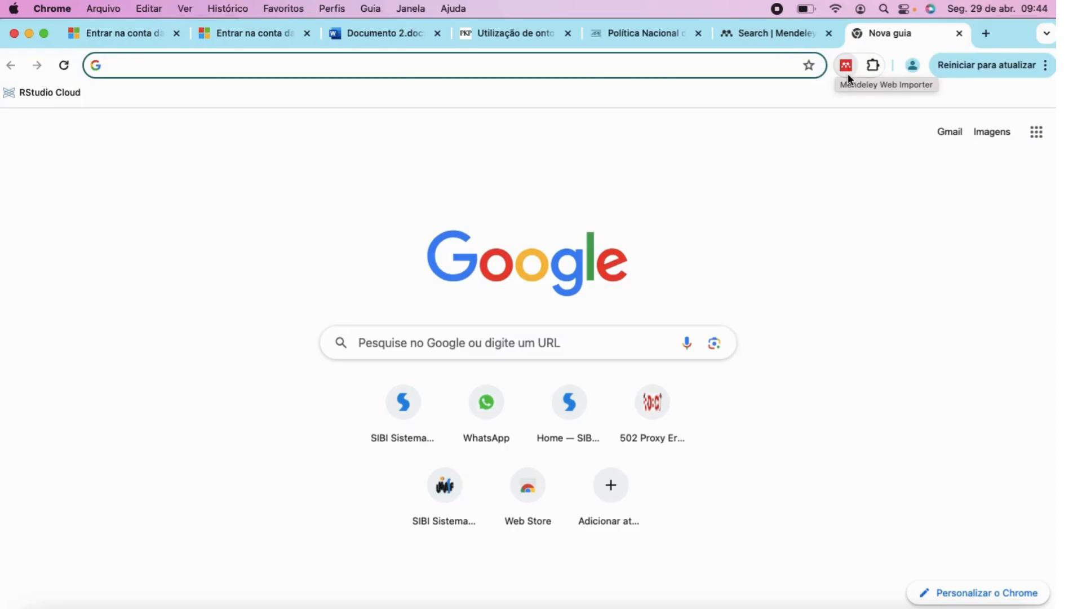
# Back in Reference Manager, choose Tools > Install Mendeley Cite for Microsoft Word.
pyautogui.click(851, 604)
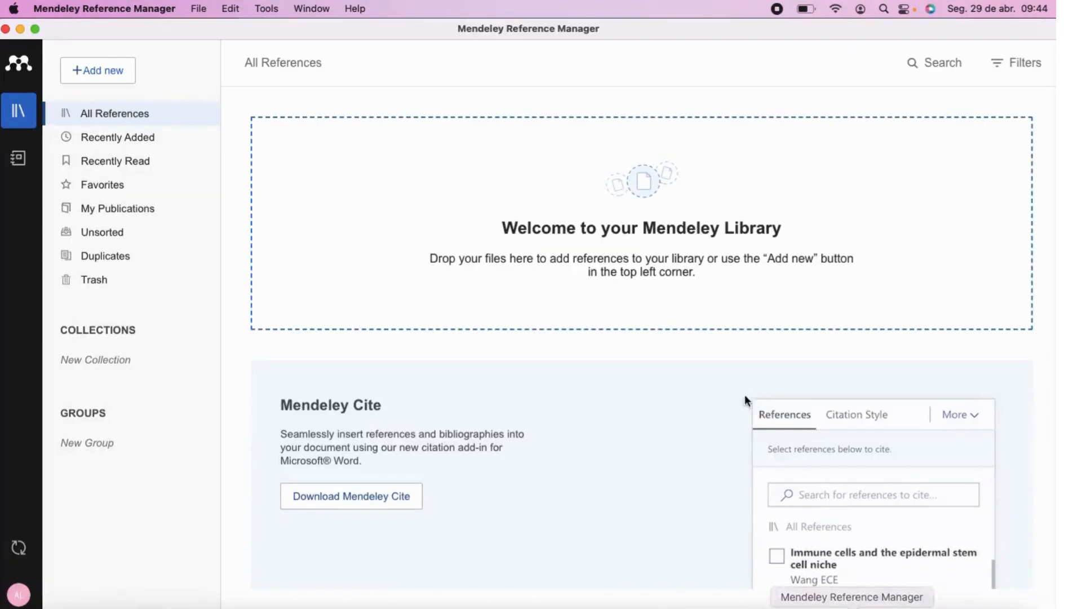
pyautogui.click(273, 10)
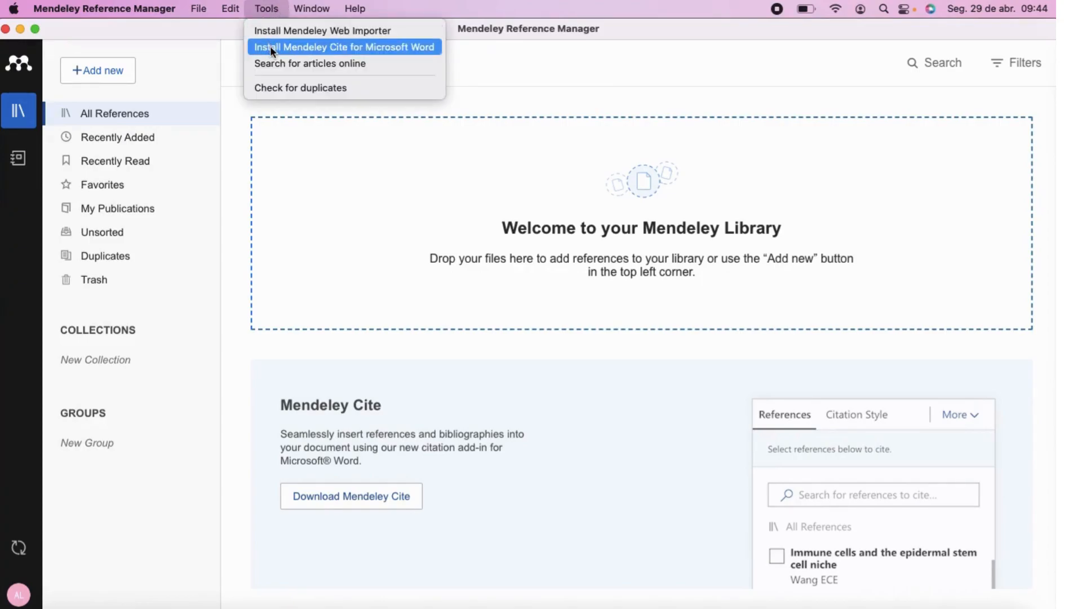
pyautogui.click(319, 47)
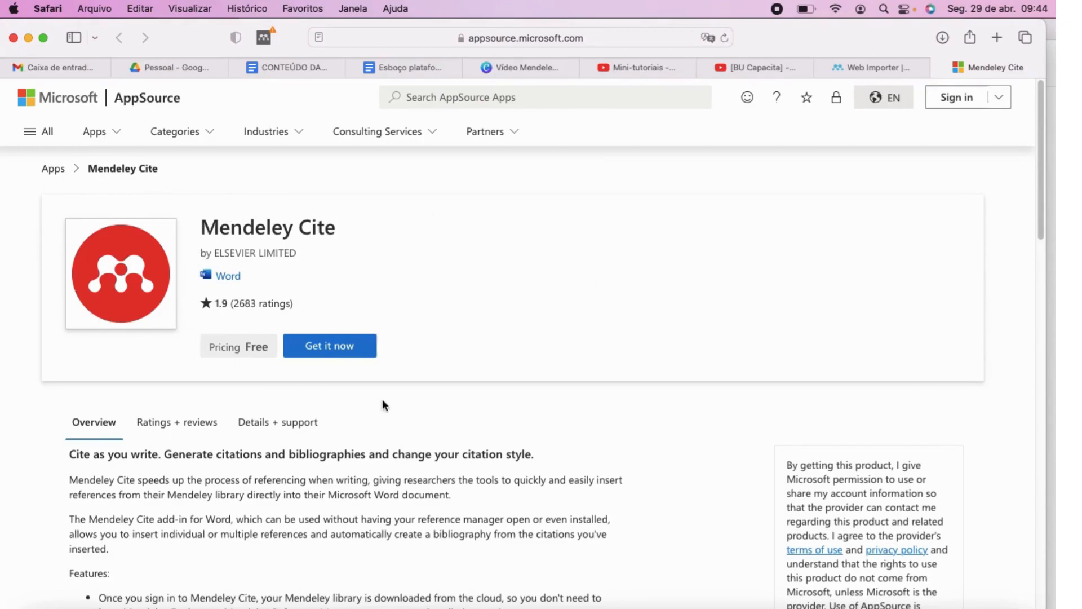
# Scroll through the Mendeley Cite AppSource page to review the free Word add-in's details.
pyautogui.scroll(-10, 389, 401)
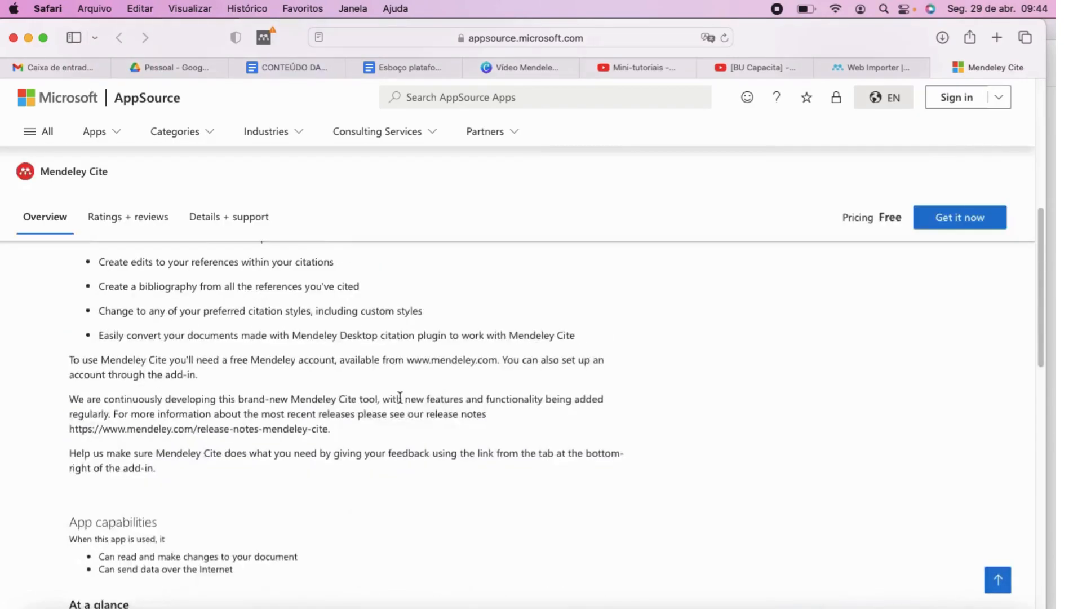
pyautogui.scroll(-15, 400, 398)
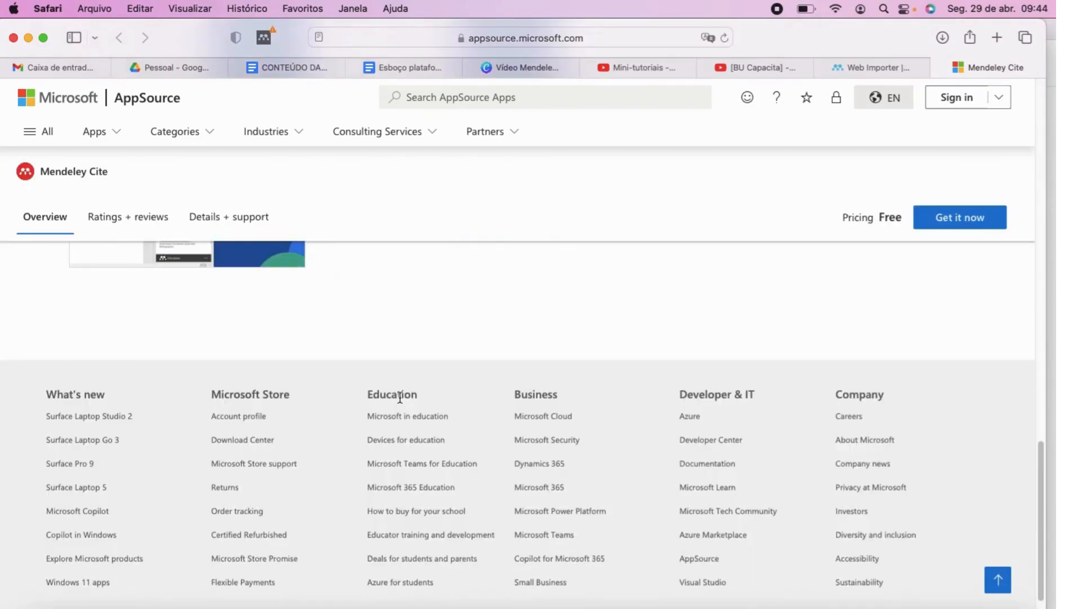
pyautogui.scroll(20, 400, 398)
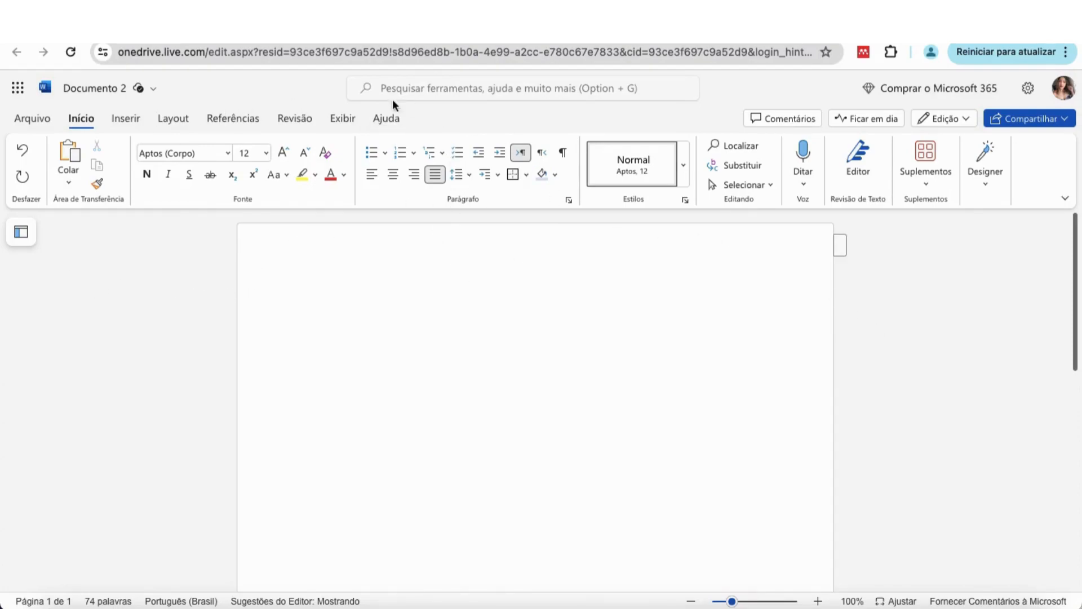
# Open the Referências tab in Word for the web's ribbon for Documento 2.
pyautogui.click(231, 118)
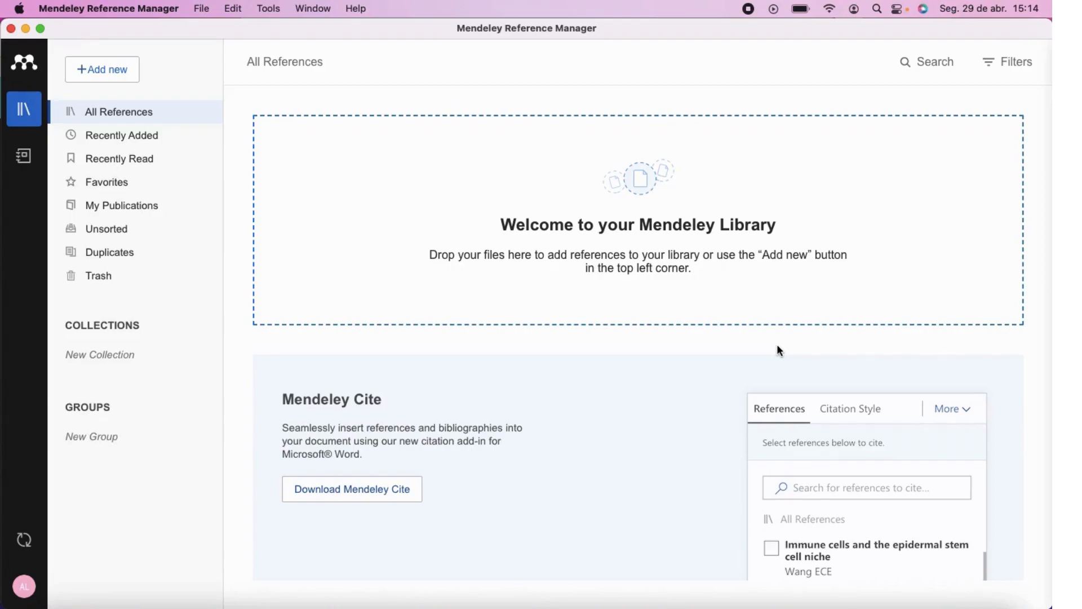
# Create a new collection named 'TCC' in the library's Collections sidebar.
pyautogui.click(94, 356)
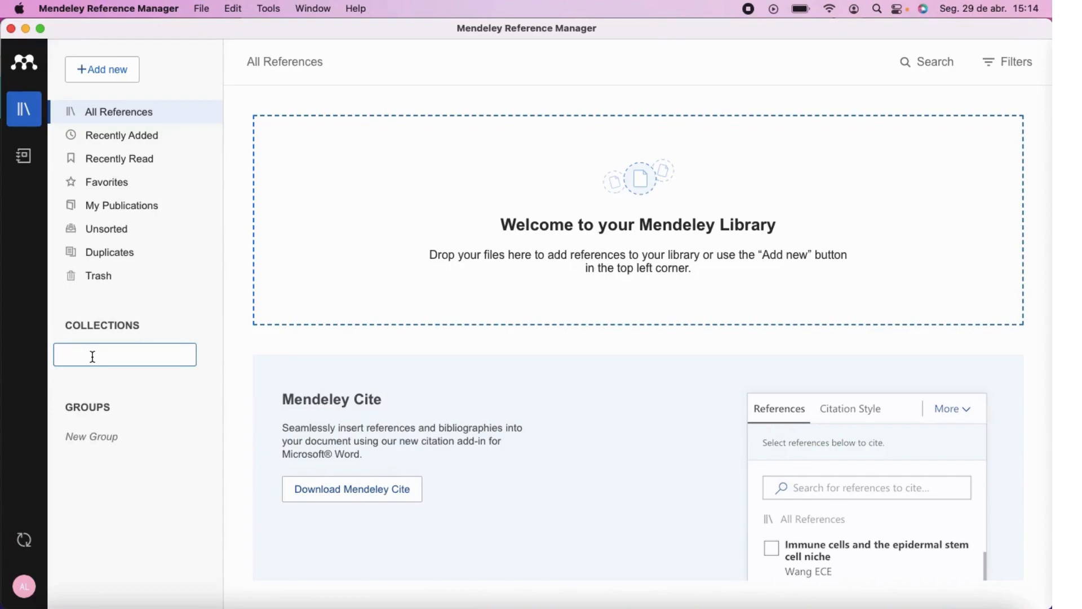
pyautogui.write('TCC')
pyautogui.press('Return')
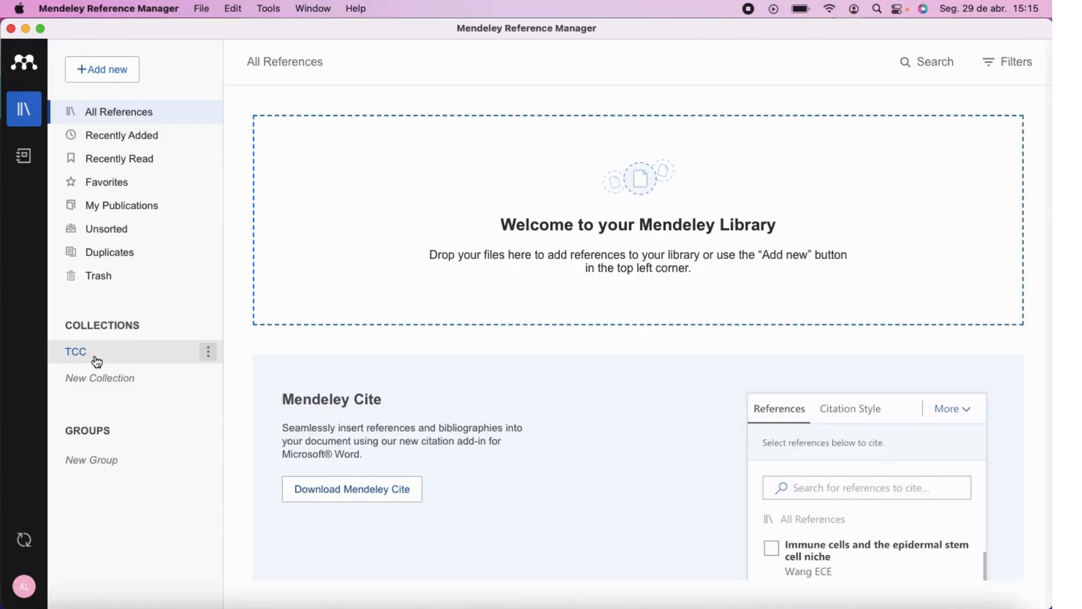
# Add a sub-collection 'Capítulo 1' inside TCC, capitalizing its first letter, then start a new group.
pyautogui.click(210, 353)
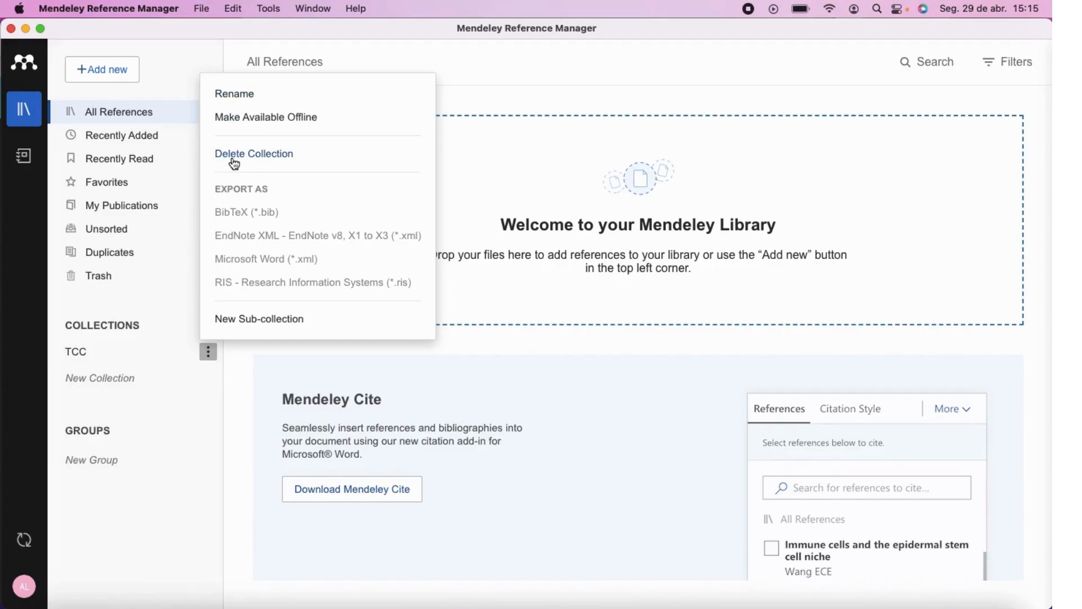
pyautogui.click(256, 320)
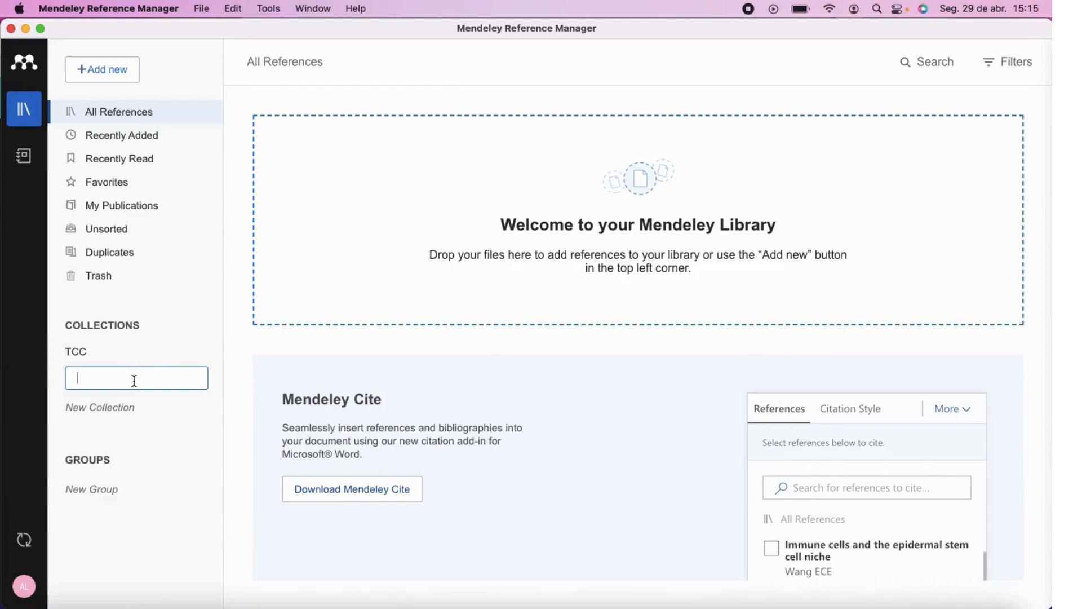
pyautogui.write('capítulo 1')
pyautogui.moveTo(85, 379); pyautogui.dragTo(77, 379)
pyautogui.write('C')
pyautogui.click(149, 378)
pyautogui.press('Return')
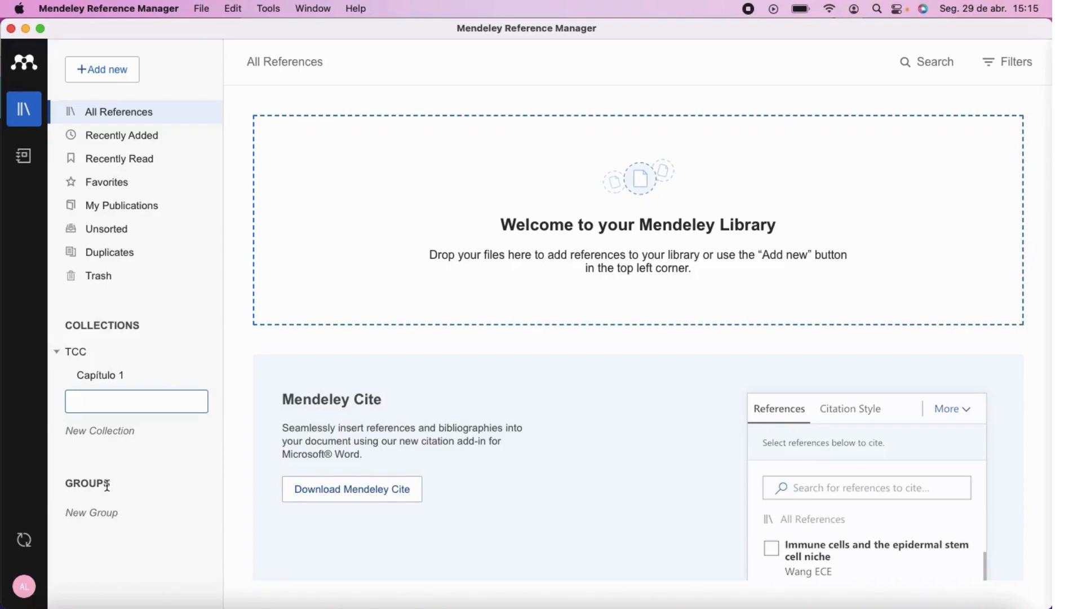
pyautogui.click(104, 511)
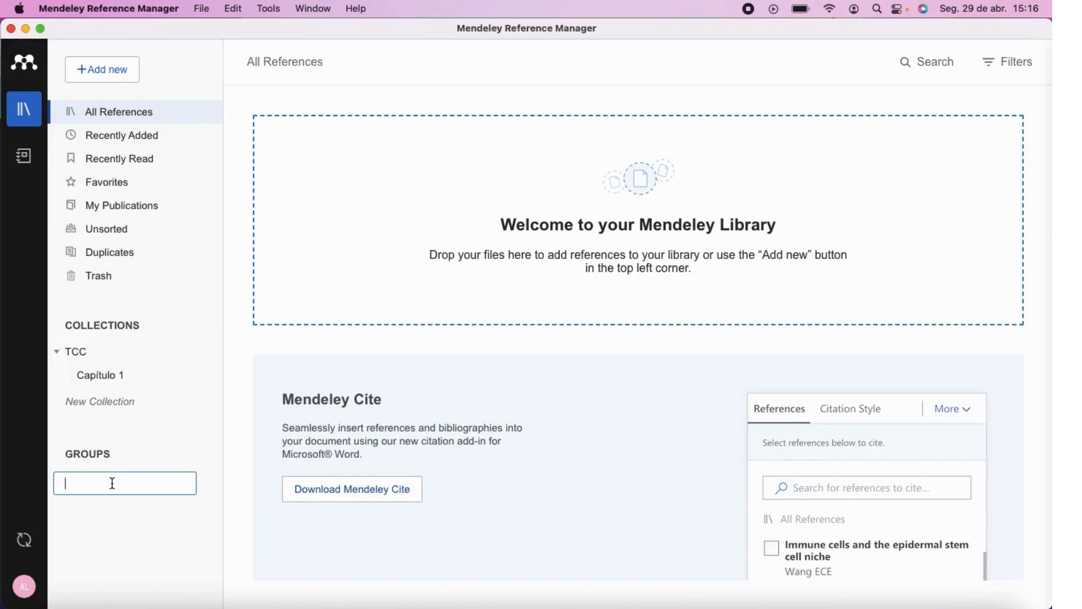
# Name the new group 'Artigo', correcting the misspelled 'Arigo'.
pyautogui.write('Ar')
pyautogui.write('igo')
pyautogui.press('BackSpace')
pyautogui.press('BackSpace')
pyautogui.press('BackSpace')
pyautogui.write('tigo')
pyautogui.press('BackSpace')
pyautogui.press('BackSpace')
pyautogui.press('BackSpace')
pyautogui.press('BackSpace')
pyautogui.press('BackSpace')
pyautogui.press('BackSpace')
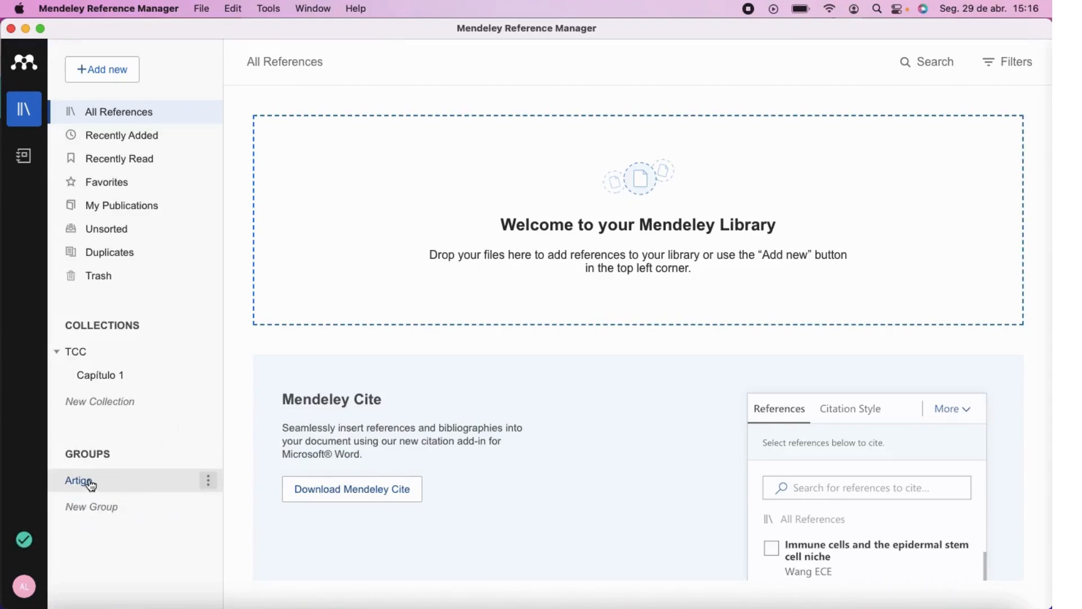
pyautogui.click(209, 483)
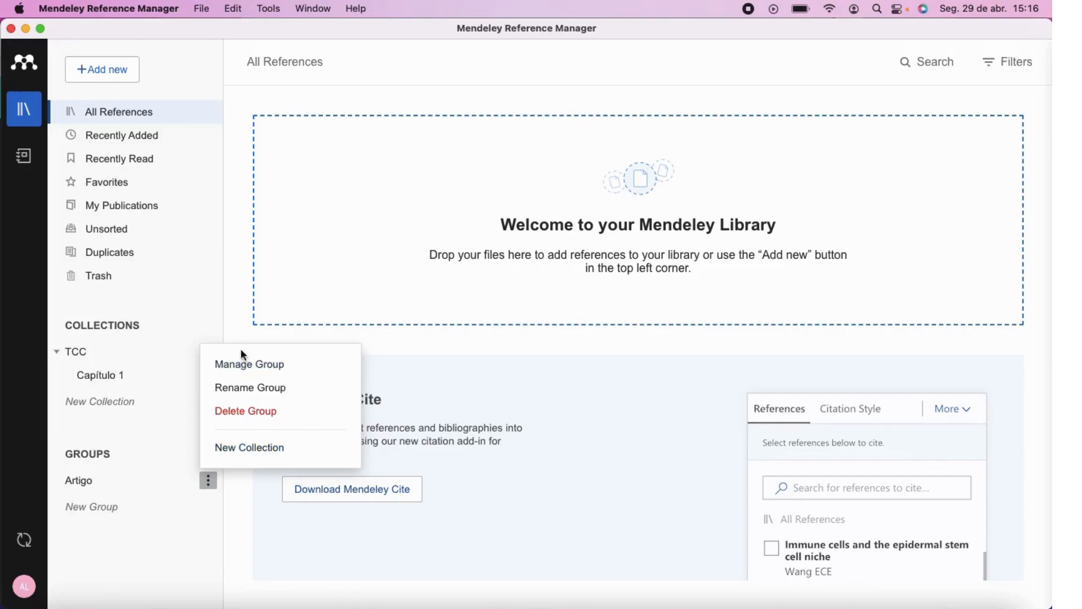
pyautogui.click(250, 364)
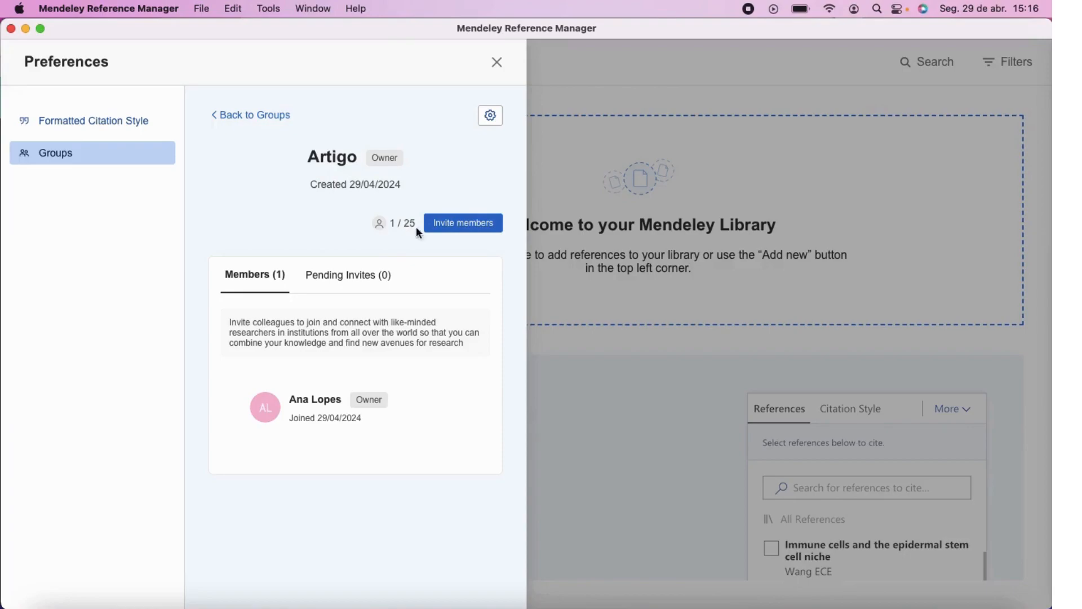
pyautogui.click(468, 225)
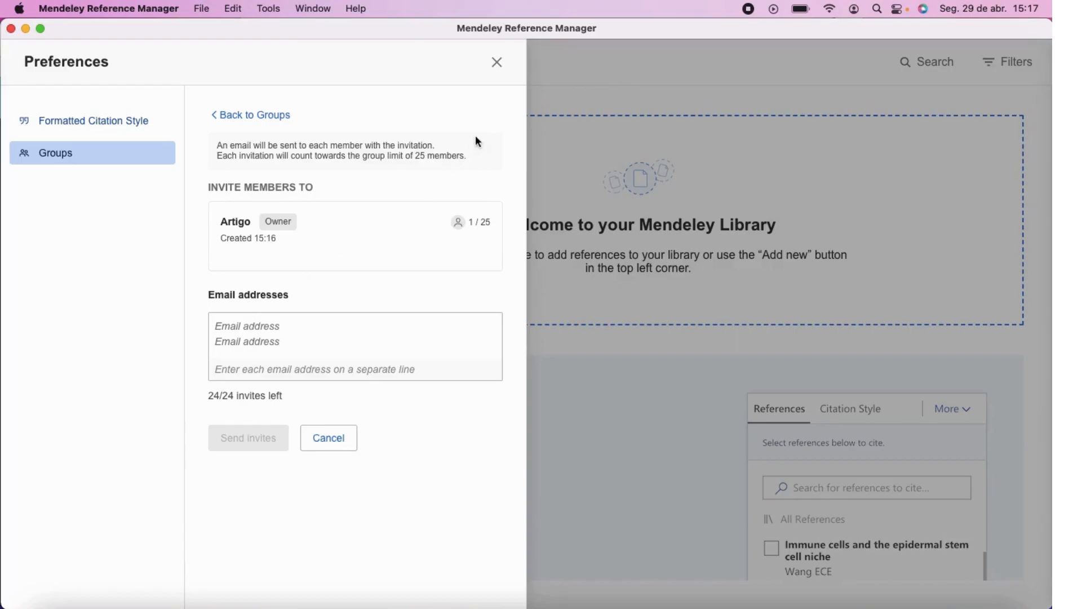
pyautogui.click(498, 65)
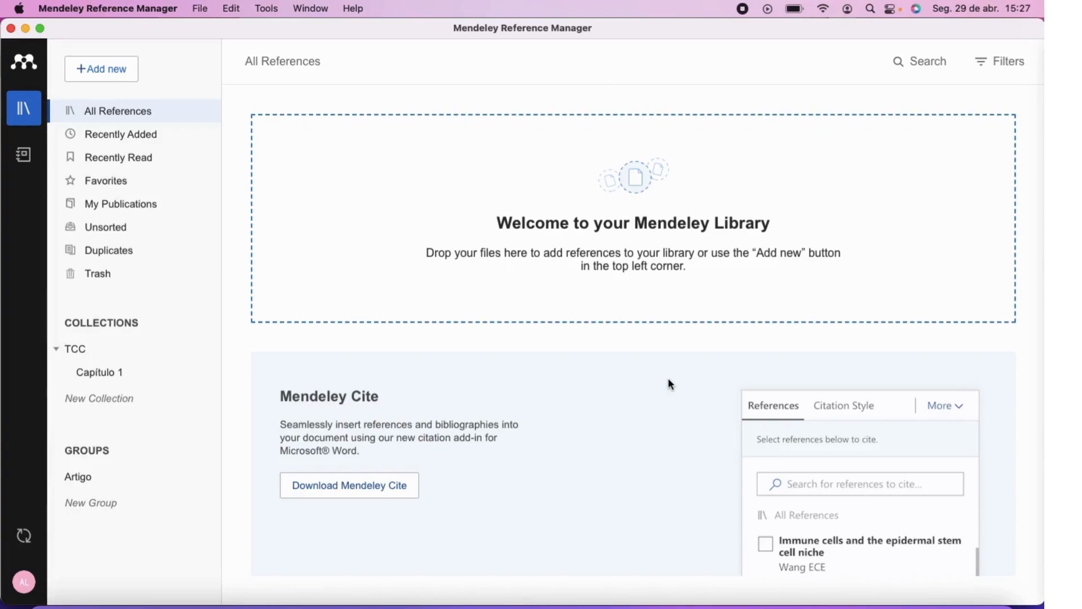
# Import Artigo 1.pdf from the desktop into the library.
pyautogui.click(105, 77)
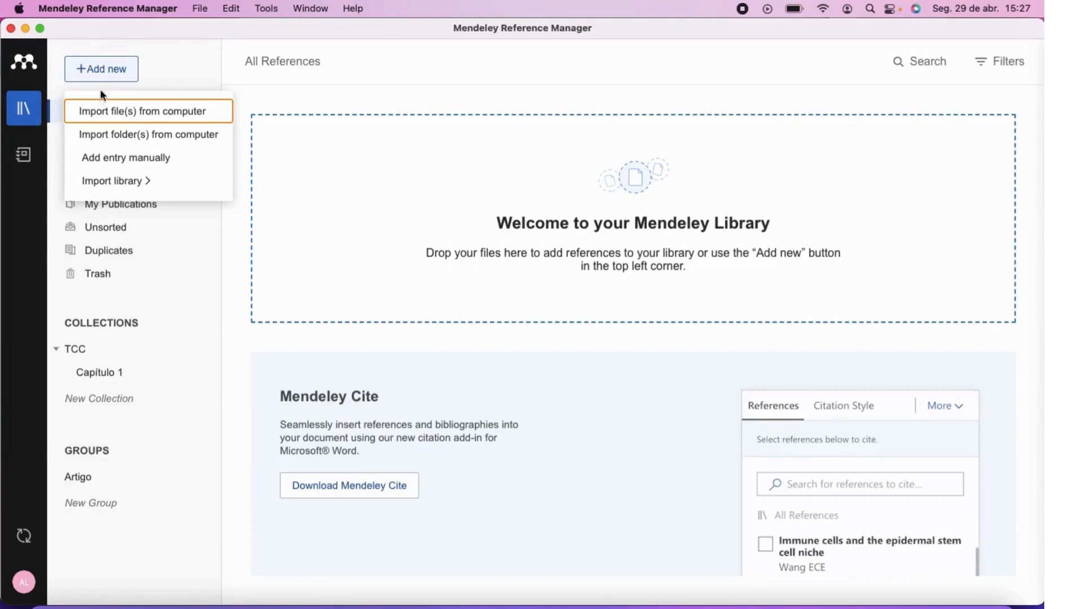
pyautogui.click(132, 116)
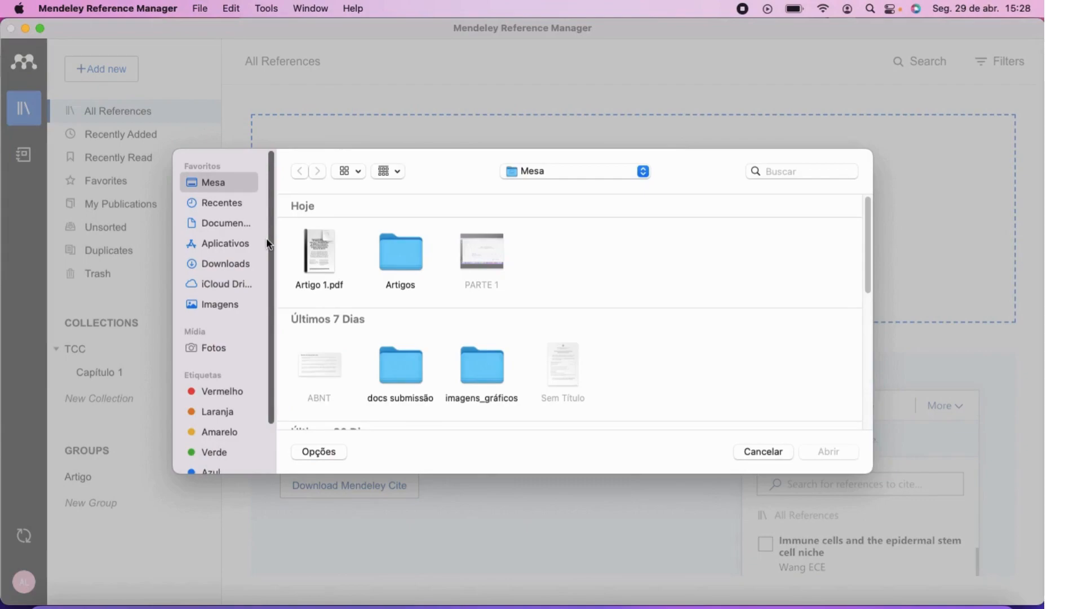
pyautogui.click(316, 242)
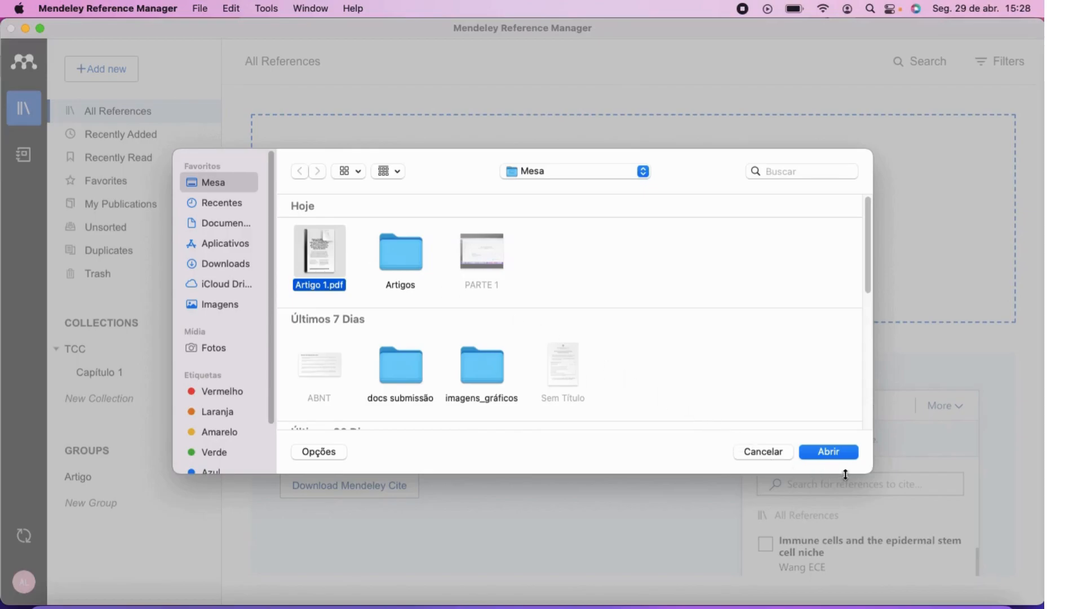
pyautogui.click(816, 453)
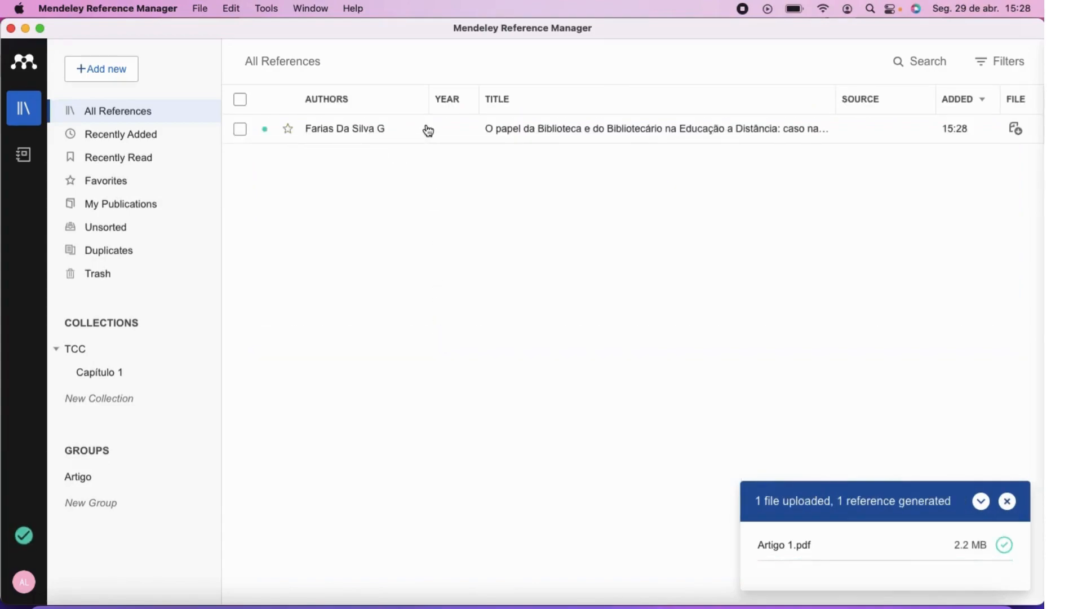
# Upload the Artigos folder, adding its two PDFs as references.
pyautogui.click(116, 70)
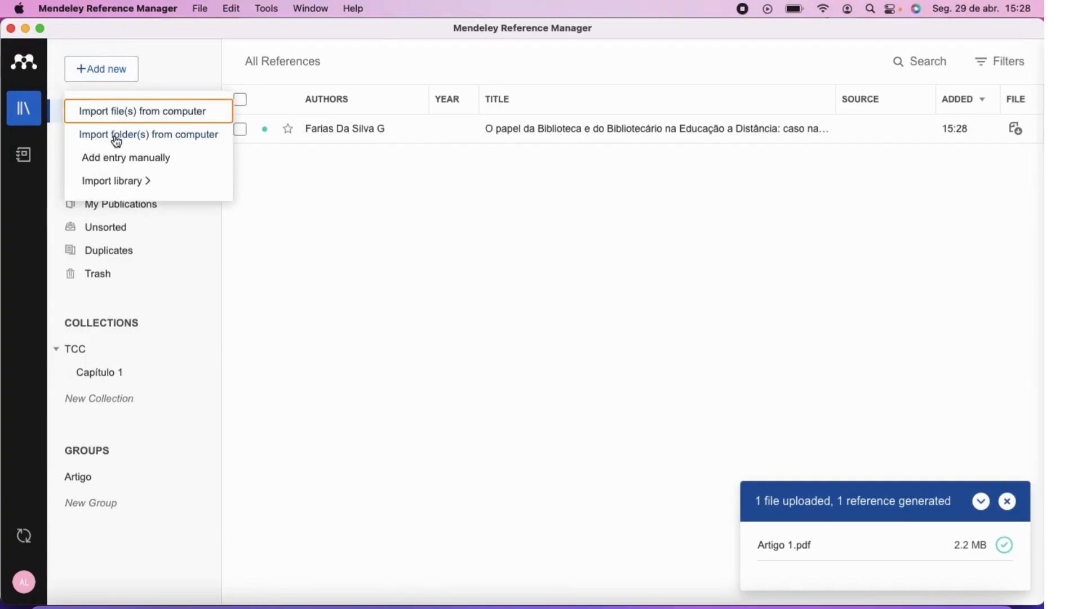
pyautogui.click(117, 138)
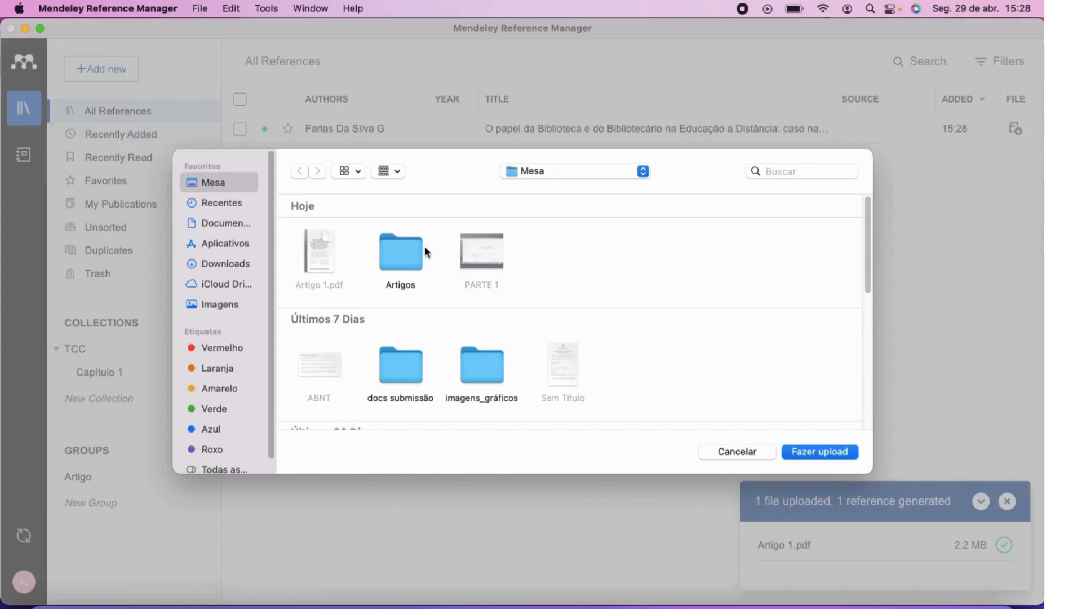
pyautogui.click(390, 260)
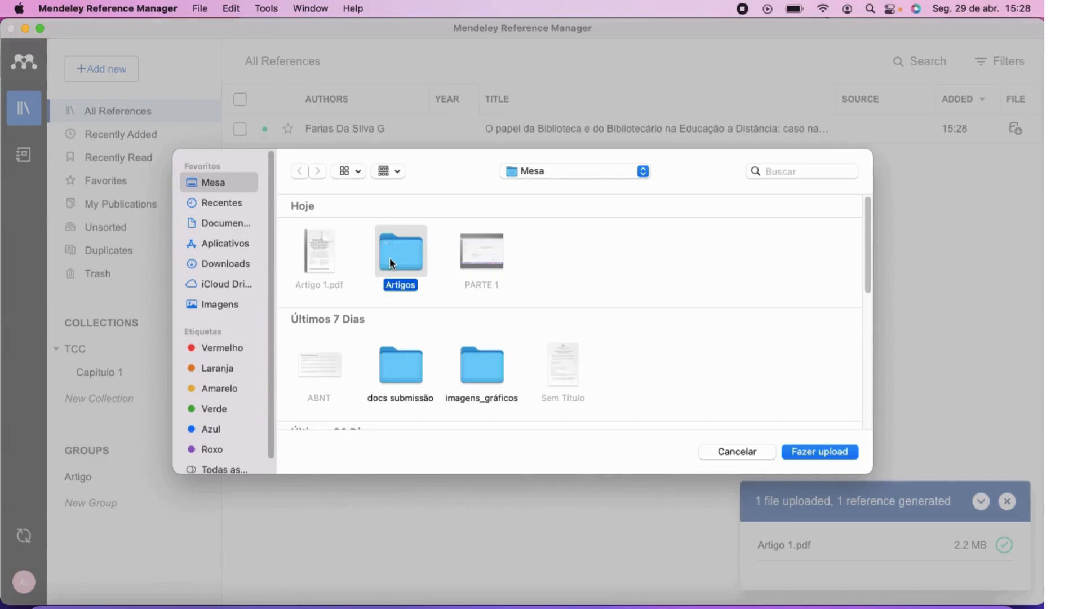
pyautogui.click(796, 451)
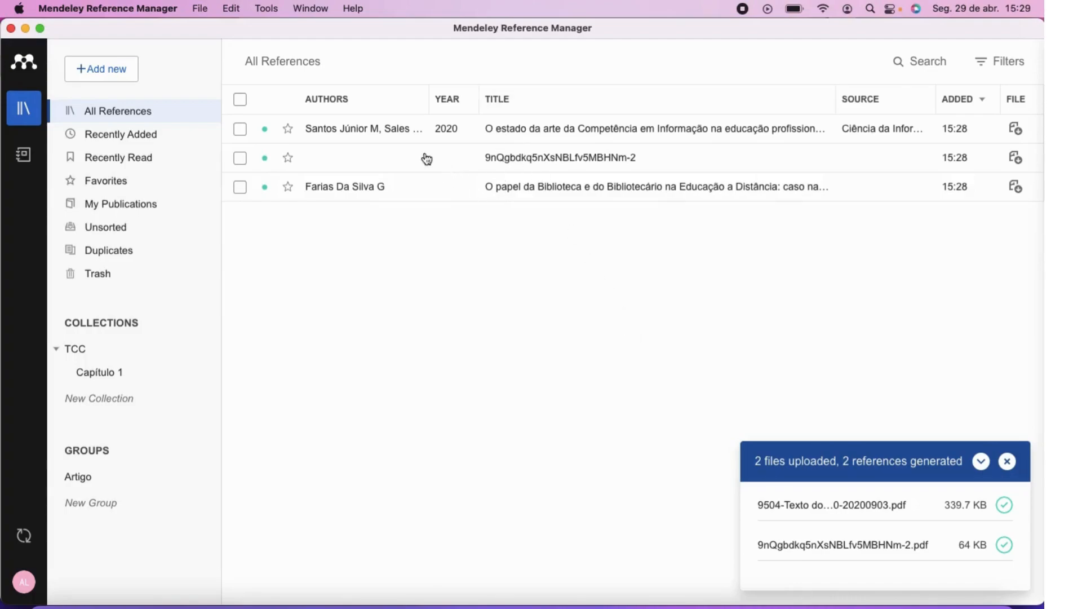
# Open the manual entry form and set its reference type to Book.
pyautogui.click(82, 76)
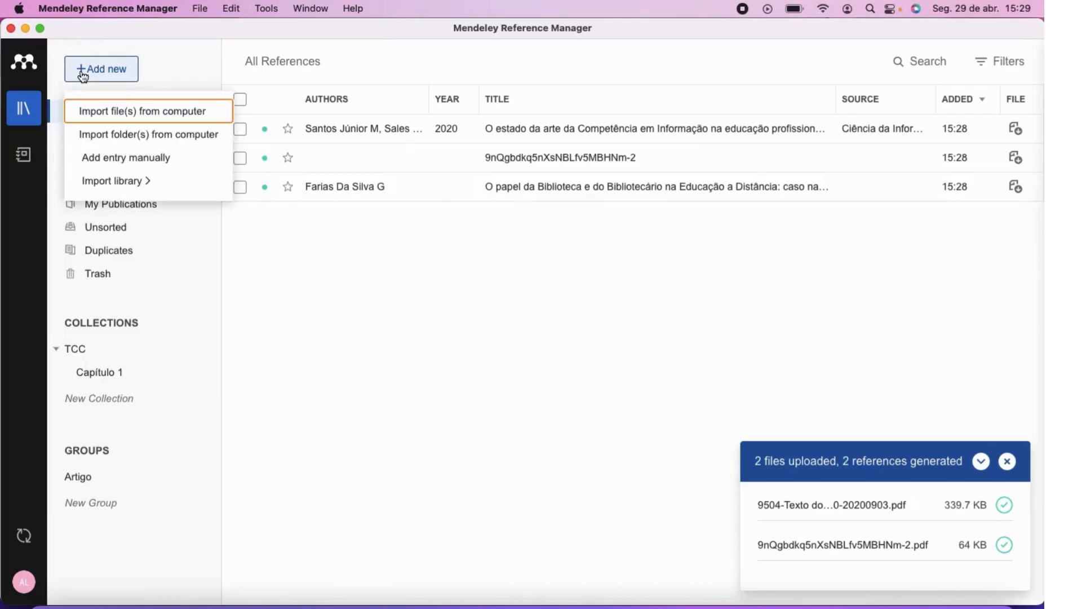
pyautogui.click(116, 159)
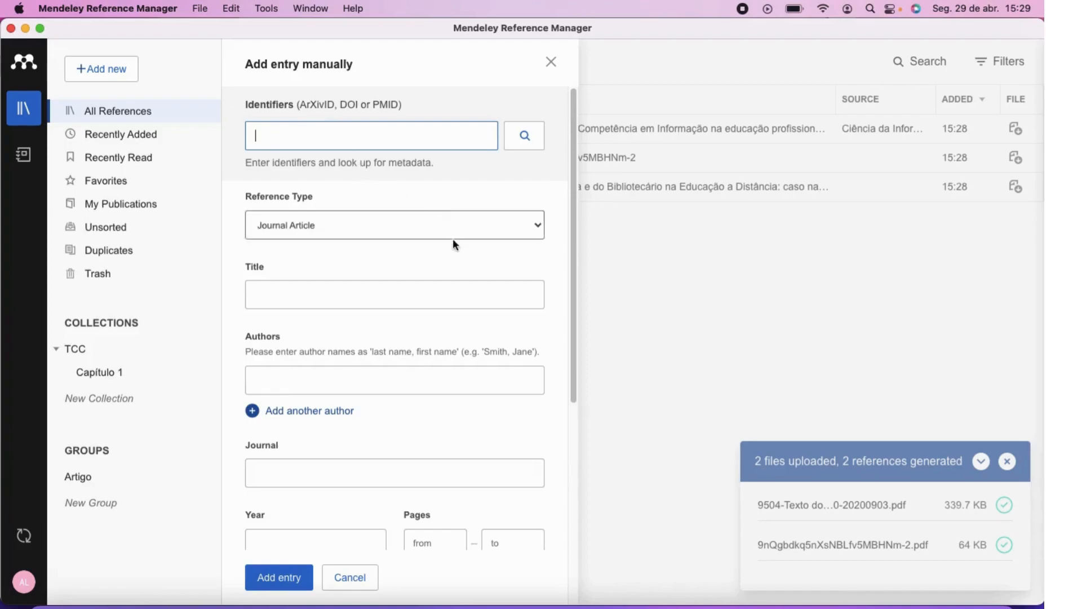
pyautogui.scroll(-5, 438, 268)
pyautogui.scroll(-3, 438, 273)
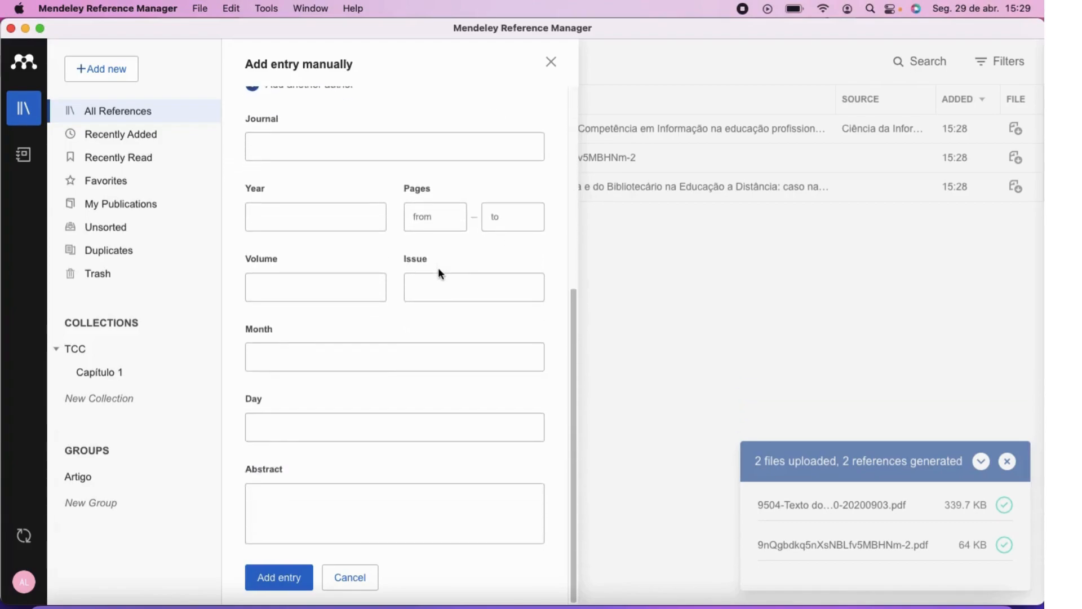
pyautogui.scroll(8, 438, 268)
pyautogui.click(536, 222)
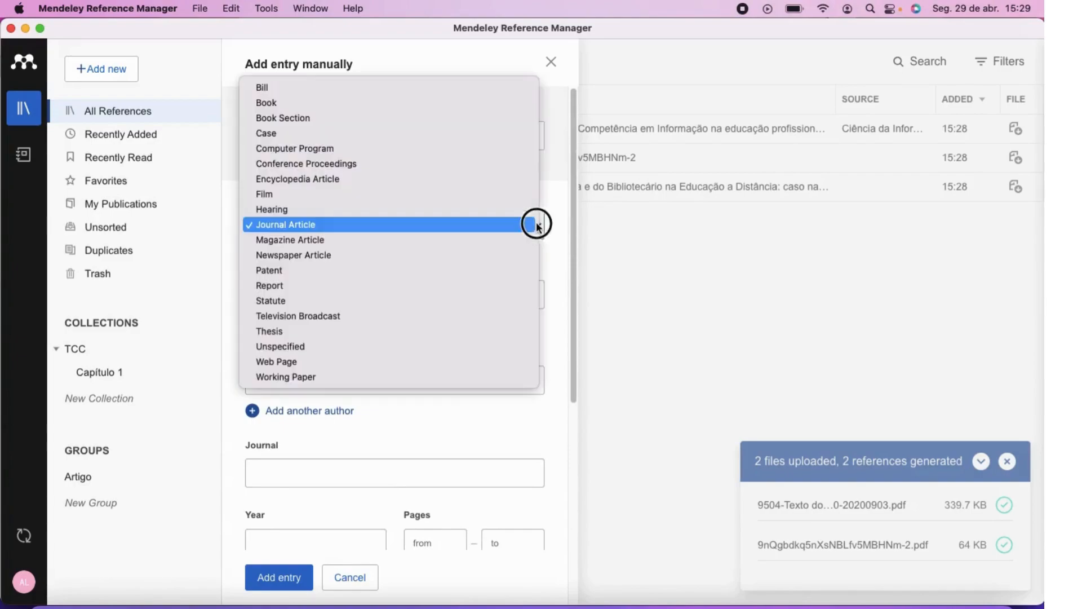
pyautogui.click(330, 102)
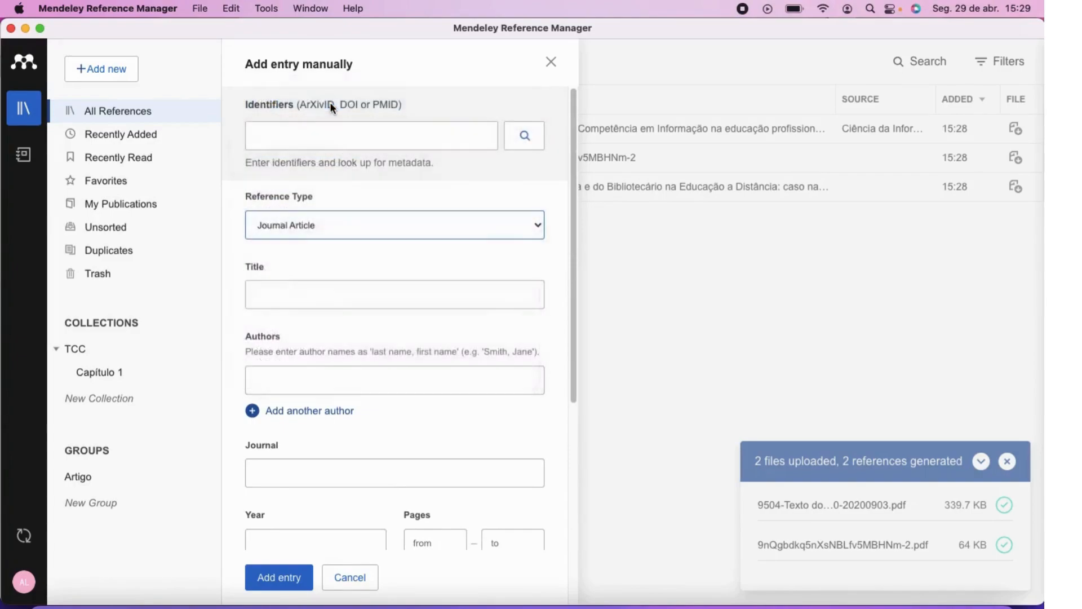
# Look over the Book form's title, authors and year fields, returning to Identifiers.
pyautogui.click(299, 289)
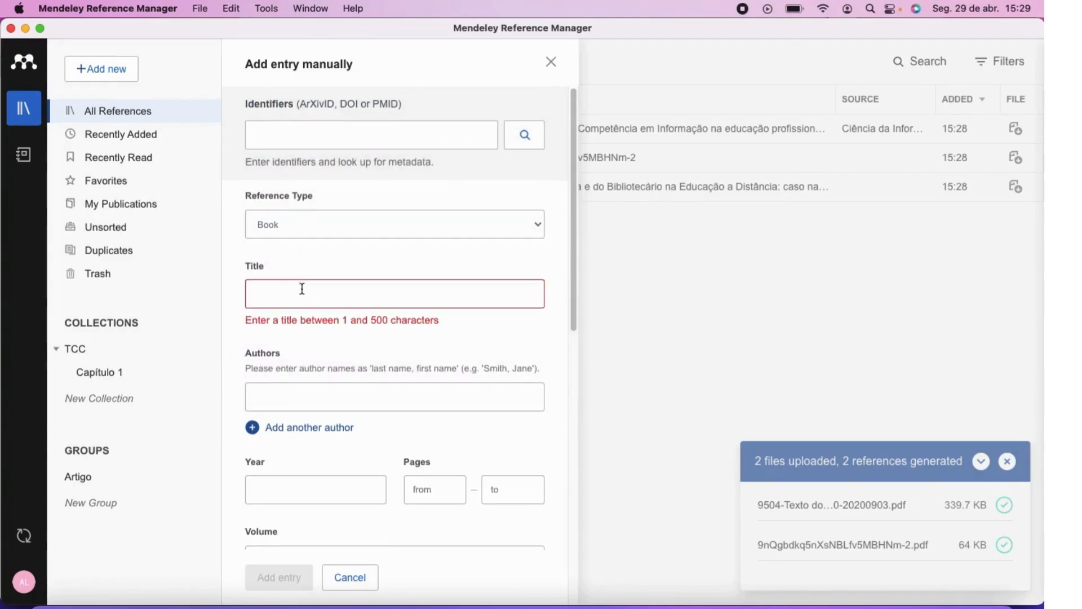
pyautogui.scroll(-2, 302, 288)
pyautogui.click(302, 289)
pyautogui.scroll(-3, 302, 289)
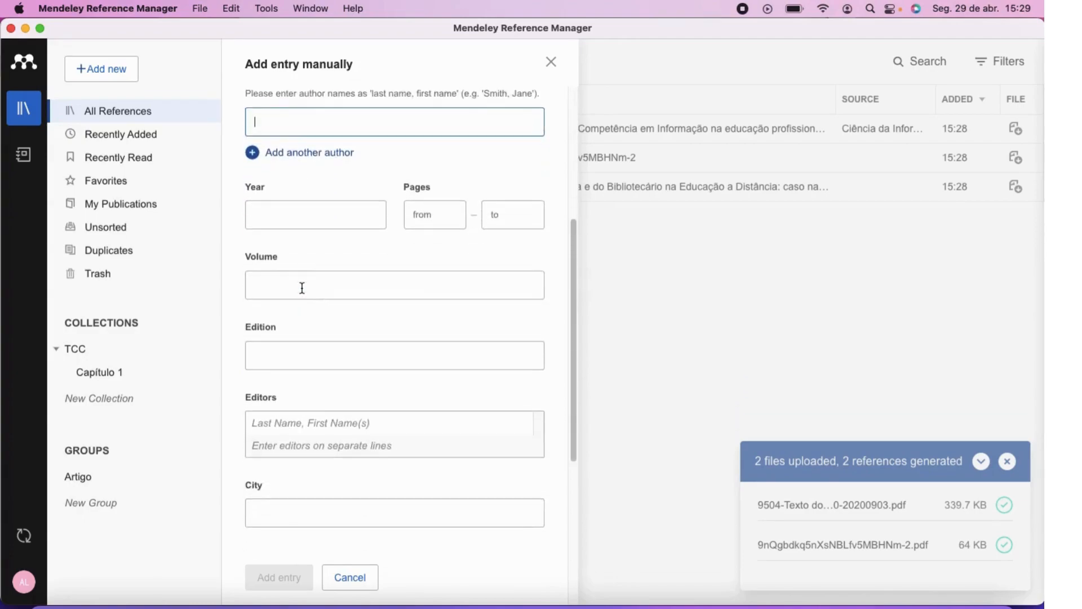
pyautogui.click(297, 221)
pyautogui.scroll(-2, 302, 332)
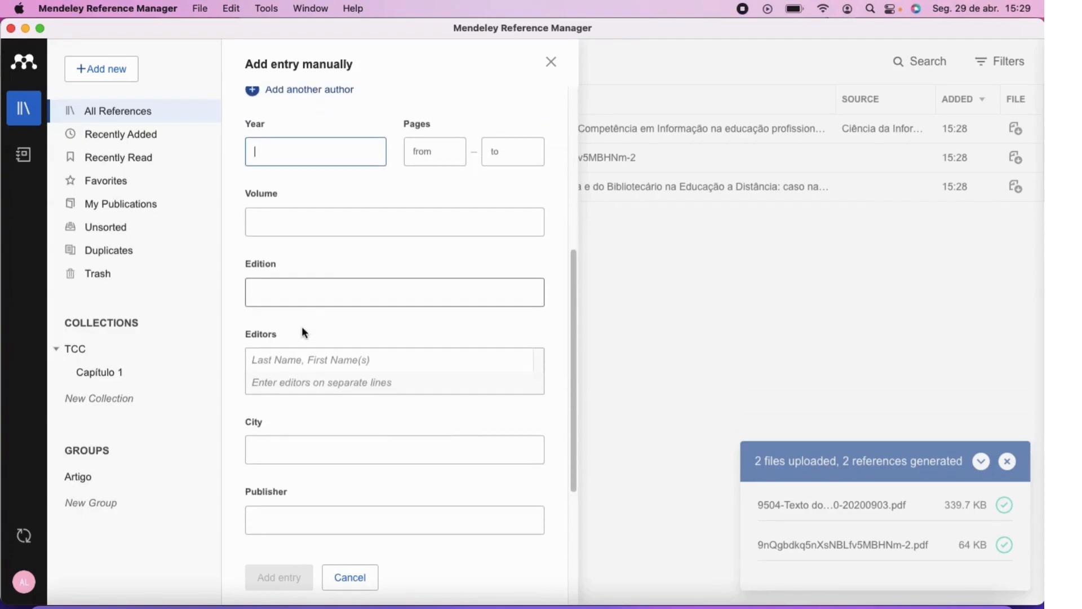
pyautogui.scroll(-4, 302, 332)
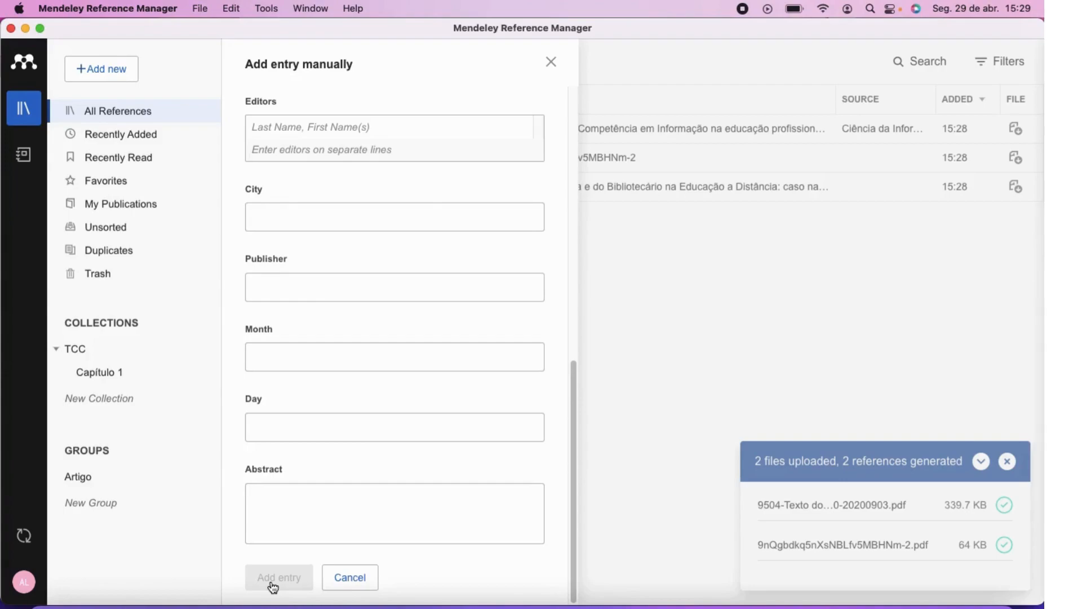
pyautogui.scroll(3, 361, 302)
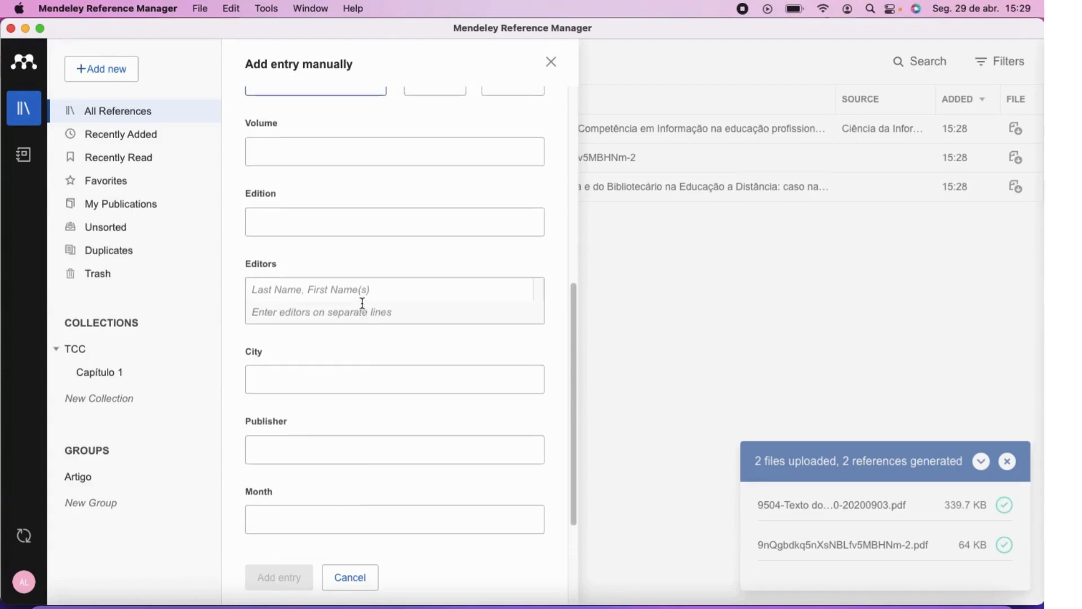
pyautogui.scroll(5, 362, 302)
pyautogui.click(316, 136)
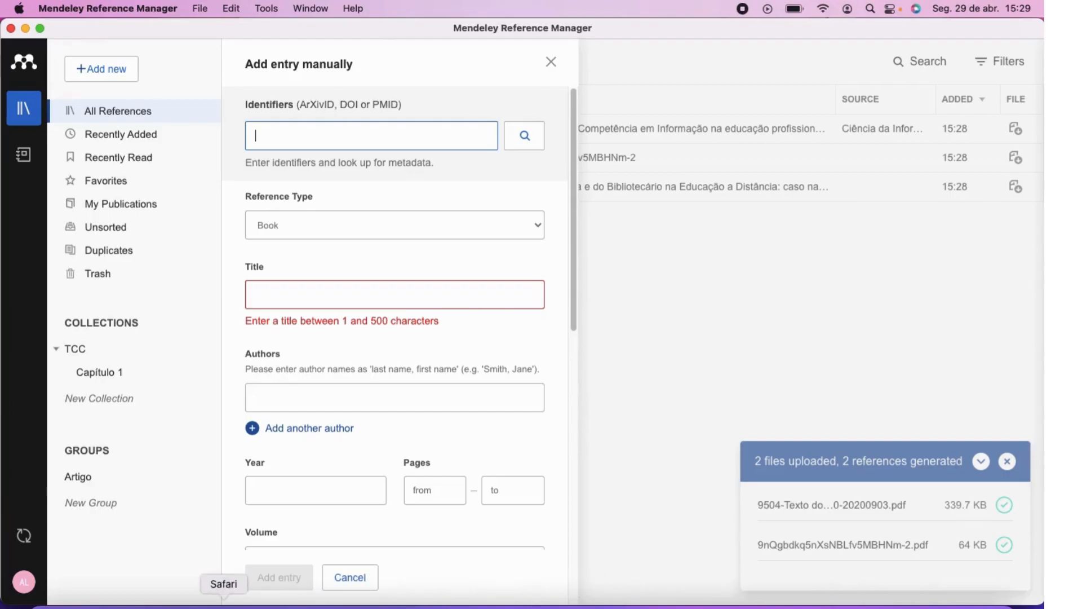
pyautogui.click(223, 602)
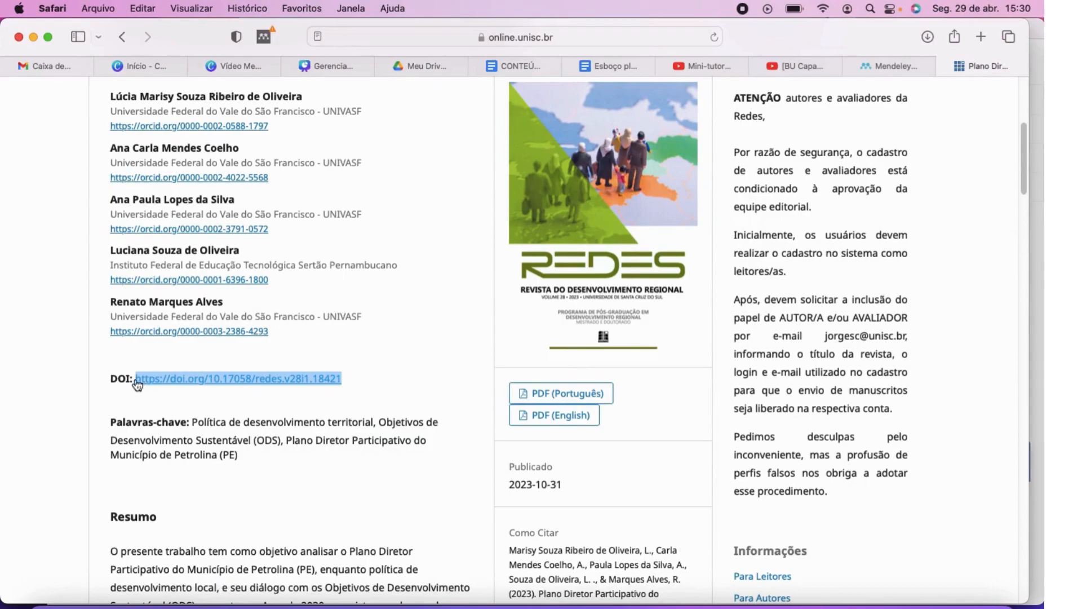
pyautogui.moveTo(134, 378); pyautogui.dragTo(328, 378)
pyautogui.press('super+c')
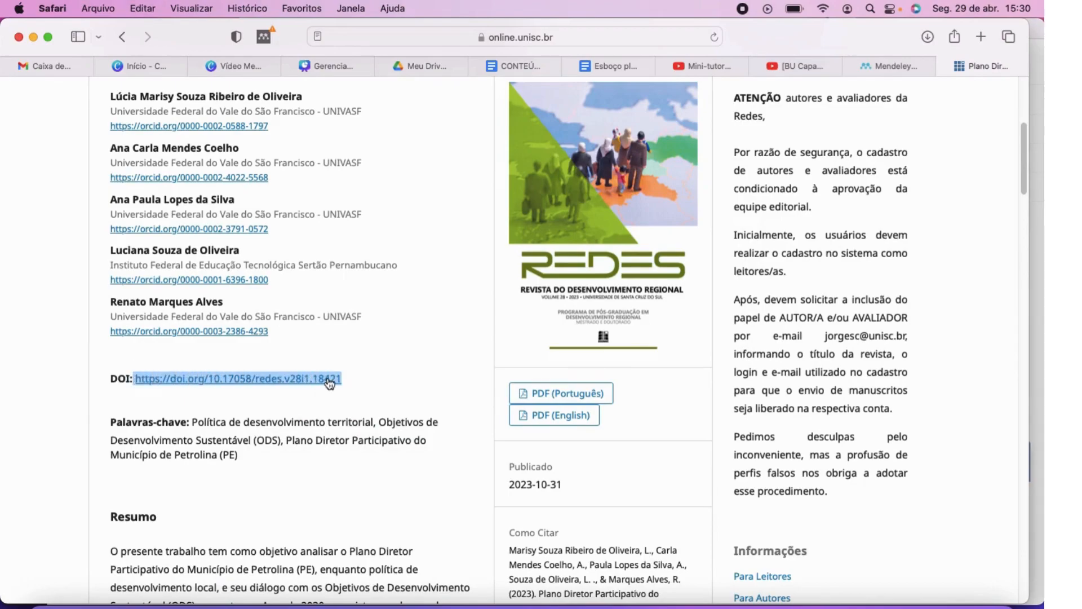
pyautogui.click(844, 606)
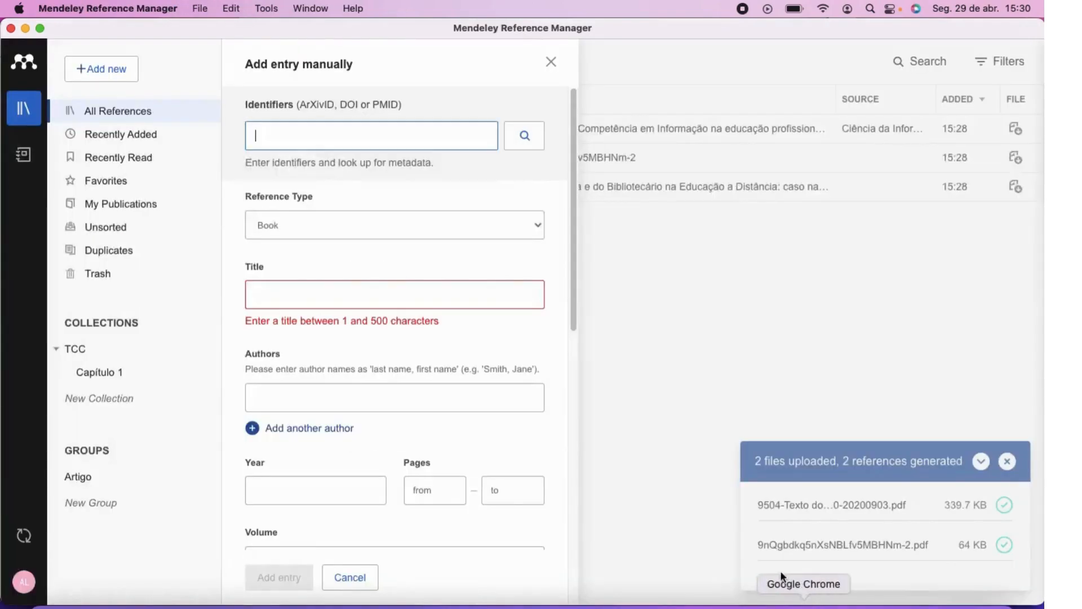
# Paste the DOI into Identifiers, look up its metadata, check the fields, and add the entry.
pyautogui.press('super+v')
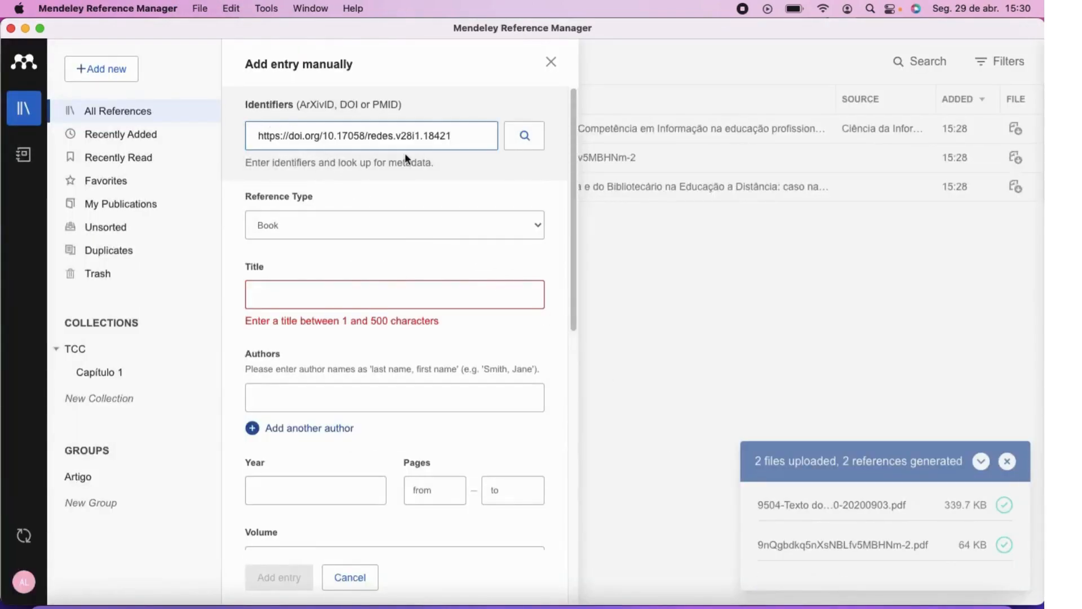
pyautogui.click(525, 137)
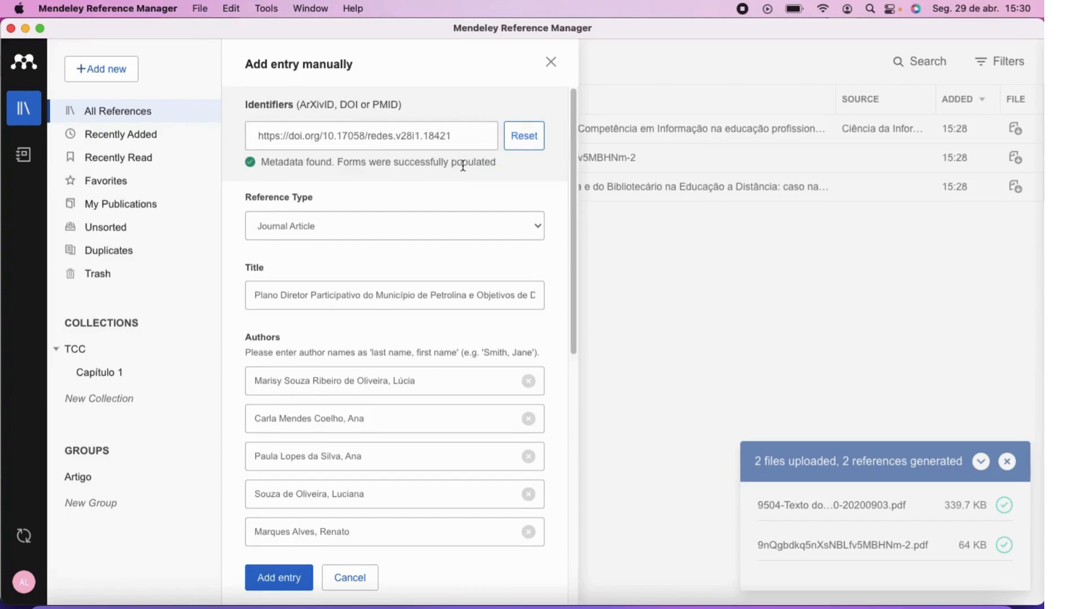
pyautogui.scroll(-2, 355, 254)
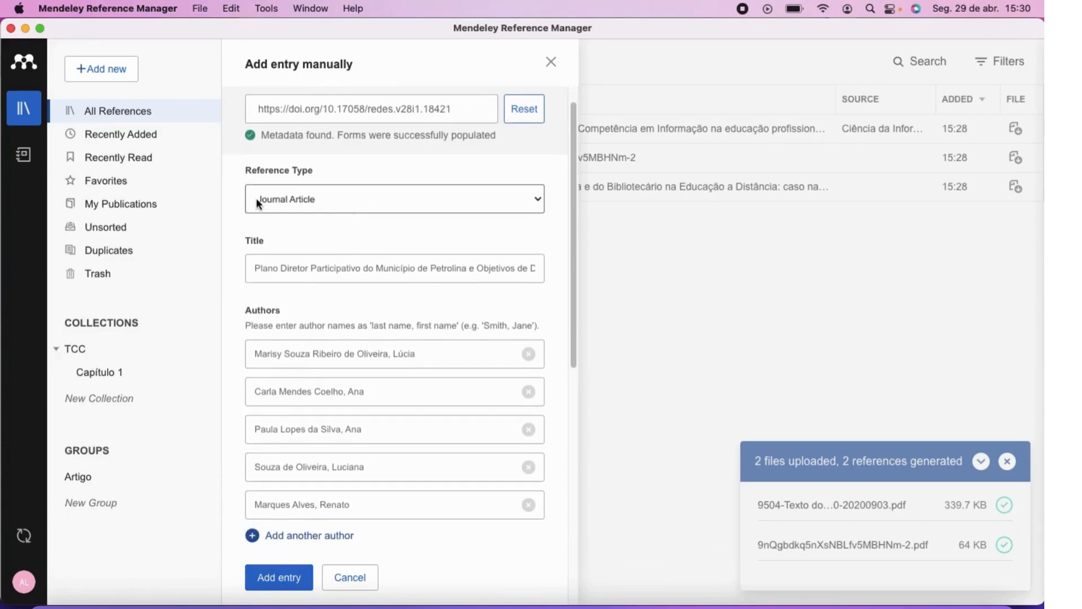
pyautogui.scroll(-1, 306, 255)
pyautogui.scroll(-5, 306, 274)
pyautogui.scroll(-10, 308, 275)
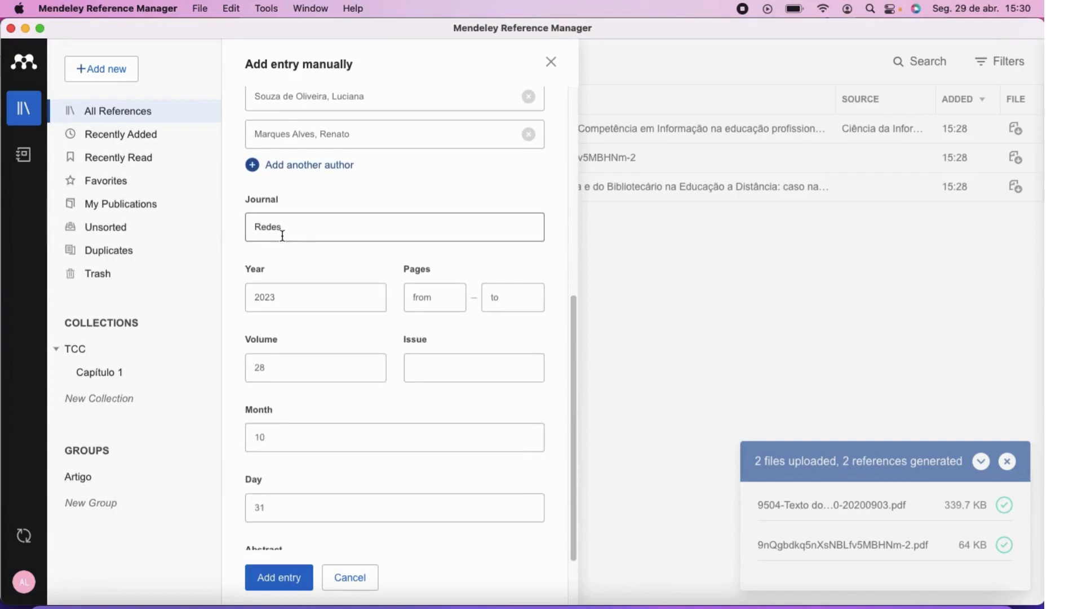
pyautogui.scroll(-1, 310, 294)
pyautogui.scroll(-2, 310, 297)
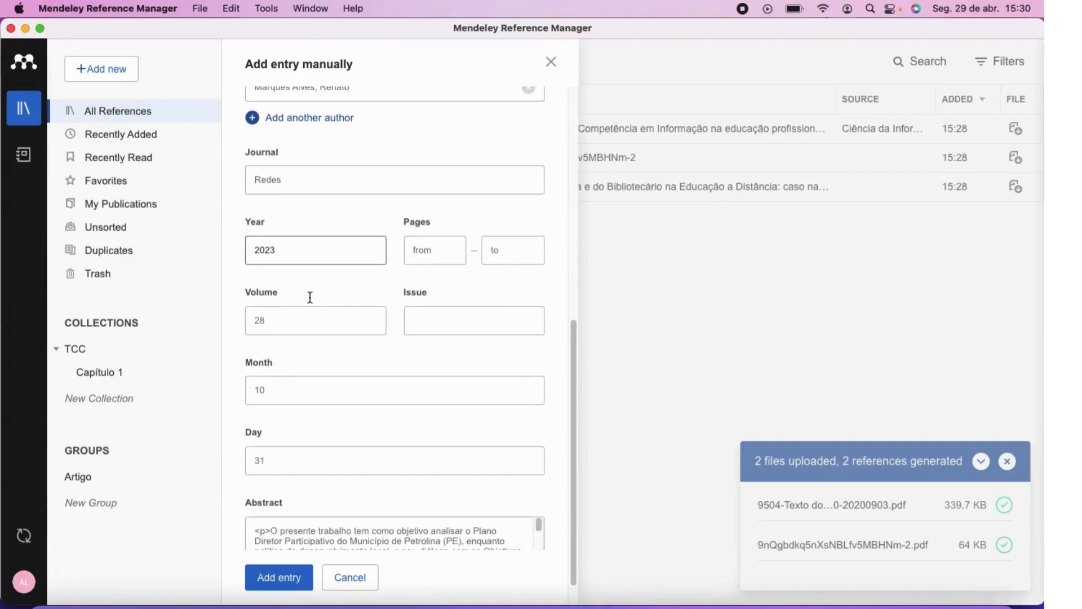
pyautogui.scroll(-2, 299, 345)
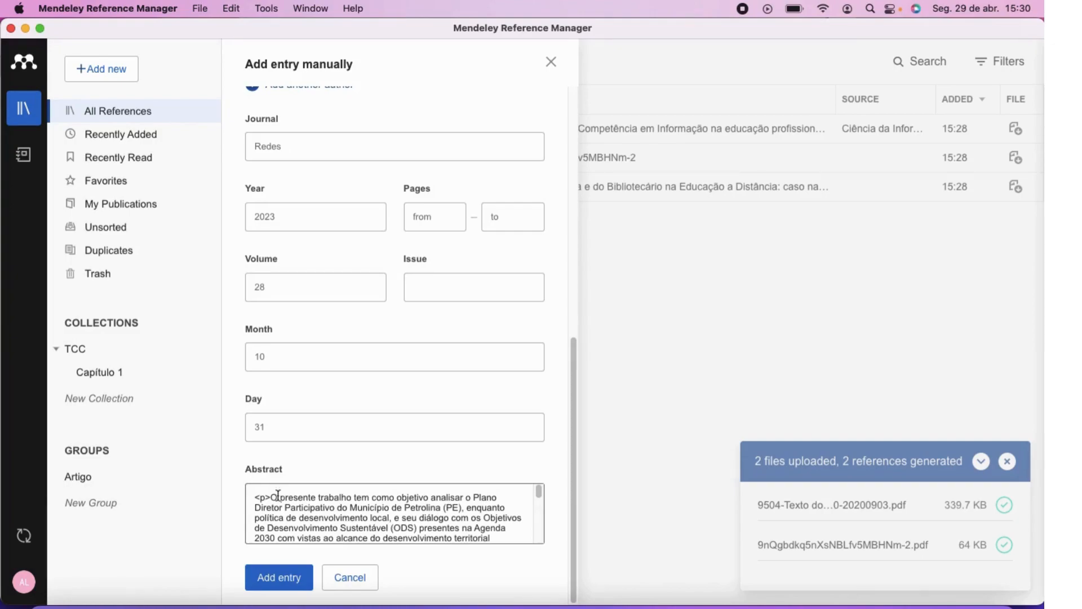
pyautogui.click(269, 585)
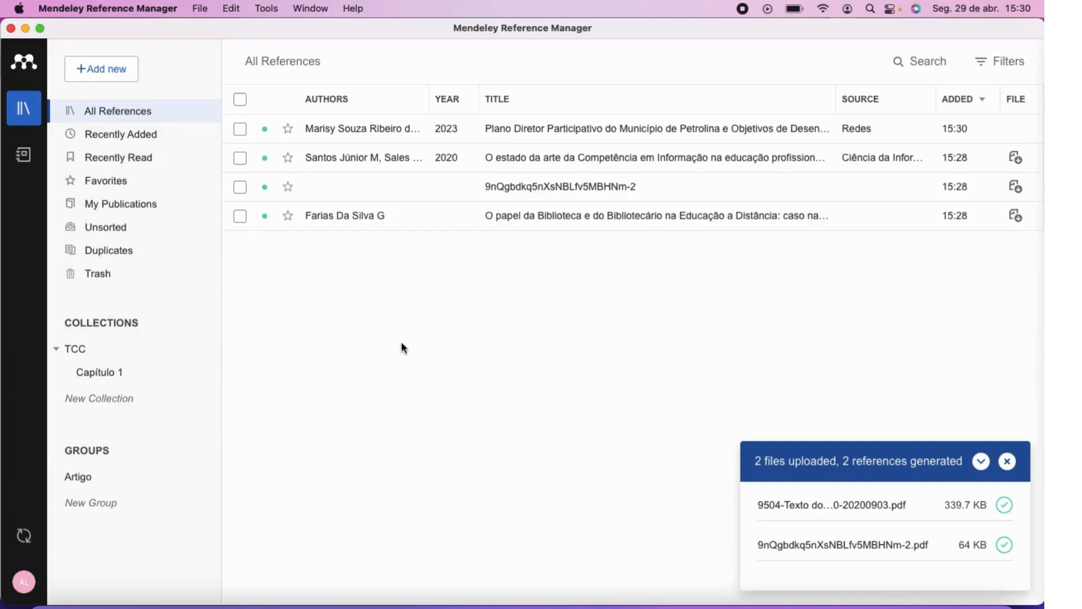
# Look at the Add new menu's Import library option, then switch to the Chrome article page.
pyautogui.click(110, 71)
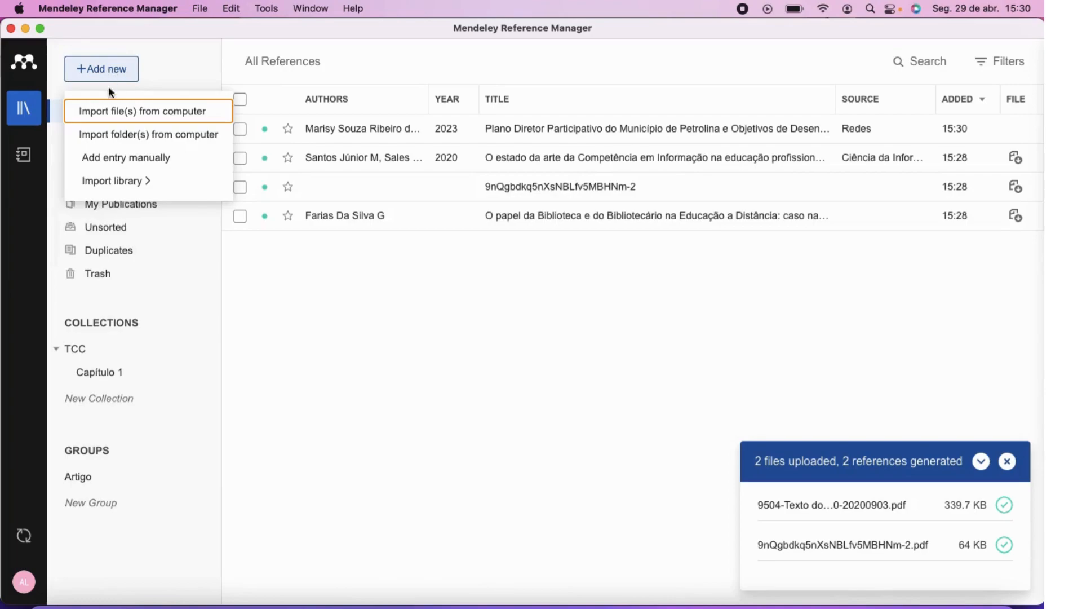
pyautogui.moveTo(118, 181)
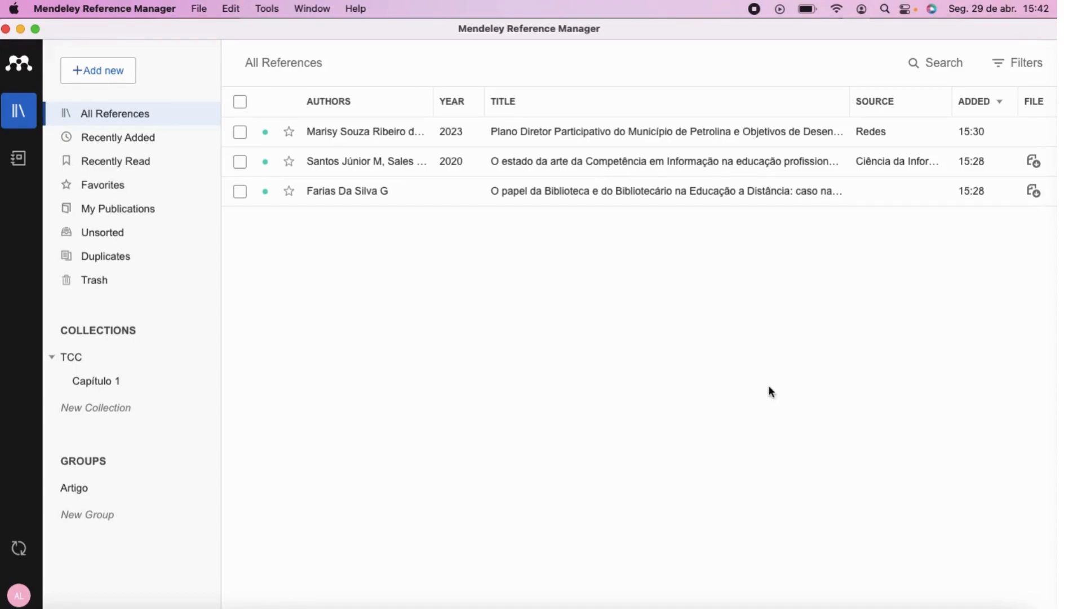
pyautogui.click(817, 606)
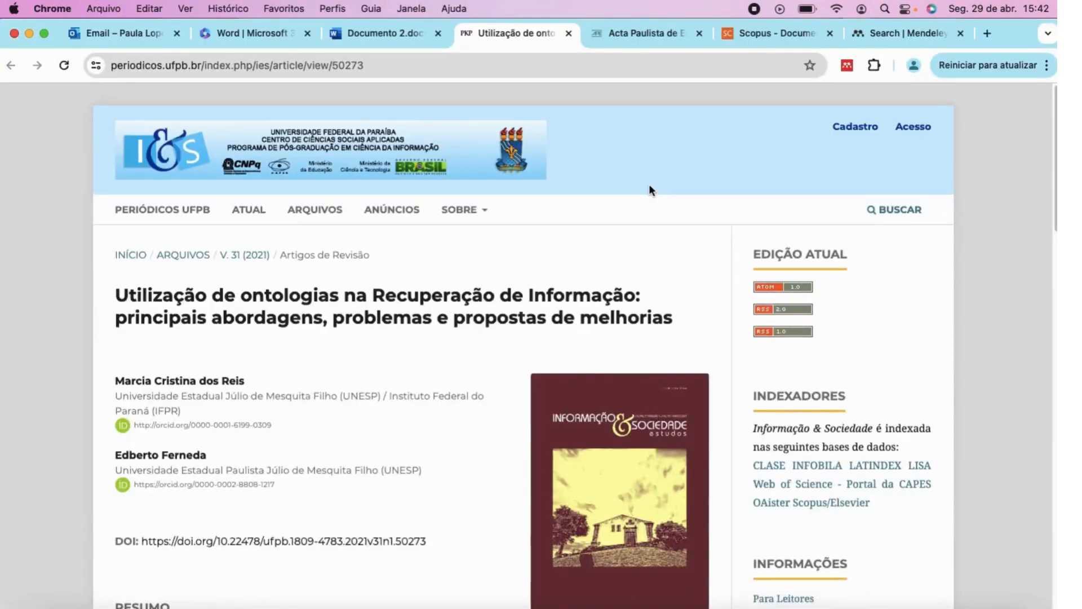
# Save the 'Utilização de ontologias na Recuperação de Informação' article and its PDF into the TCC collection.
pyautogui.click(846, 67)
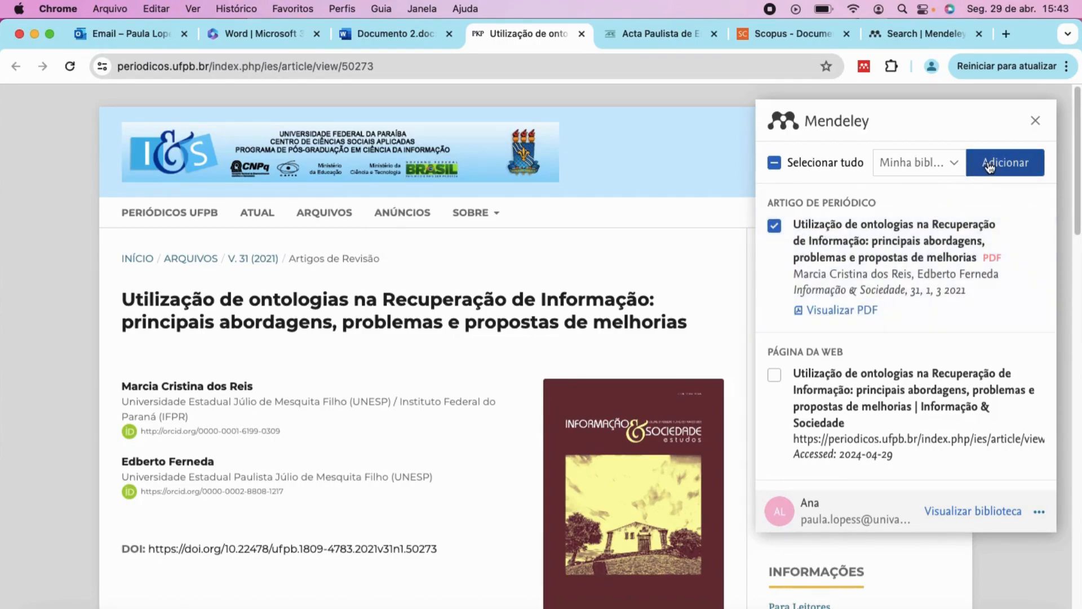
pyautogui.click(957, 165)
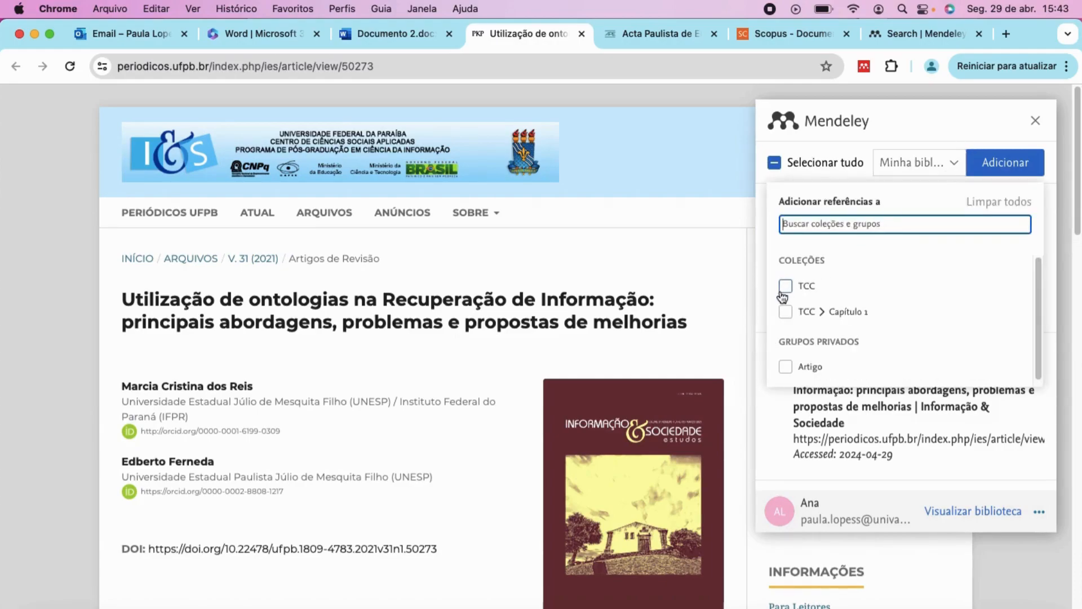
pyautogui.scroll(-1, 800, 326)
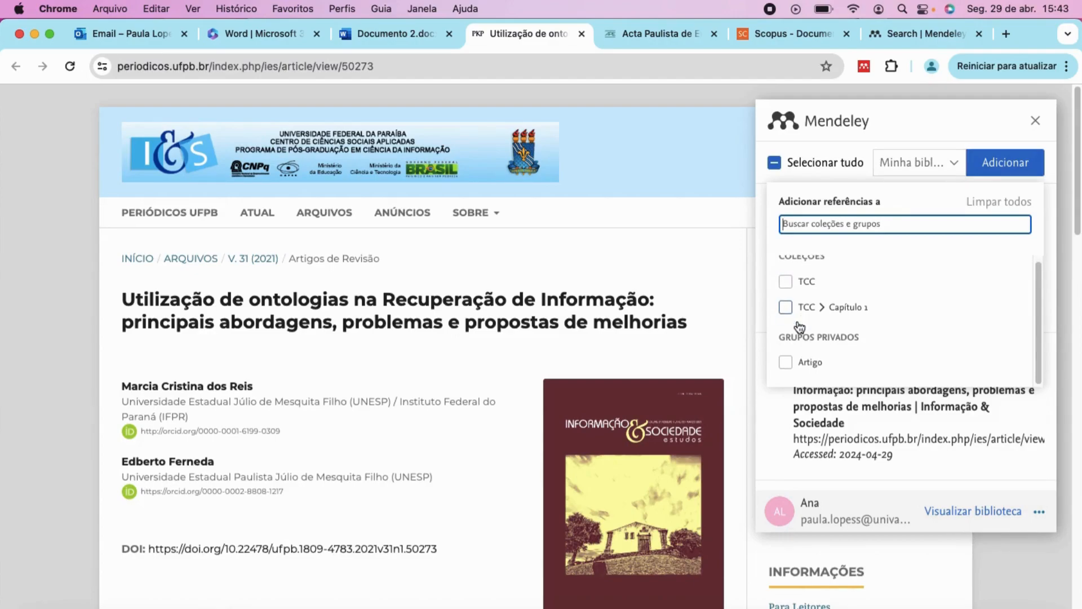
pyautogui.scroll(1, 851, 288)
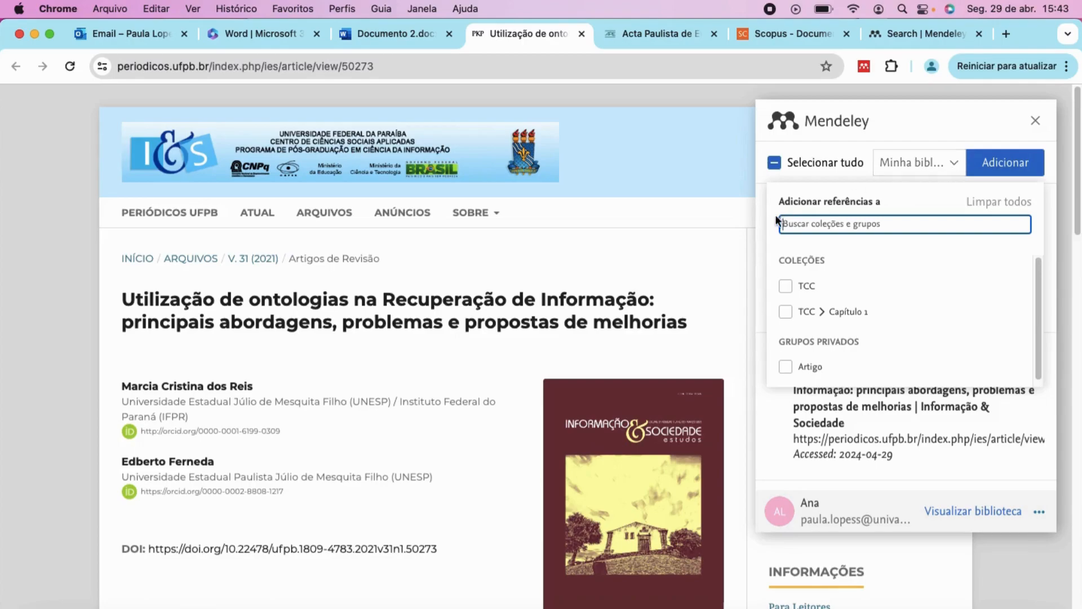
pyautogui.click(785, 287)
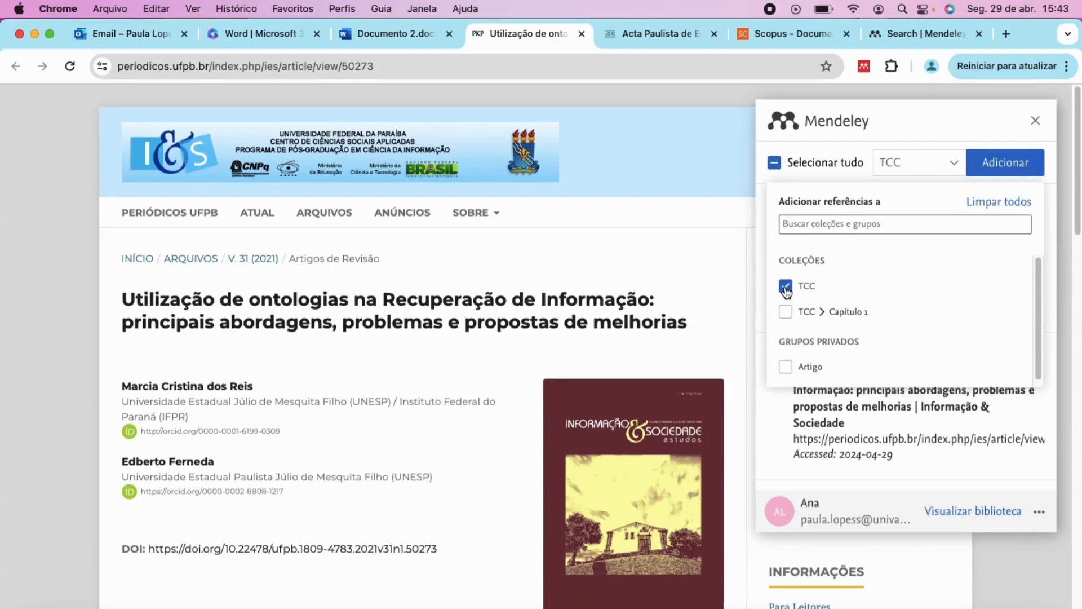
pyautogui.click(990, 167)
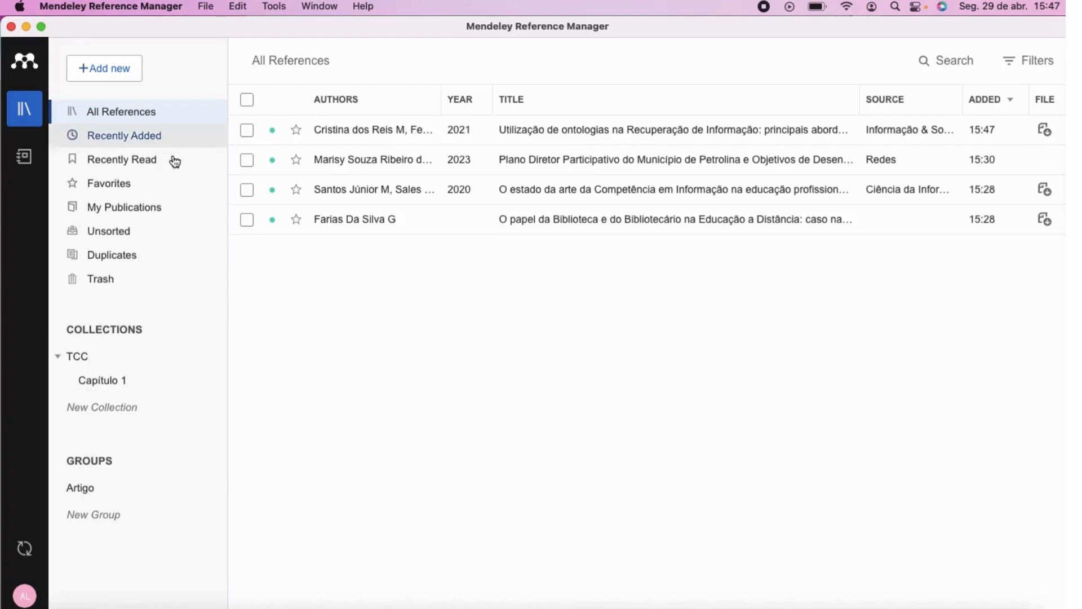
# Filter the library to the TCC collection, then return to the Acta Paulista de Enfermagem site in Chrome.
pyautogui.click(74, 358)
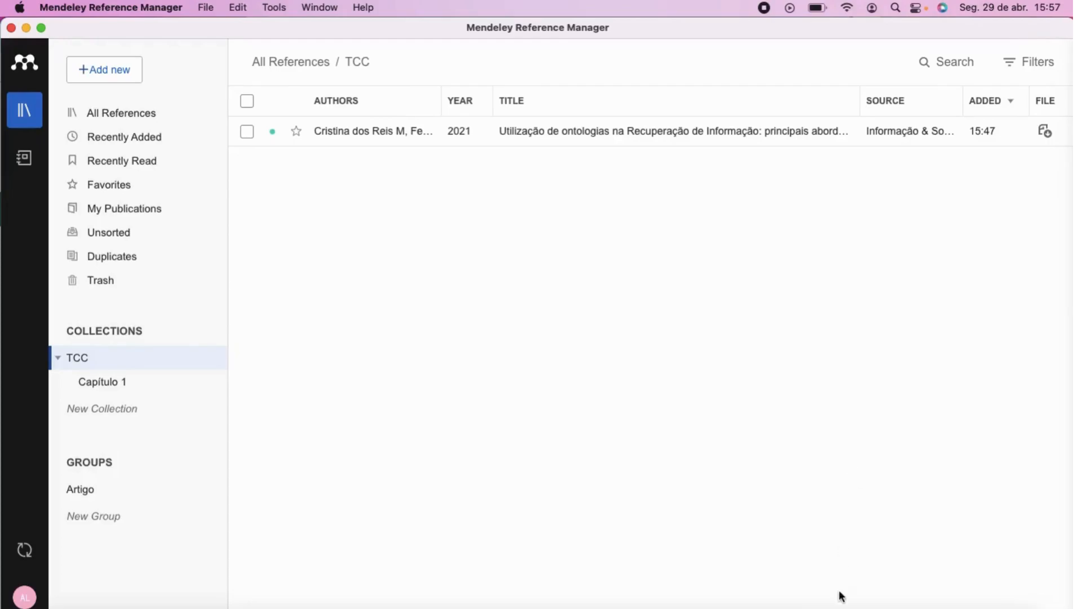
pyautogui.click(828, 600)
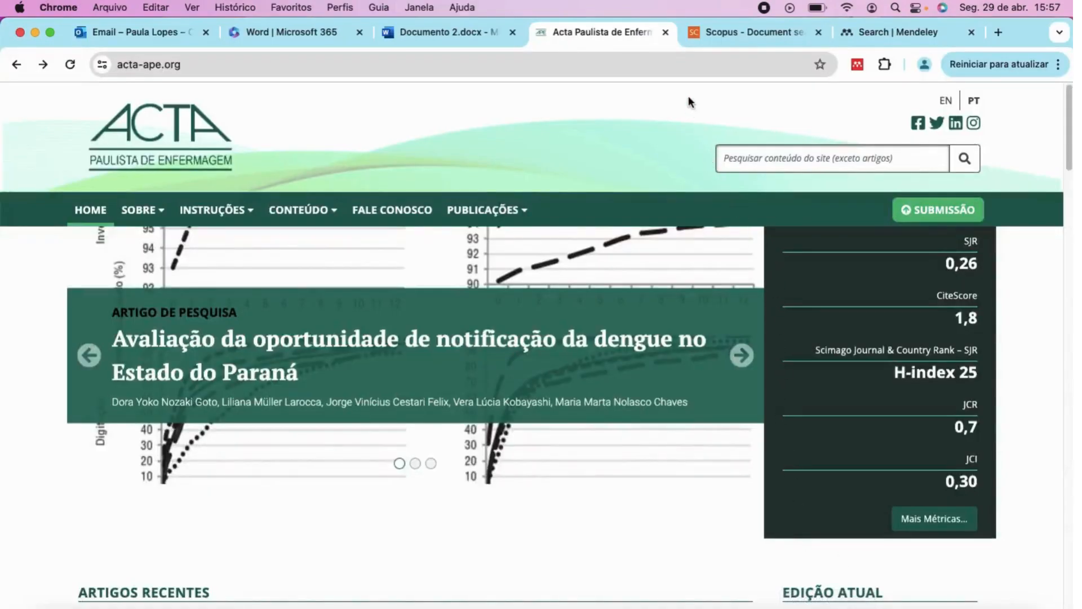
# Reload the Acta Paulista de Enfermagem home page and scroll through it.
pyautogui.click(686, 69)
pyautogui.press('Return')
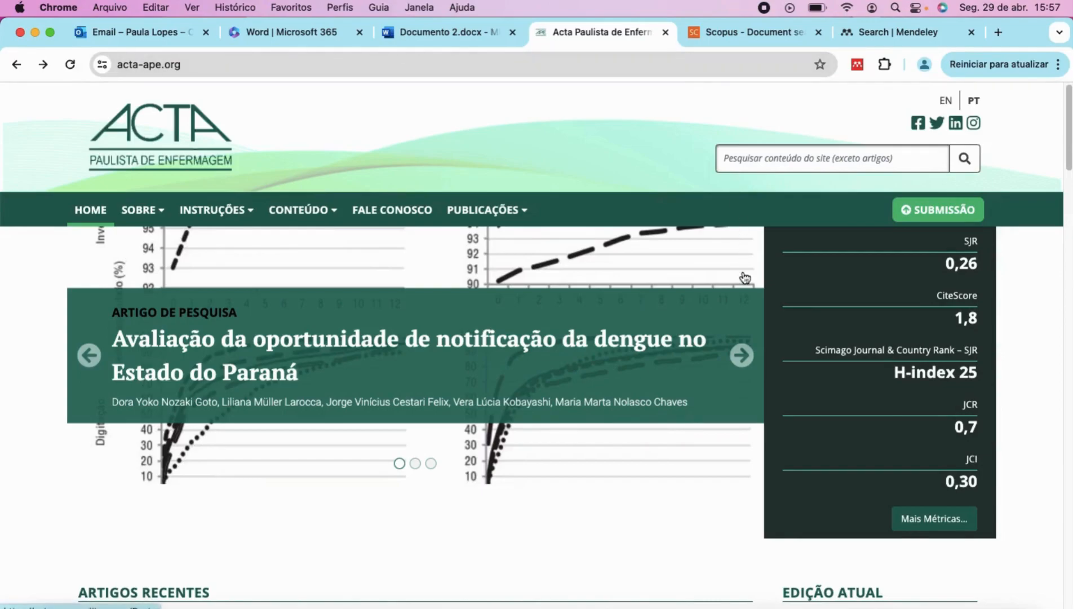
pyautogui.scroll(-1, 632, 403)
pyautogui.scroll(-5, 632, 403)
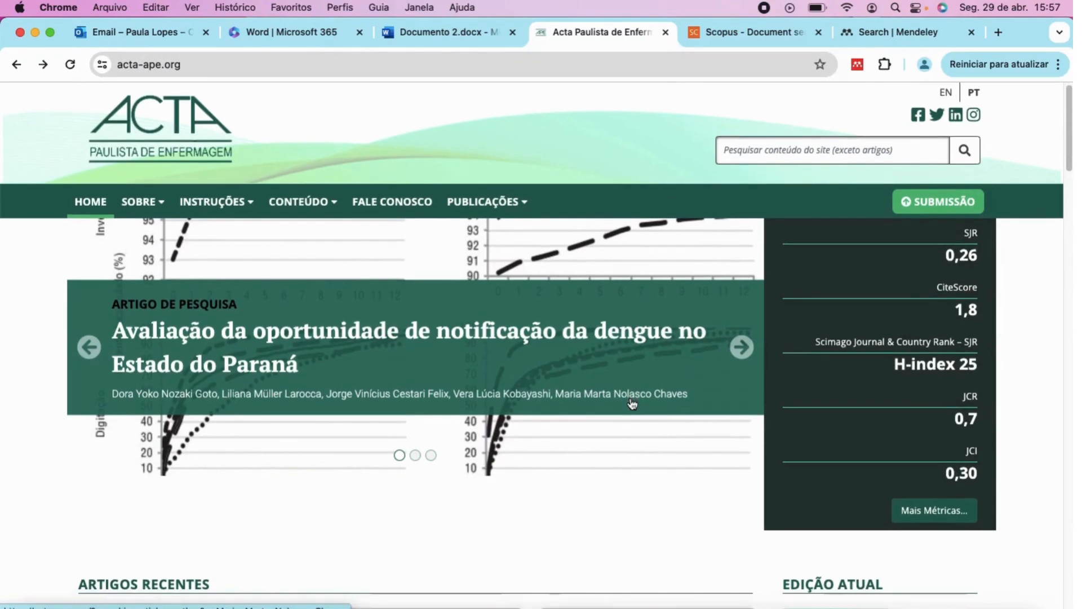
pyautogui.scroll(-6, 630, 397)
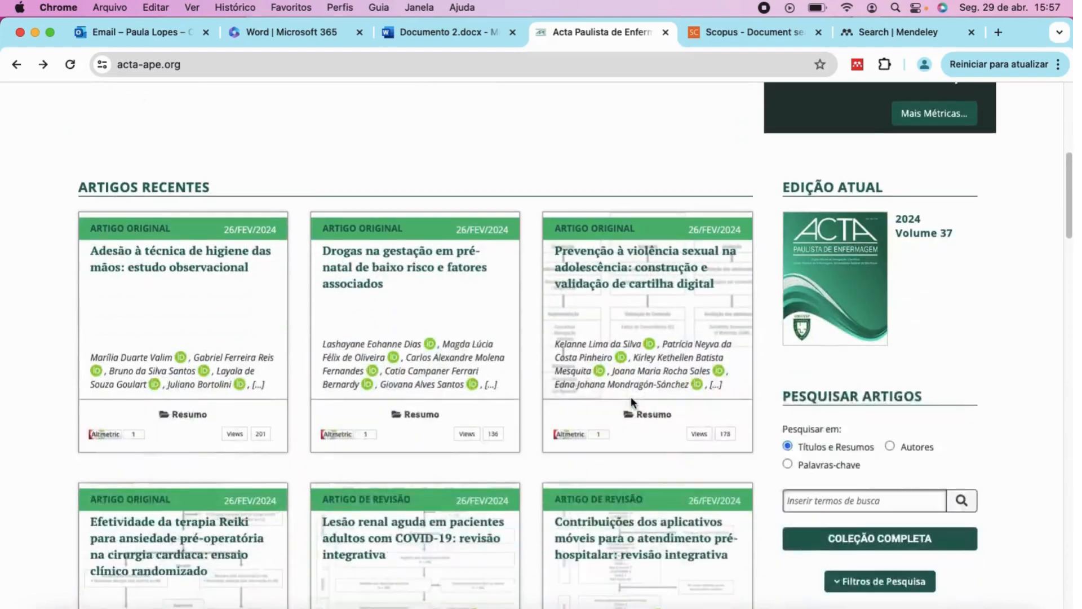
pyautogui.scroll(8, 678, 363)
pyautogui.scroll(3, 678, 362)
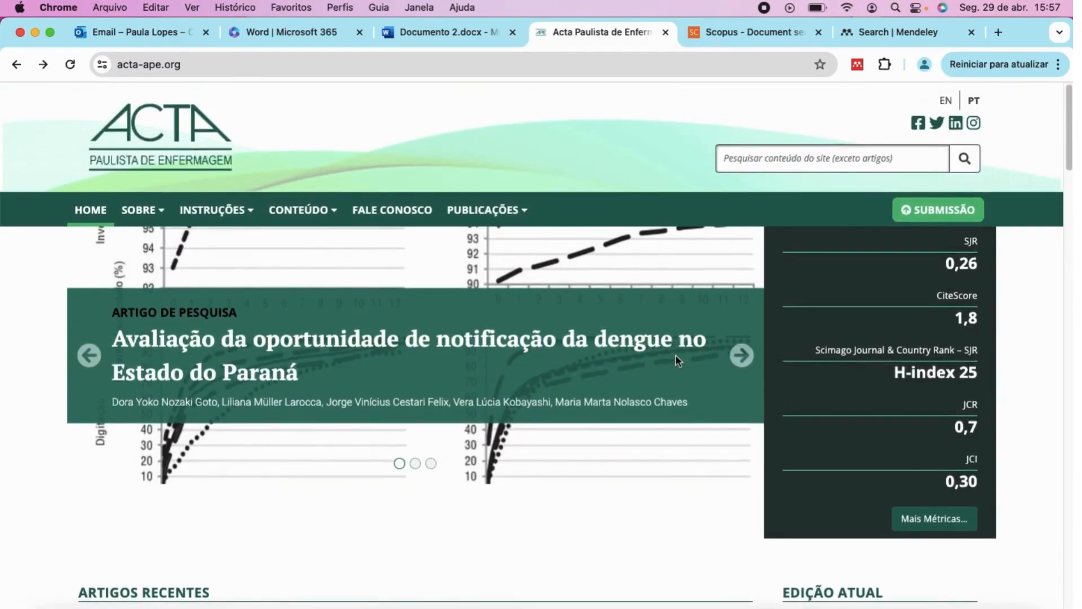
# Open Mendeley Web Importer and browse the 12 detected references without adding any.
pyautogui.click(854, 67)
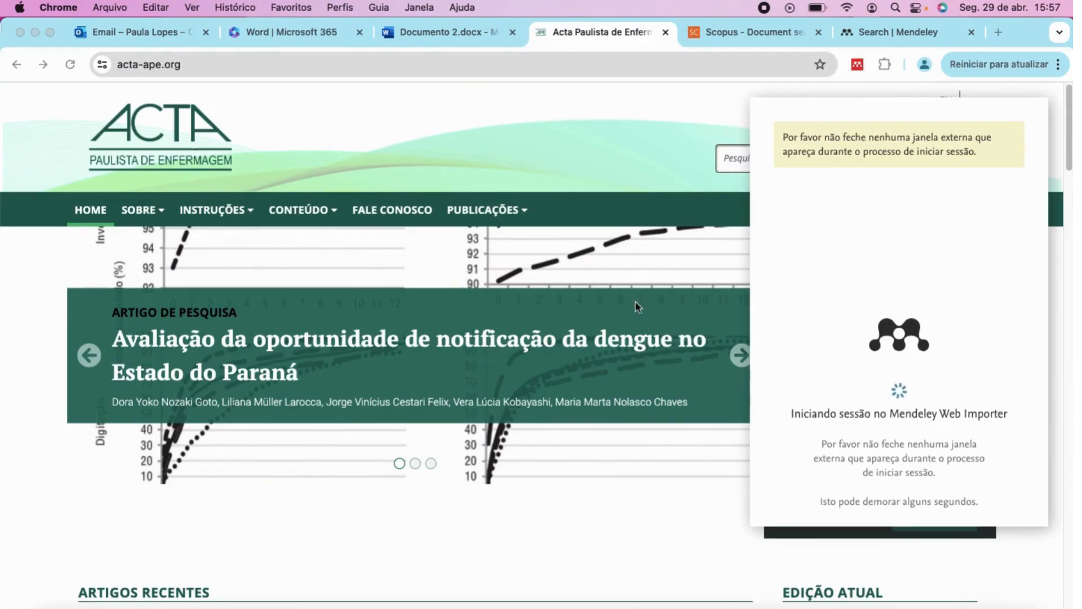
pyautogui.scroll(-2, 638, 307)
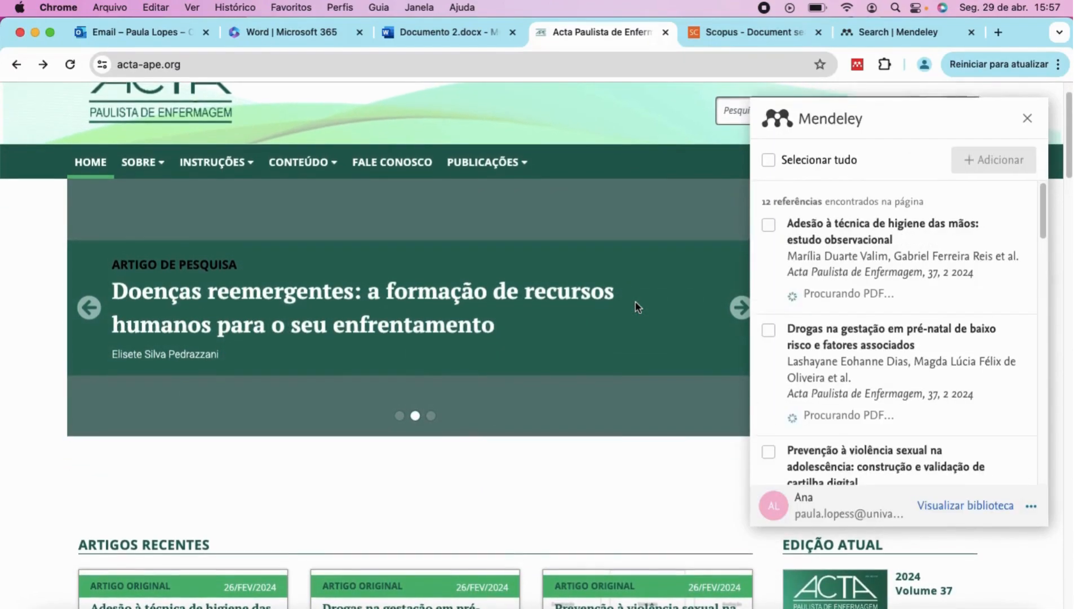
pyautogui.scroll(2, 638, 307)
pyautogui.scroll(-5, 637, 308)
pyautogui.scroll(-4, 635, 307)
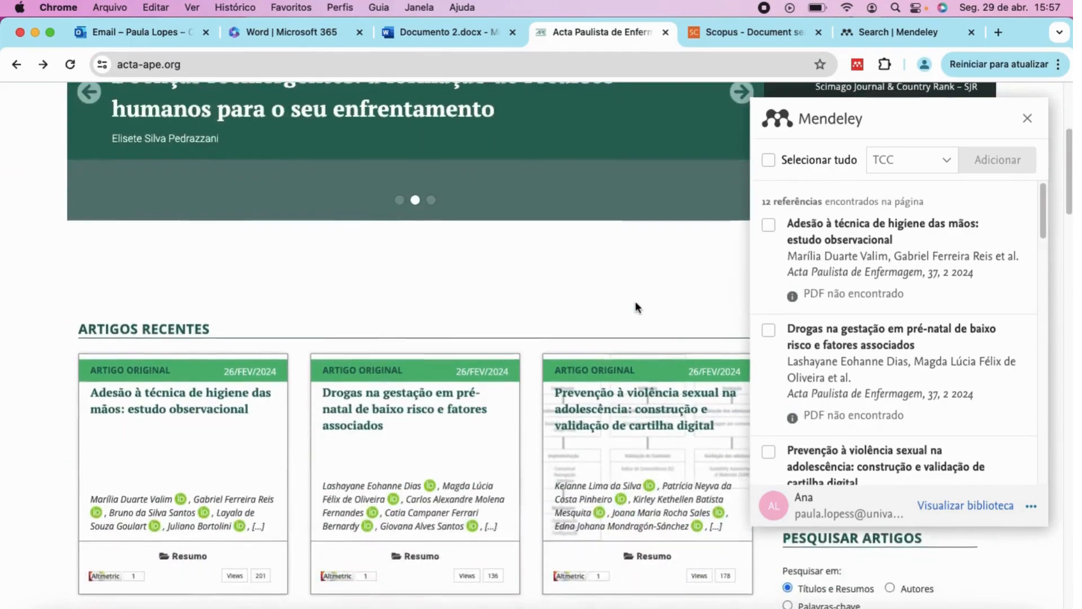
pyautogui.scroll(-1, 635, 301)
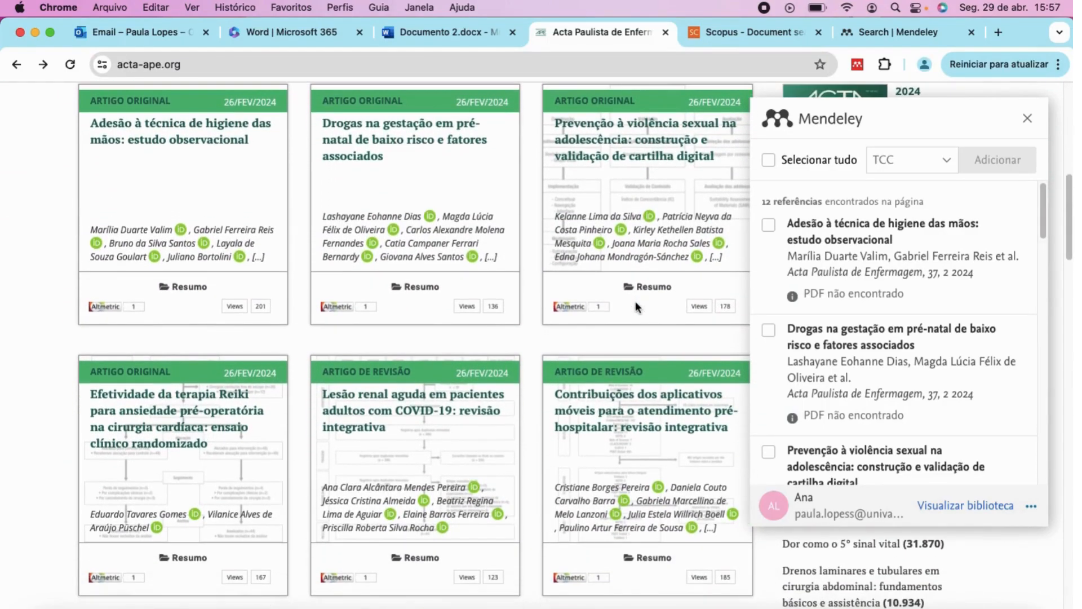
pyautogui.scroll(2, 636, 304)
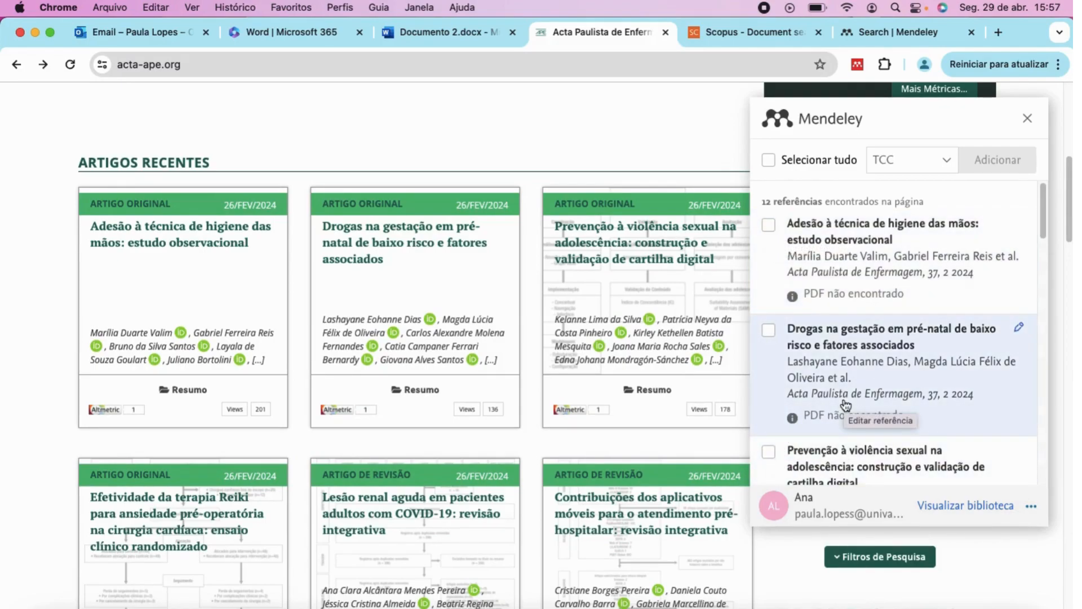
pyautogui.scroll(-5, 854, 375)
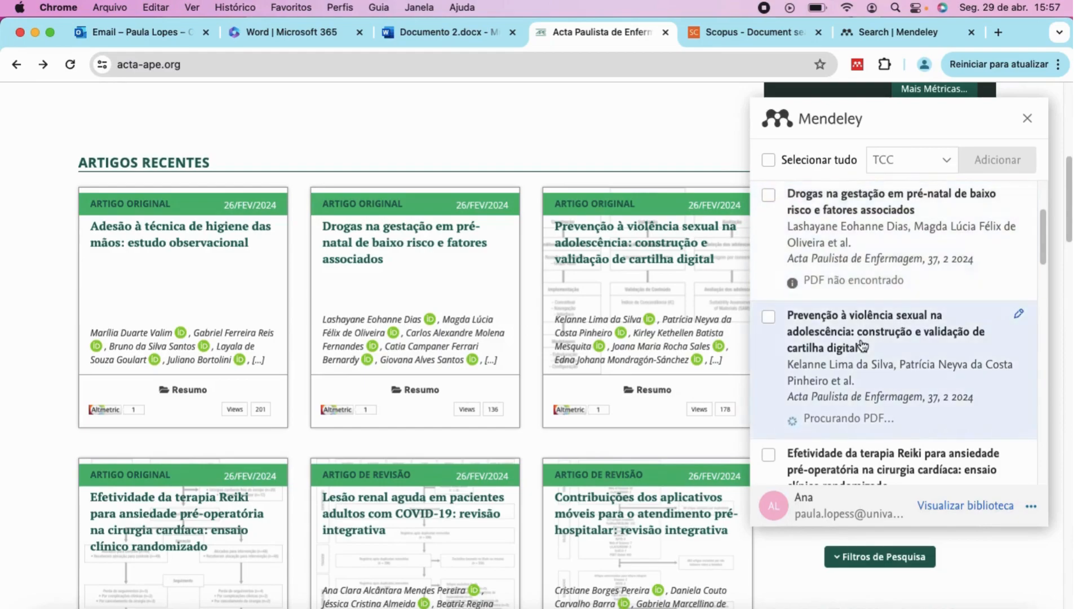
pyautogui.scroll(-4, 863, 345)
pyautogui.scroll(-5, 862, 344)
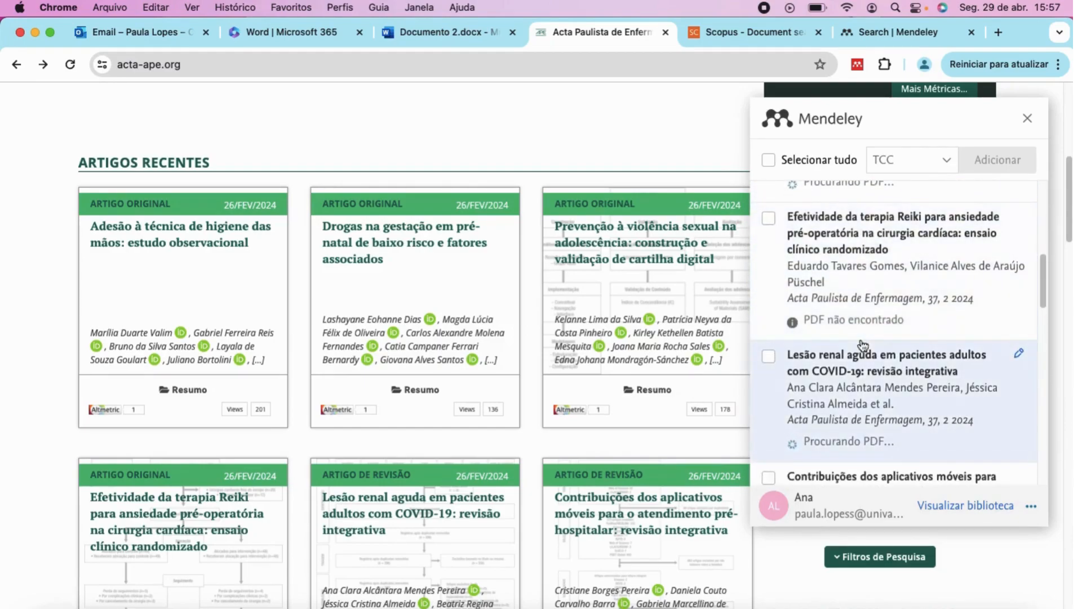
pyautogui.scroll(-2, 862, 345)
pyautogui.scroll(-3, 863, 345)
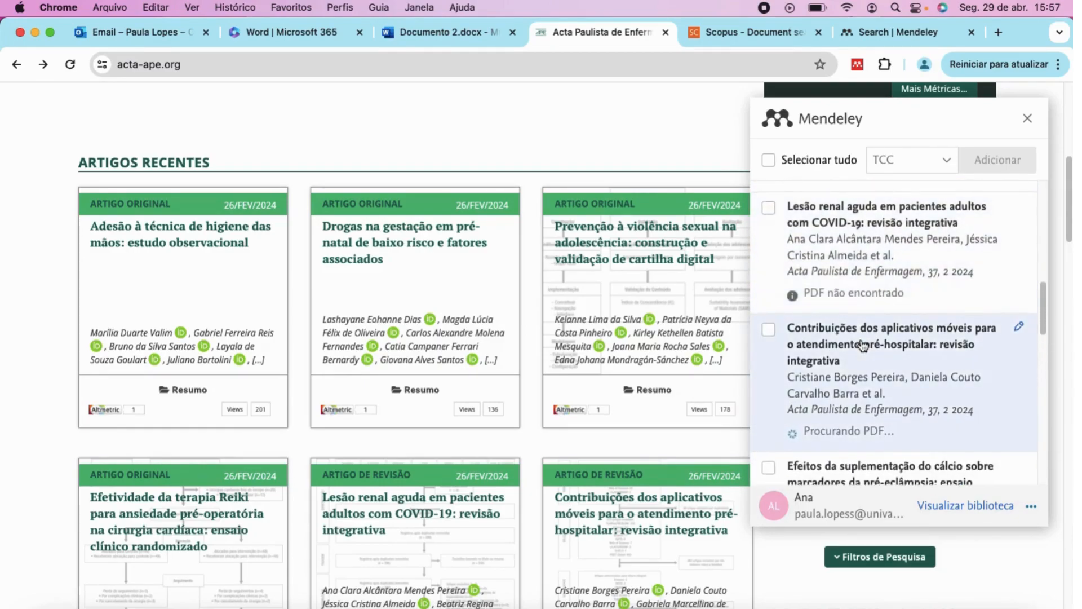
pyautogui.scroll(-3, 863, 345)
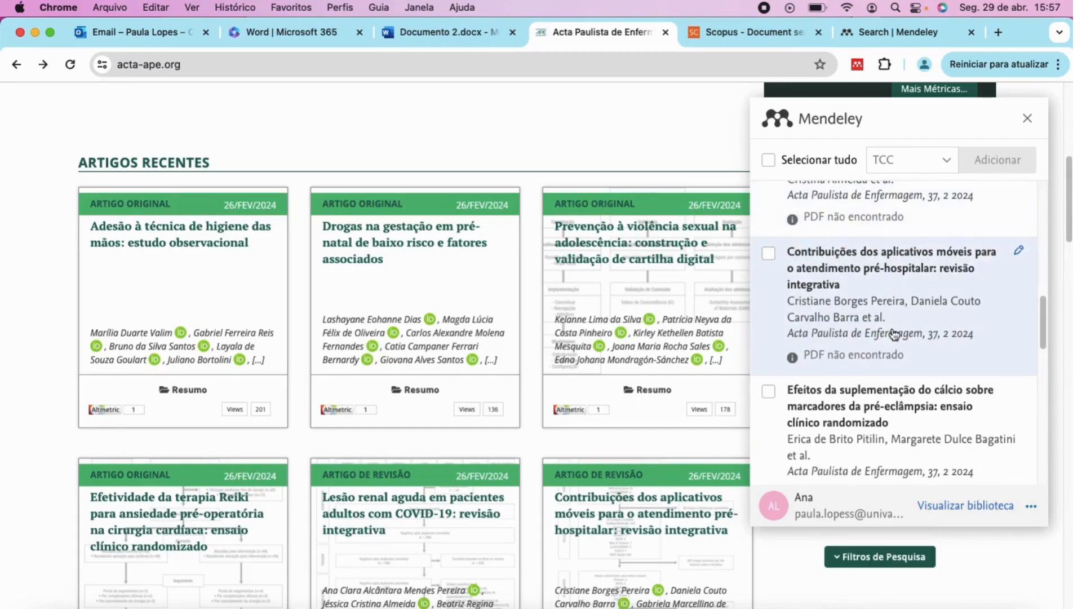
pyautogui.scroll(-1, 894, 333)
pyautogui.scroll(-9, 895, 334)
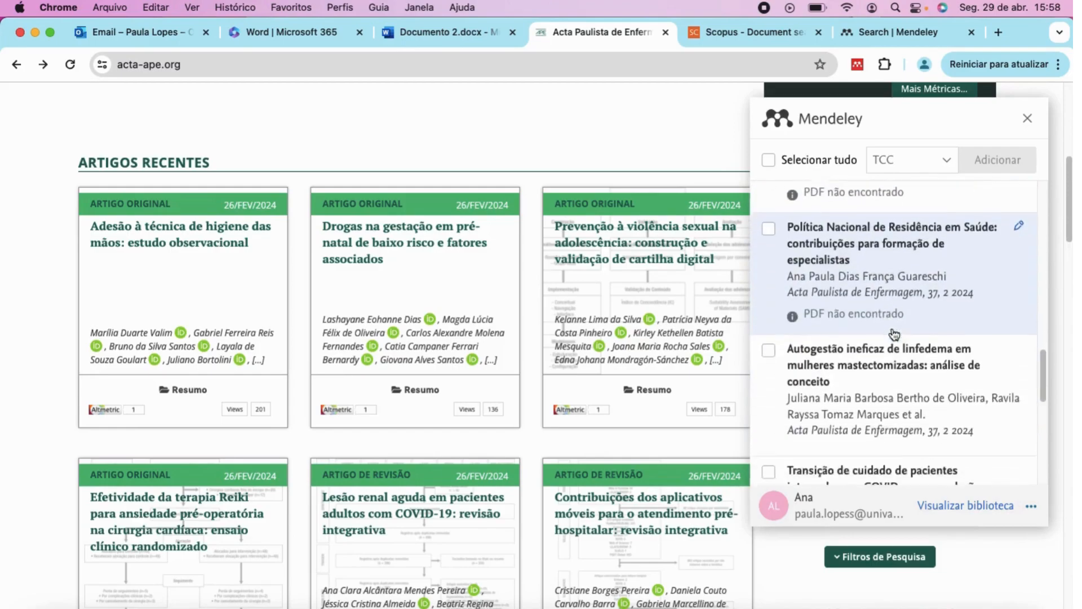
pyautogui.scroll(20, 894, 334)
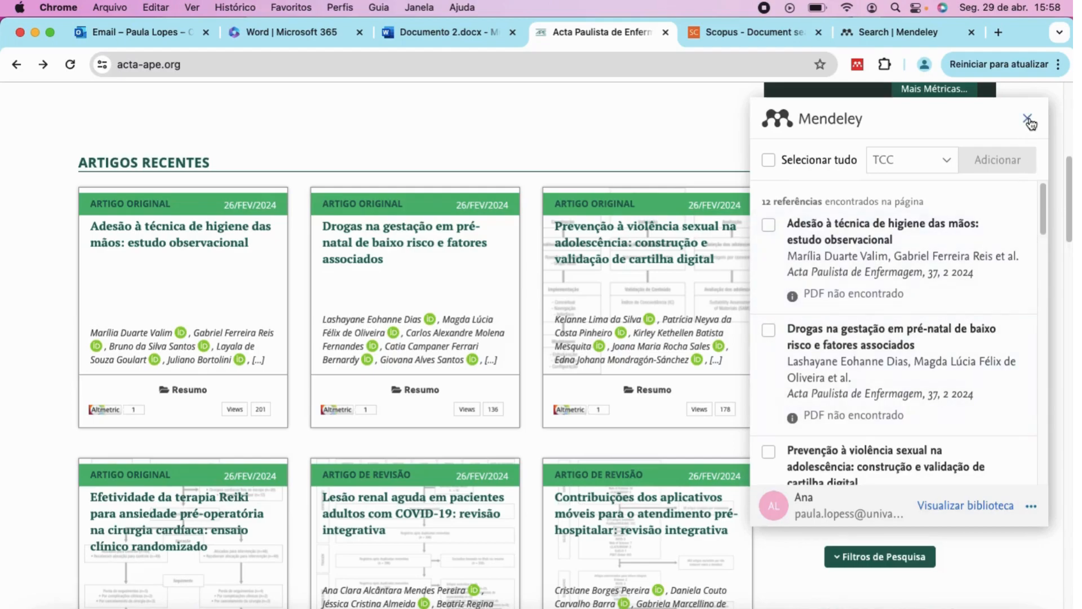
pyautogui.scroll(-3, 919, 302)
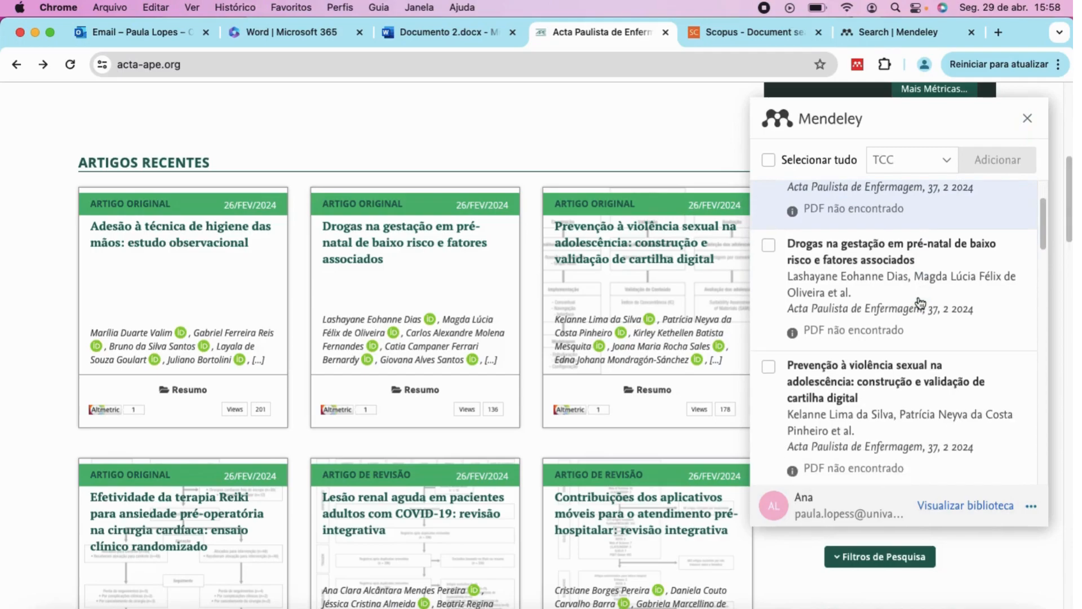
pyautogui.scroll(-6, 919, 302)
pyautogui.scroll(9, 919, 302)
pyautogui.scroll(1, 921, 303)
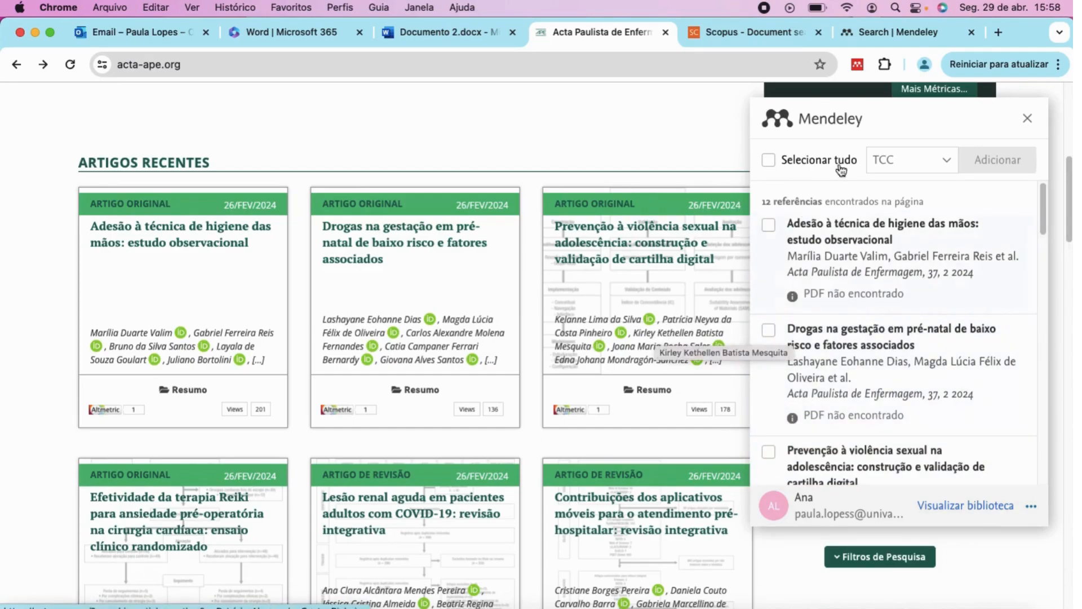
# Close the importer and open the editorial 'Política Nacional de Residência em Saúde: contribuições para formação de especialistas'.
pyautogui.click(1030, 123)
pyautogui.scroll(-5, 431, 363)
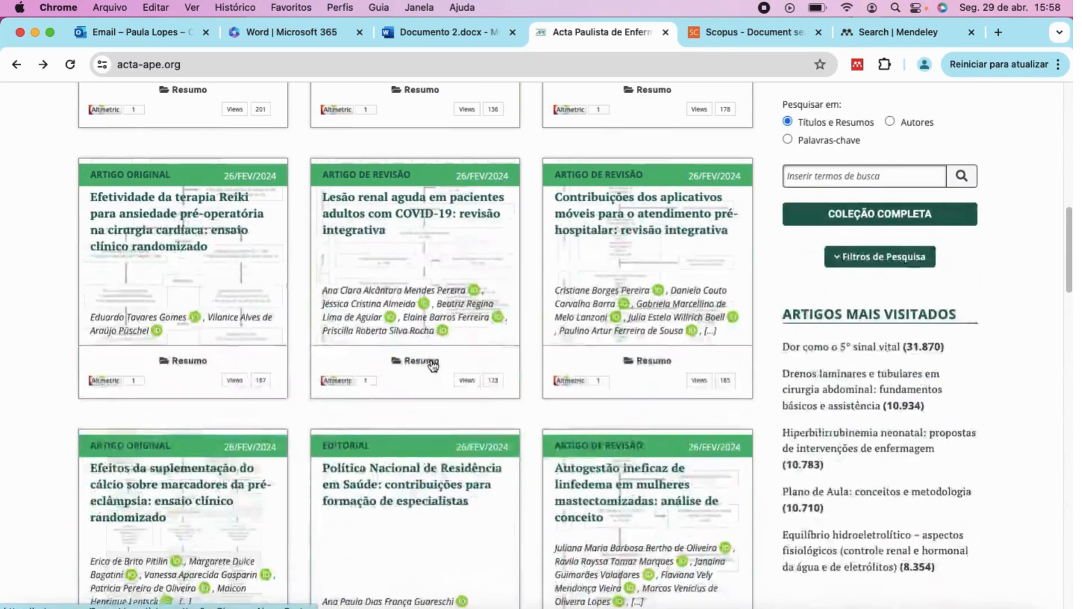
pyautogui.scroll(-2, 431, 363)
pyautogui.click(401, 378)
pyautogui.scroll(-2, 398, 375)
pyautogui.scroll(-7, 399, 376)
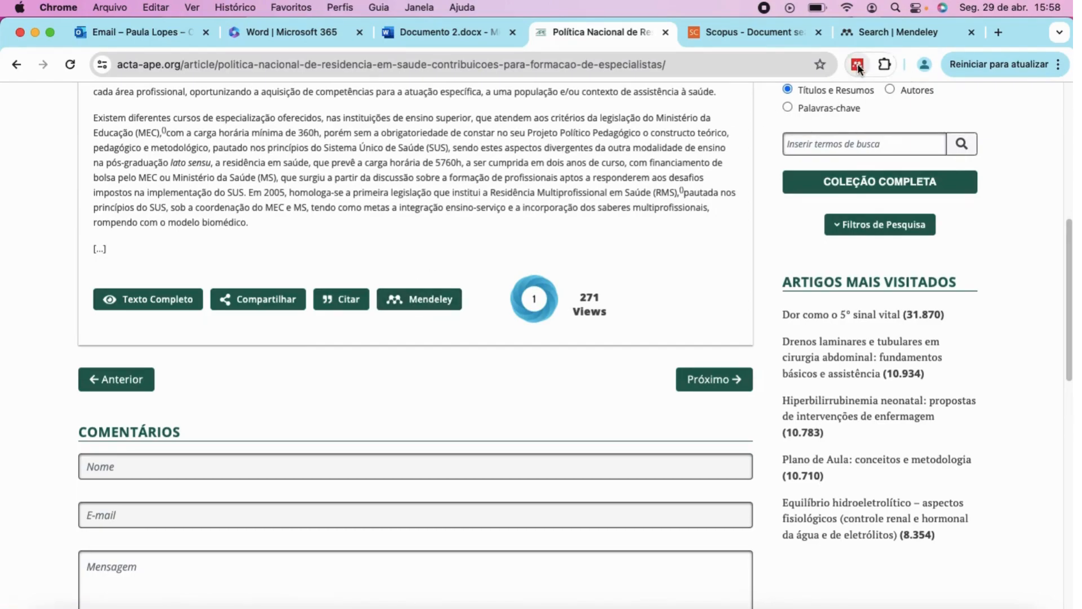
# Import the Política Nacional de Residência em Saúde journal article into Mendeley with no destination folder.
pyautogui.click(402, 306)
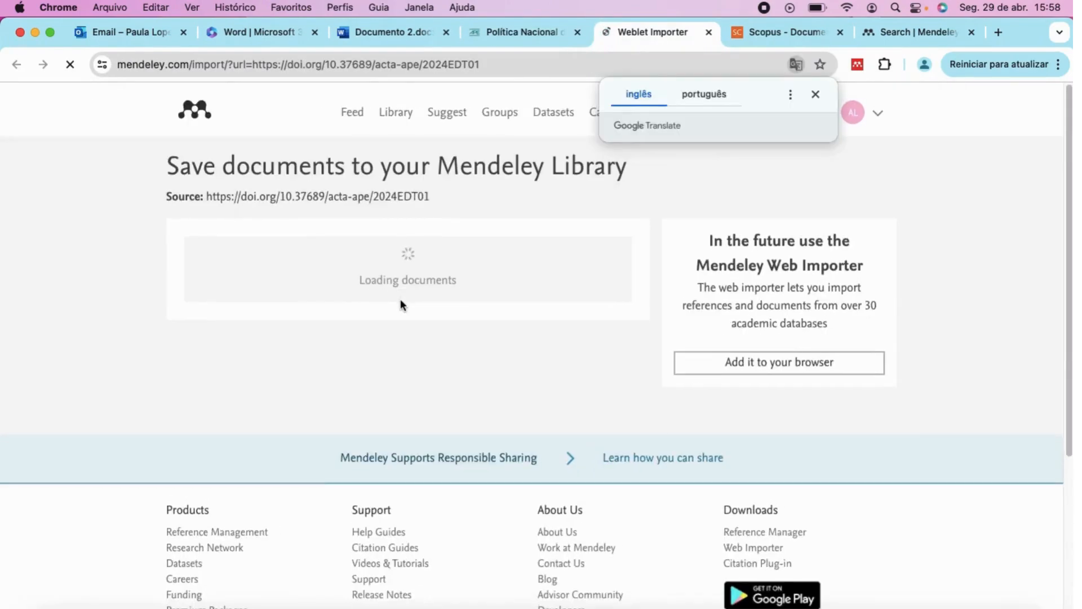
pyautogui.click(816, 96)
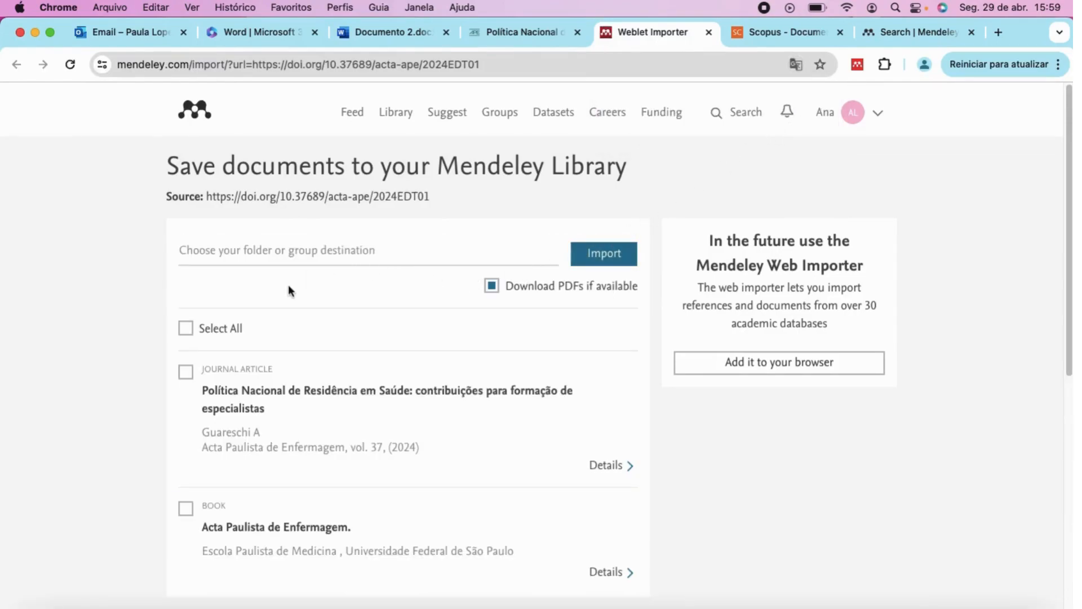
pyautogui.scroll(-1, 307, 296)
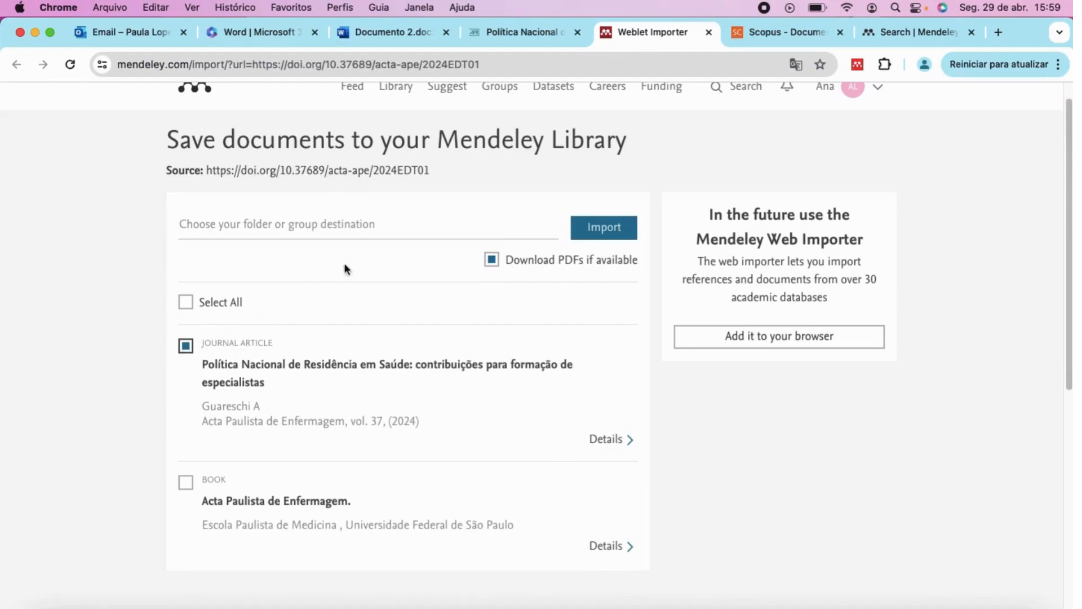
pyautogui.click(426, 223)
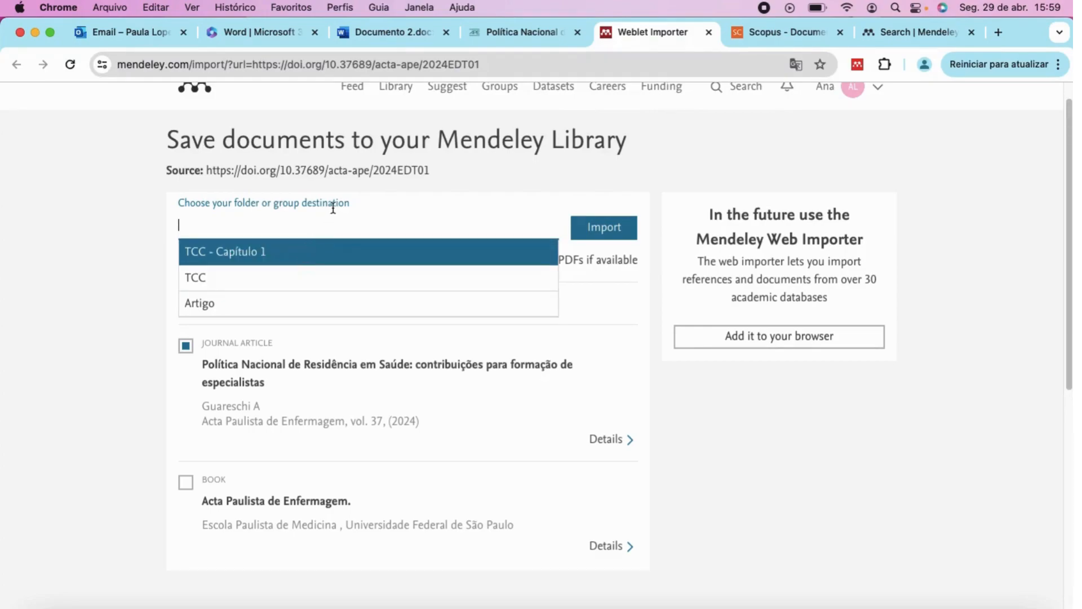
pyautogui.click(237, 252)
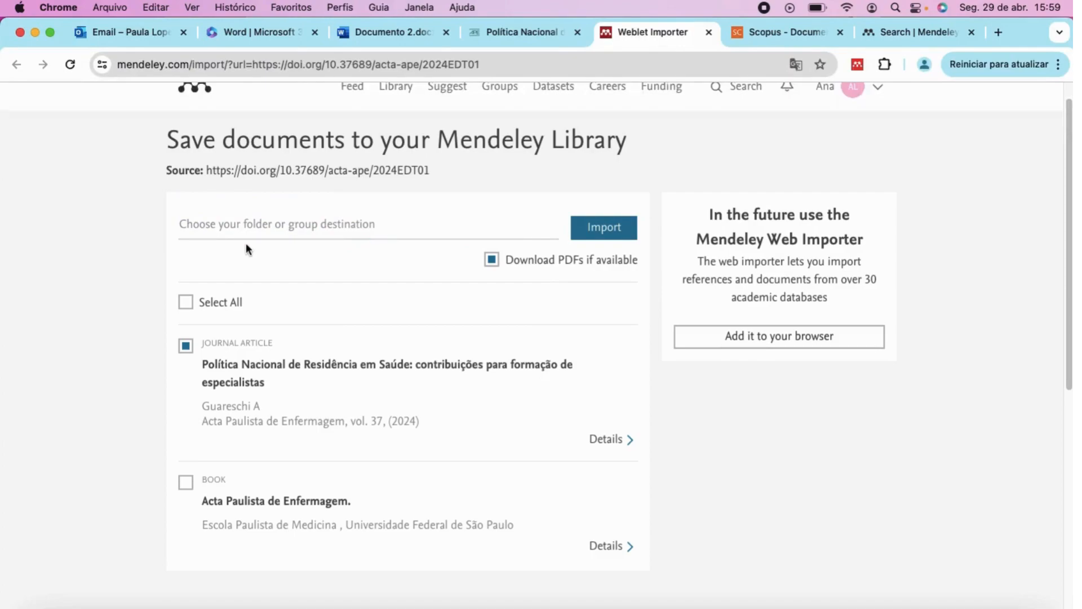
pyautogui.click(276, 225)
pyautogui.click(246, 256)
pyautogui.click(601, 232)
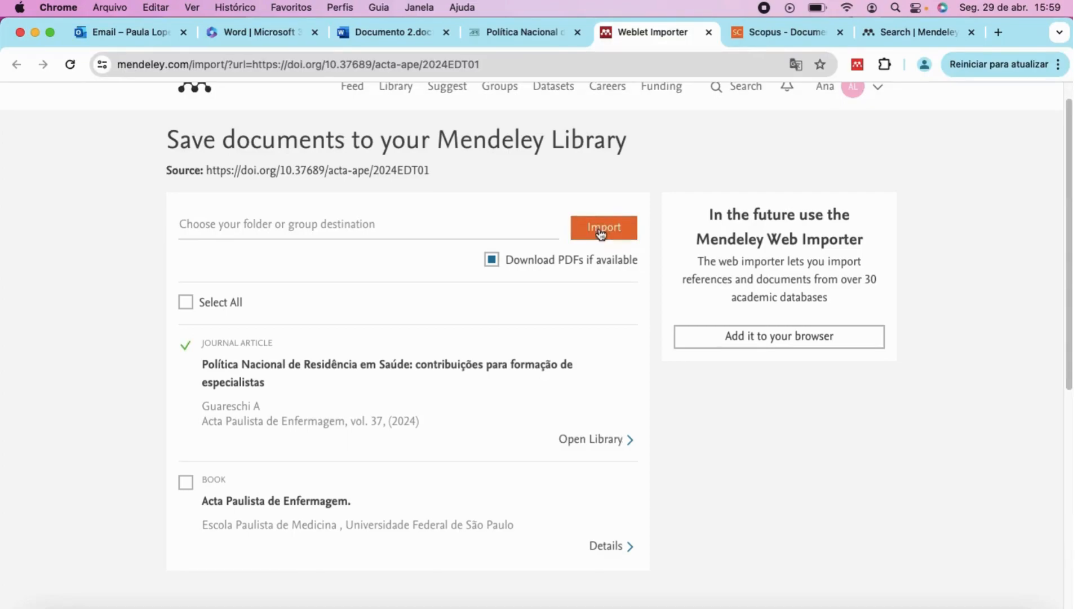
pyautogui.click(765, 35)
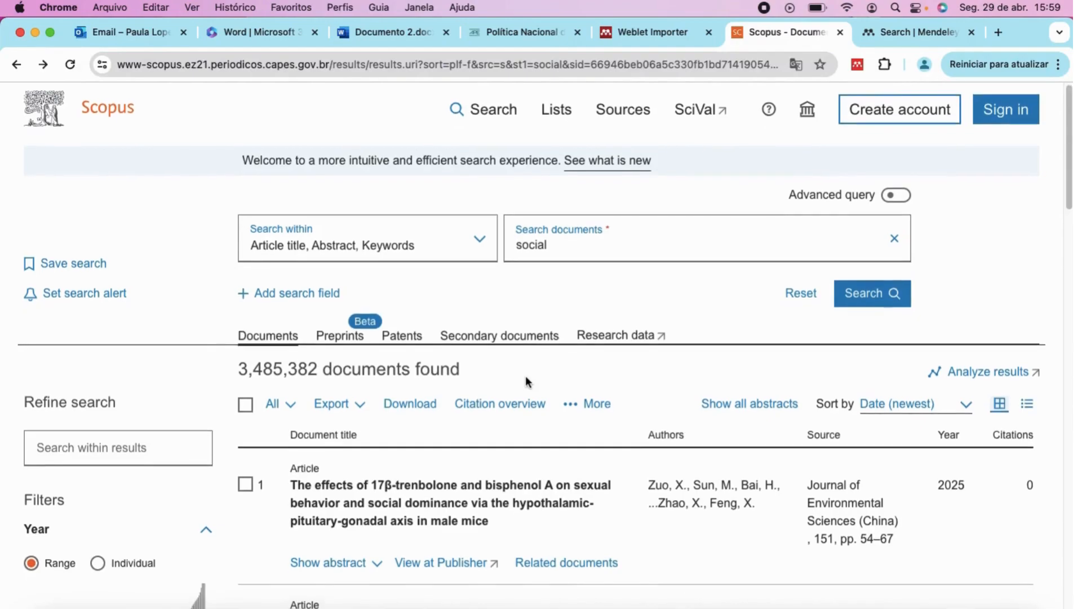
# Open the 17β-trenbolone and bisphenol A article record and try exporting it to Mendeley.
pyautogui.scroll(-3, 525, 375)
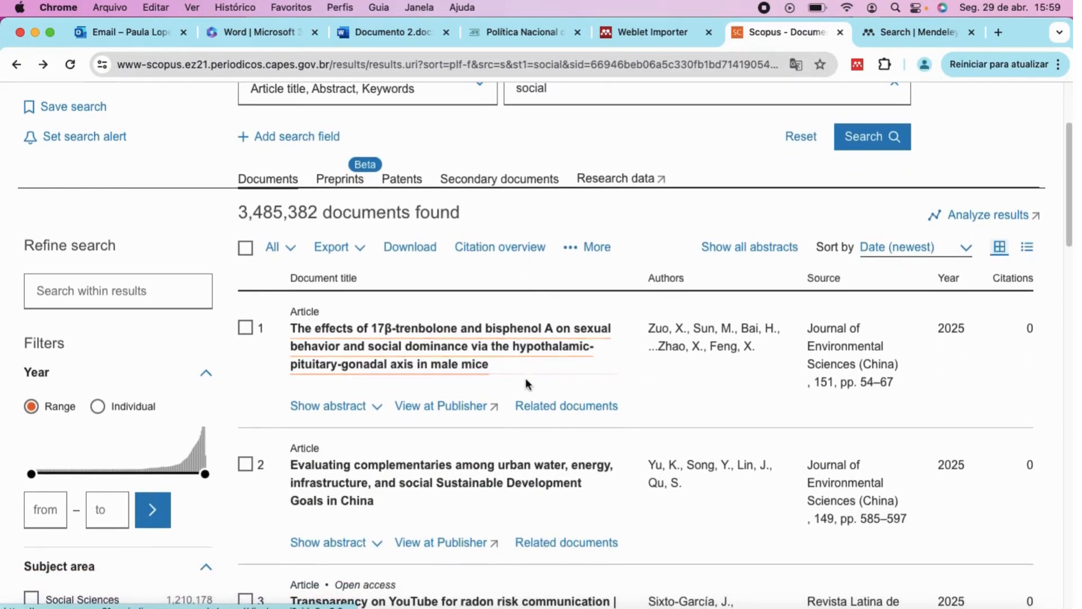
pyautogui.click(333, 334)
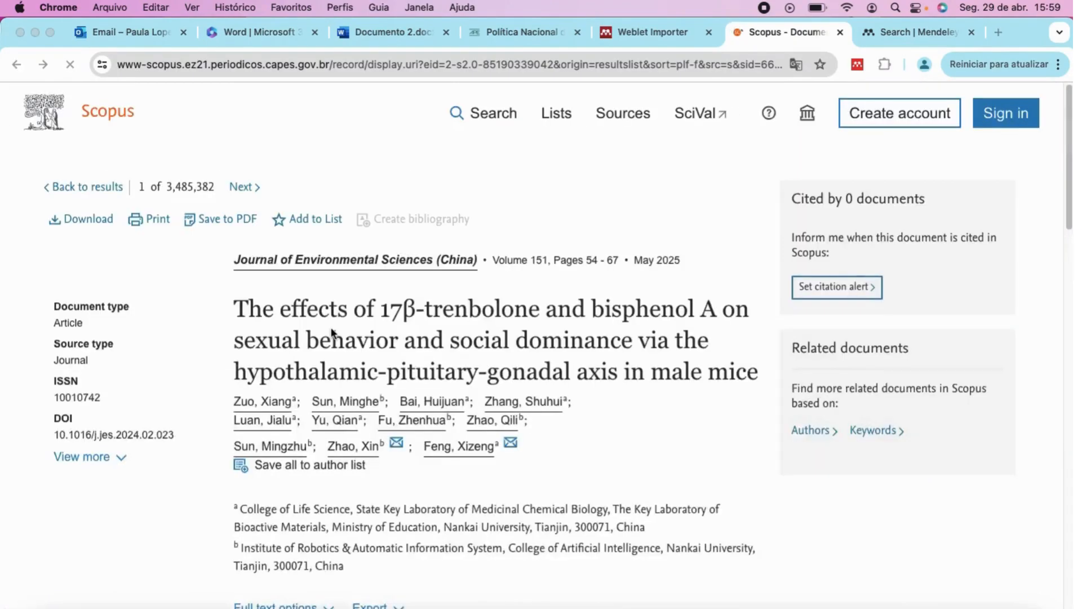
pyautogui.scroll(-3, 435, 377)
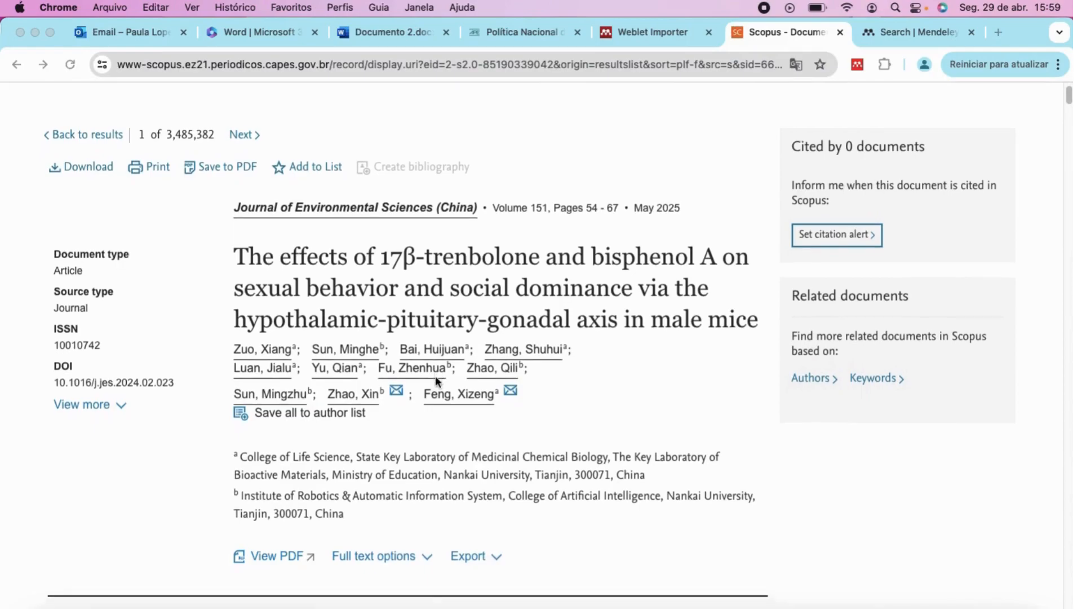
pyautogui.scroll(-1, 435, 378)
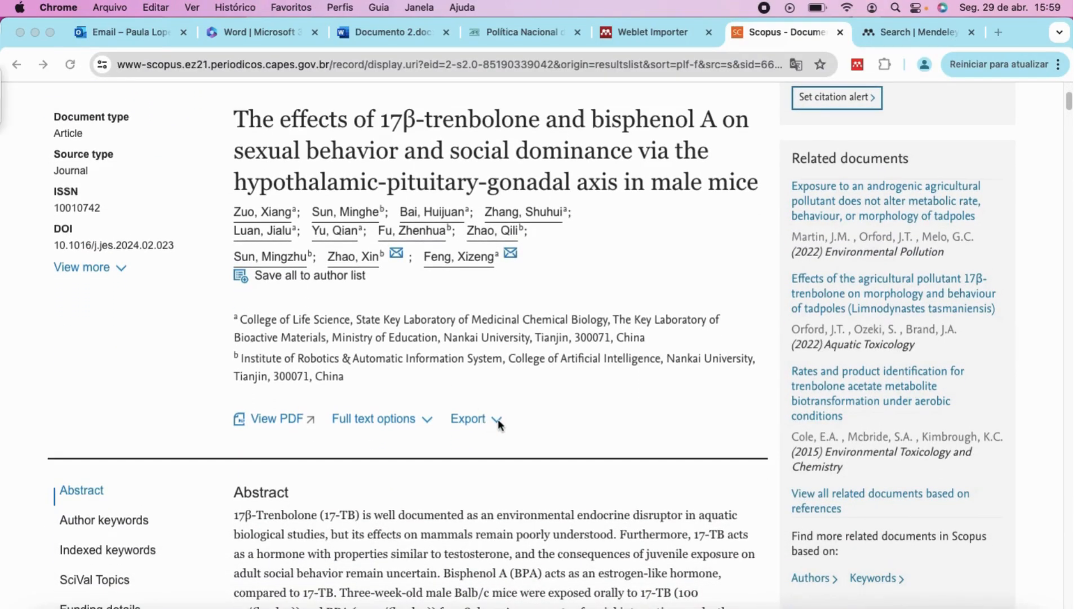
pyautogui.scroll(-1, 500, 425)
pyautogui.click(489, 397)
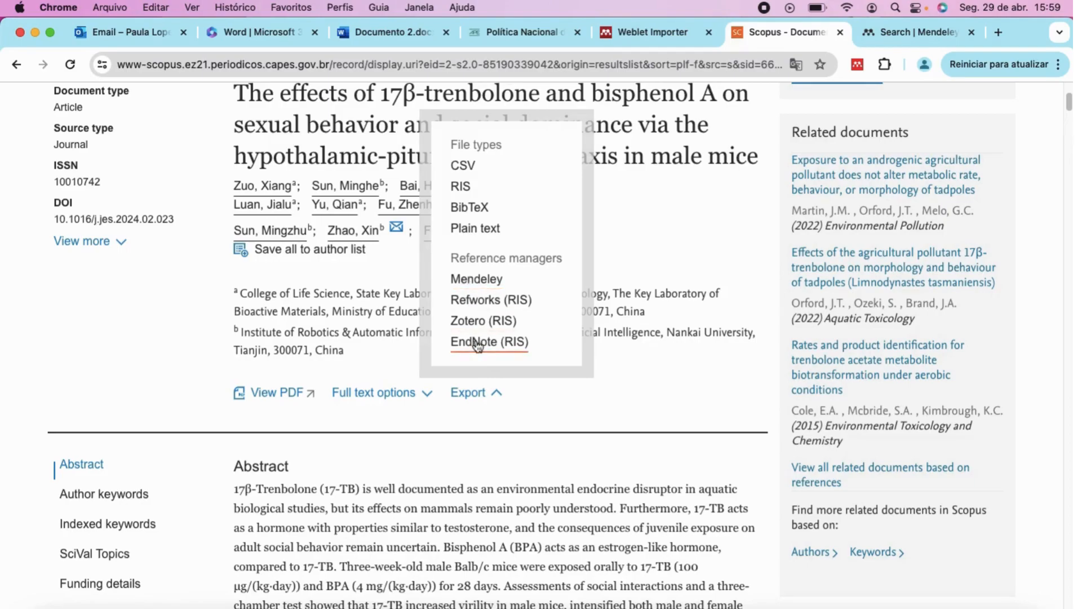
pyautogui.click(477, 279)
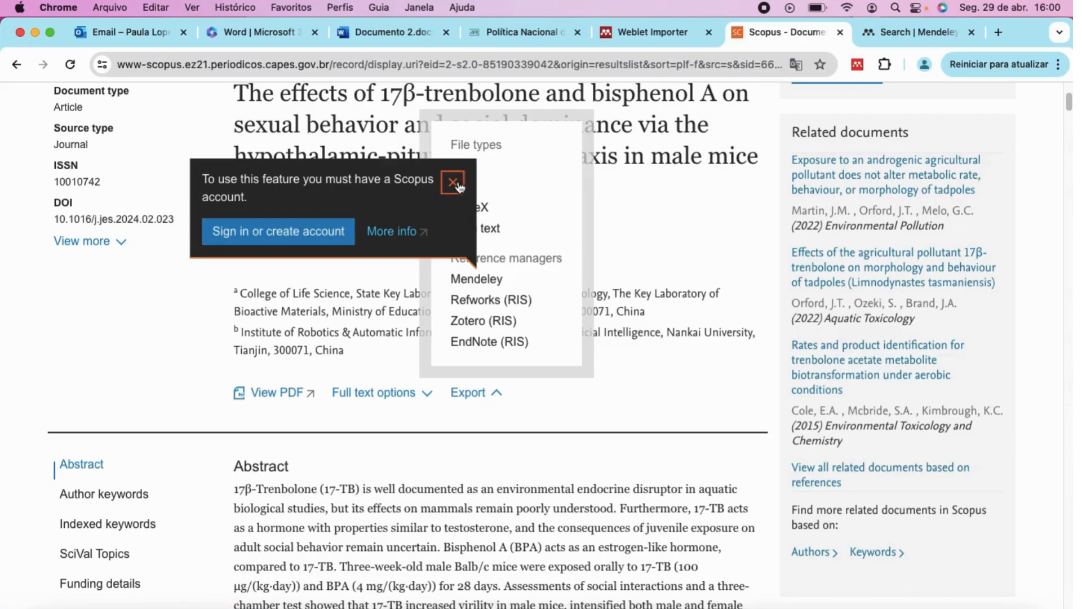
# Sign in to Scopus with the saved institutional e-mail and password, declining to save the password.
pyautogui.click(333, 239)
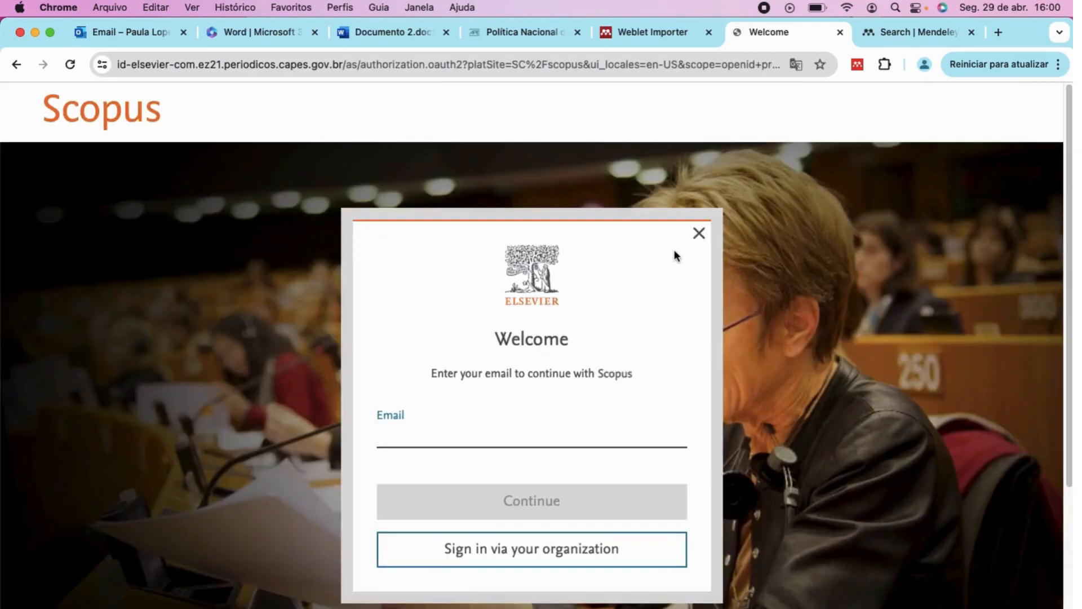
pyautogui.scroll(-3, 593, 415)
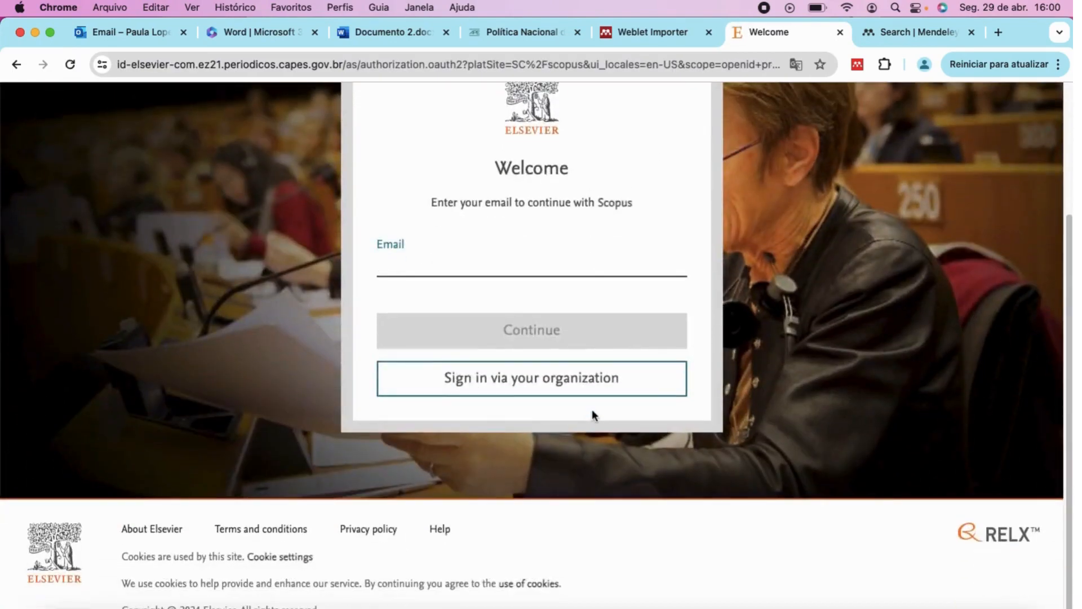
pyautogui.scroll(1, 593, 415)
pyautogui.click(444, 289)
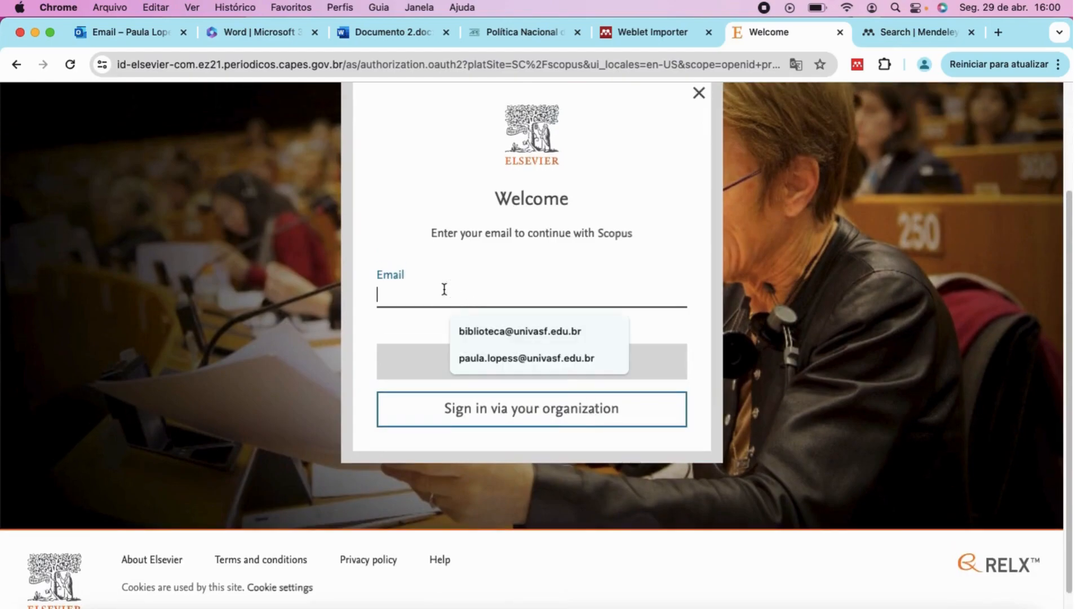
pyautogui.click(489, 358)
pyautogui.click(526, 363)
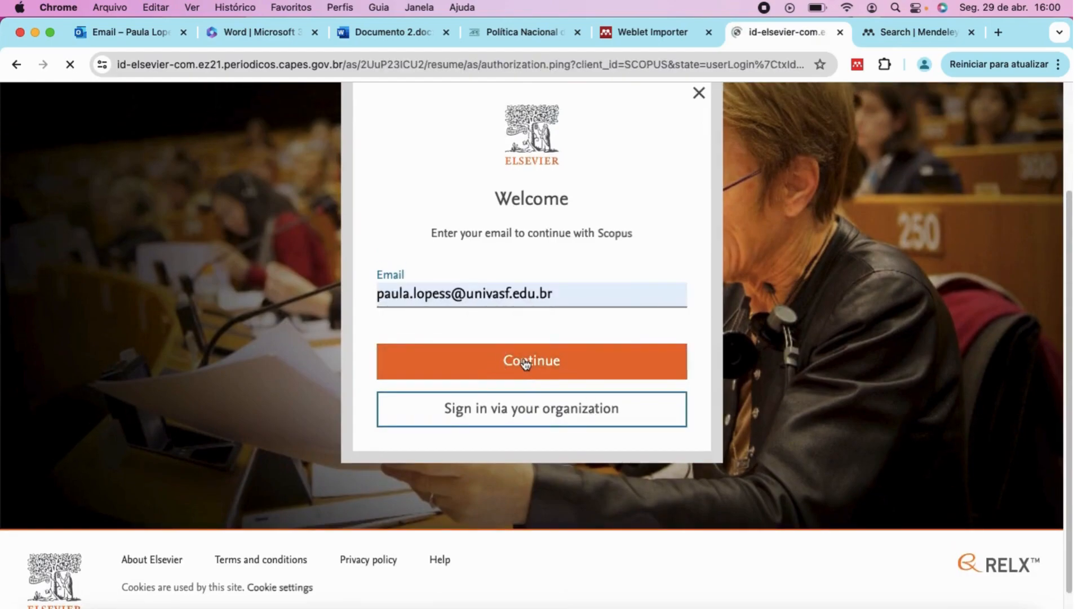
pyautogui.scroll(-1, 494, 438)
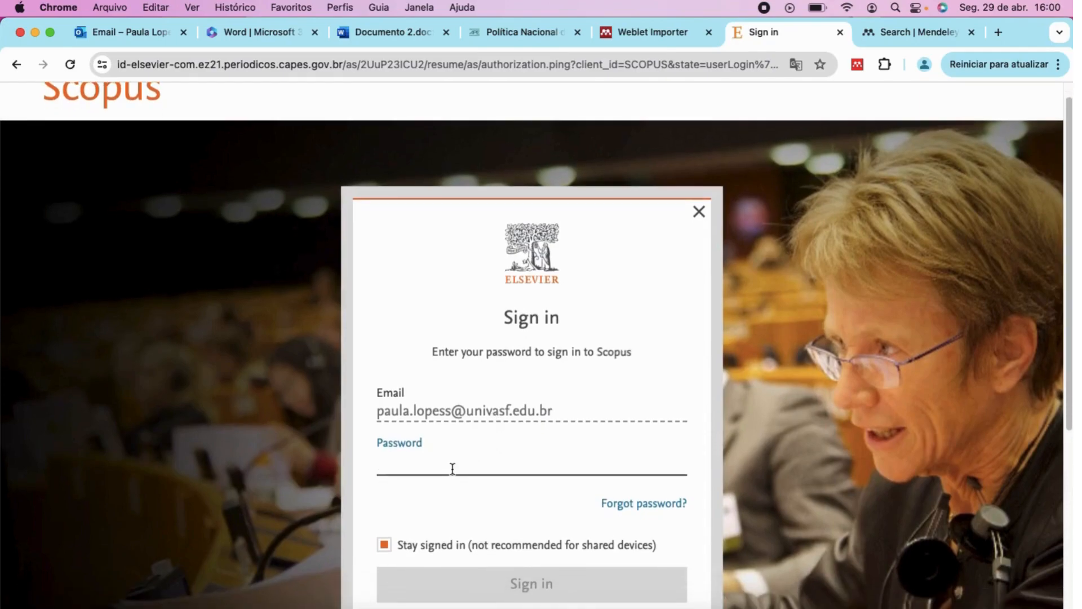
pyautogui.write('••')
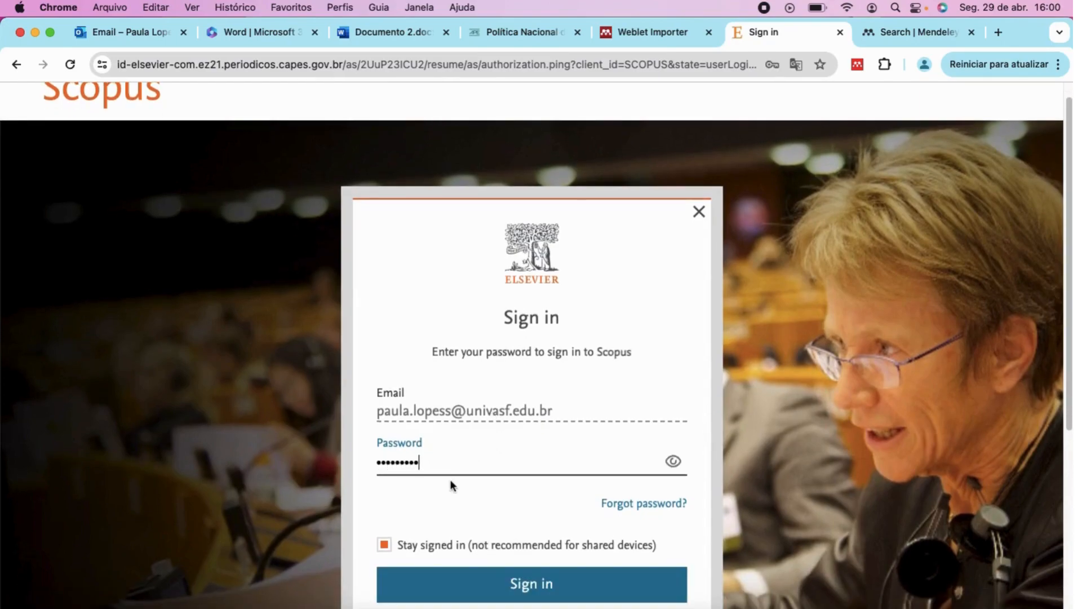
pyautogui.scroll(-5, 449, 485)
pyautogui.click(498, 431)
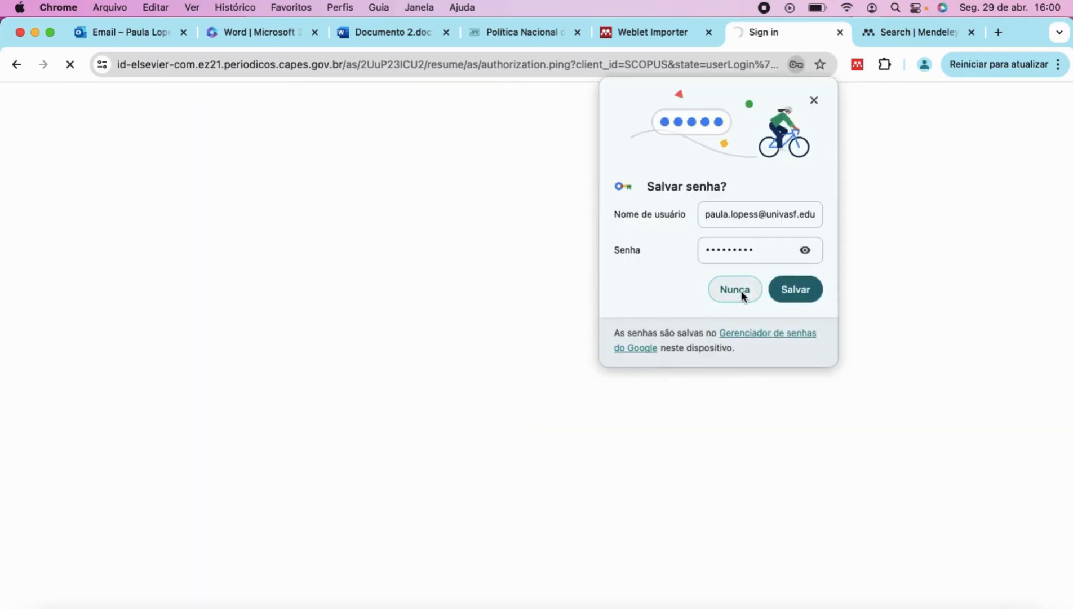
pyautogui.click(741, 293)
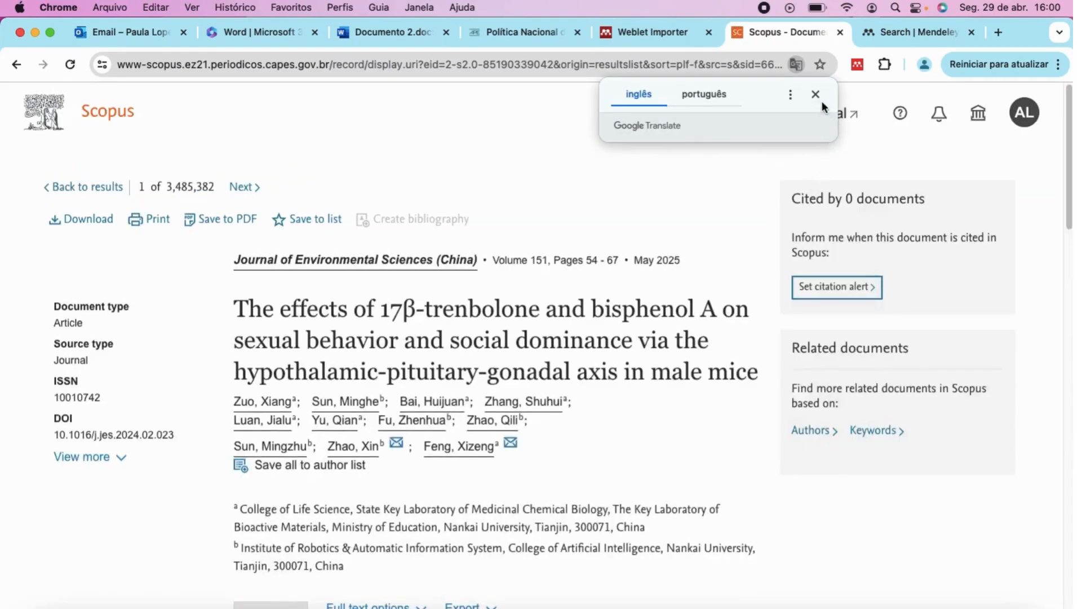
pyautogui.click(816, 94)
pyautogui.scroll(-5, 501, 456)
pyautogui.scroll(-3, 500, 455)
pyautogui.scroll(2, 508, 394)
pyautogui.click(476, 322)
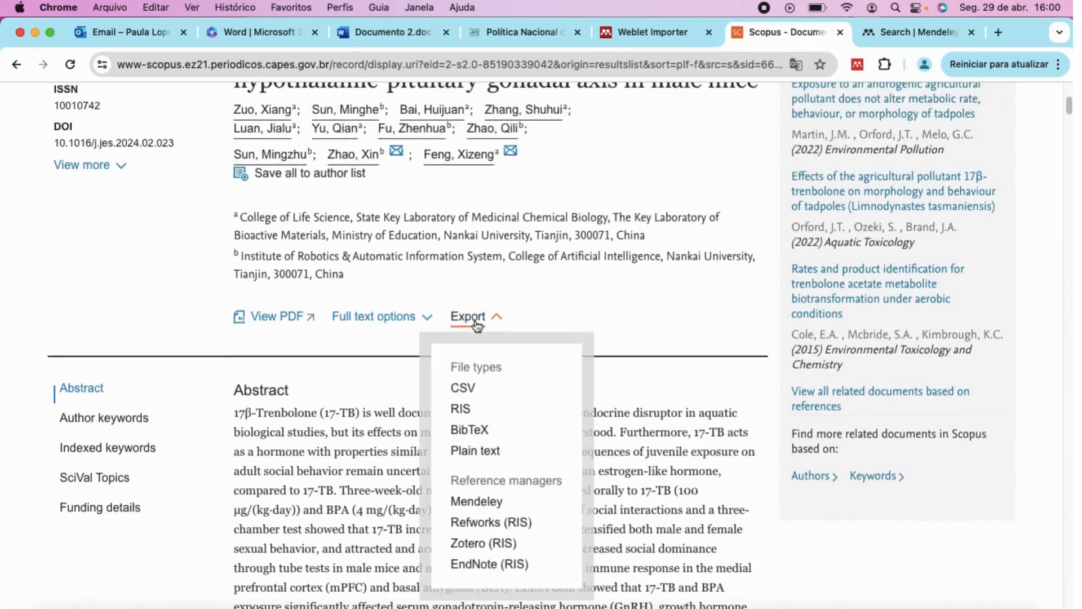
pyautogui.click(468, 503)
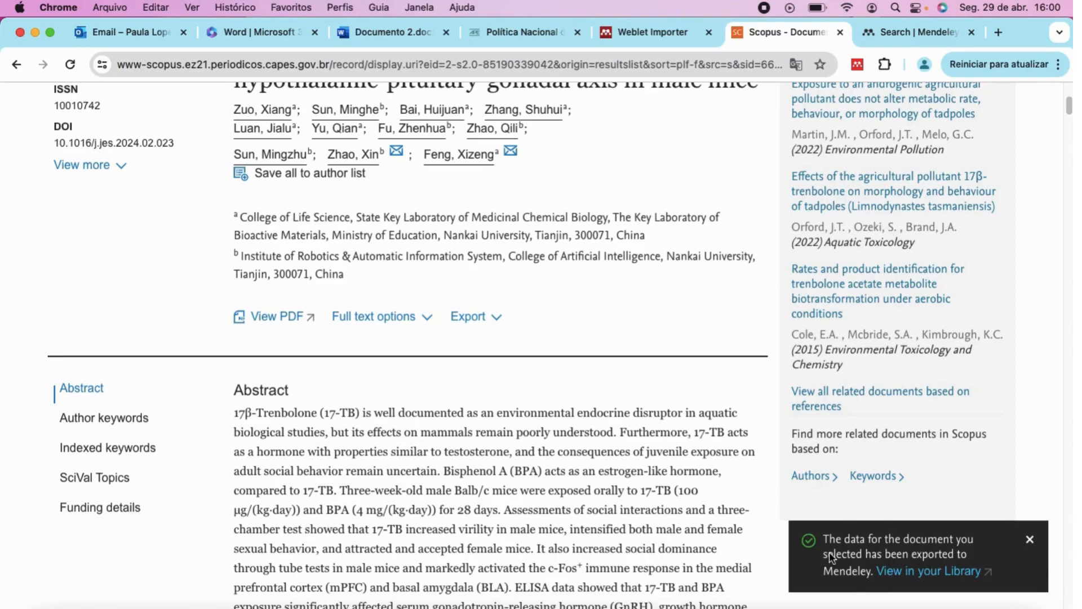
pyautogui.scroll(5, 592, 342)
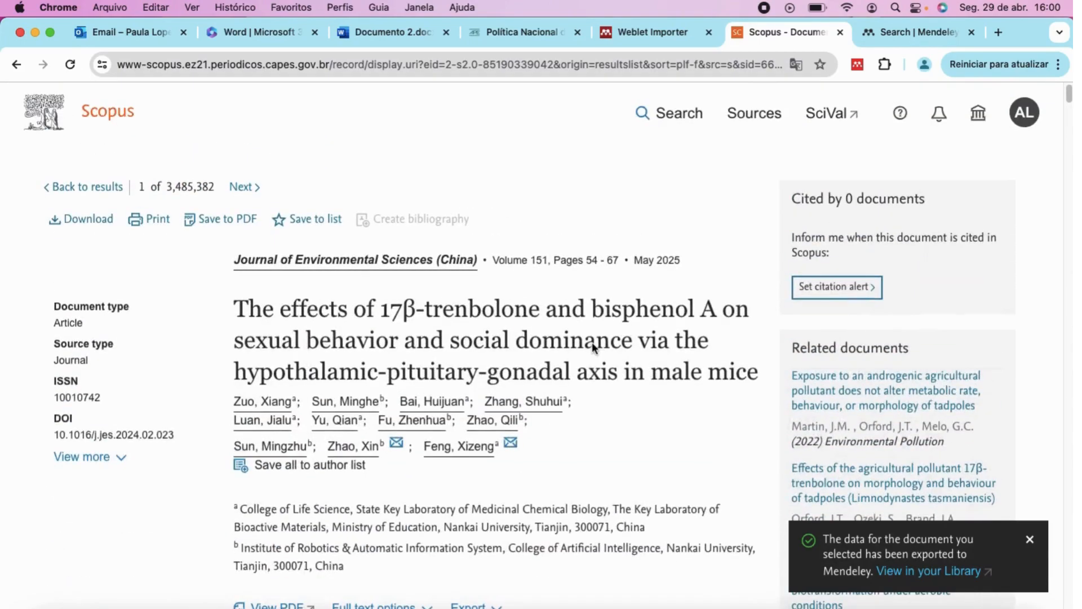
pyautogui.scroll(-3, 570, 442)
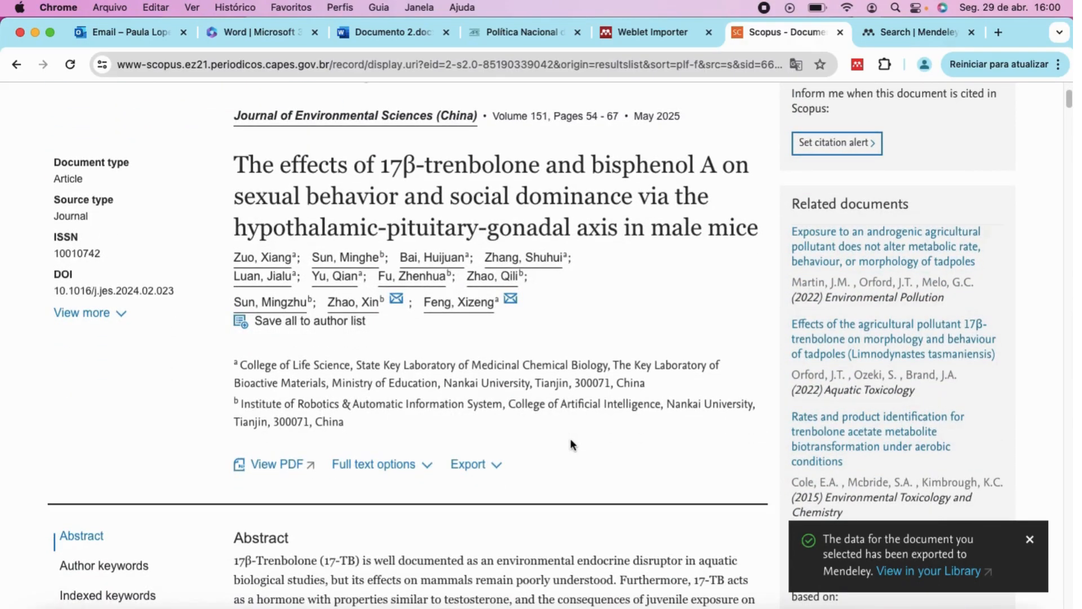
pyautogui.scroll(2, 571, 444)
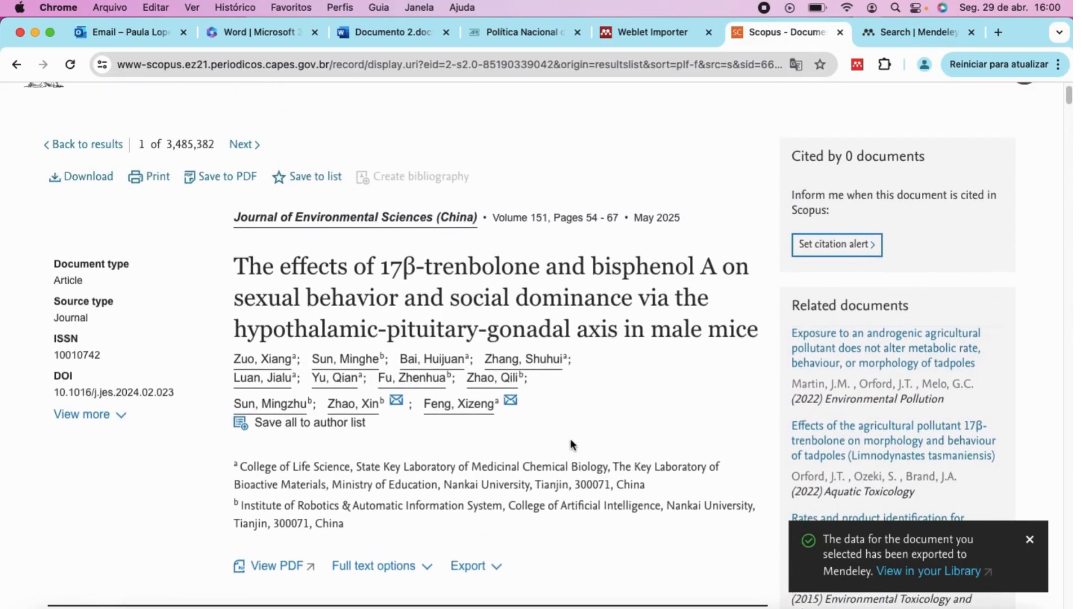
pyautogui.scroll(-1, 570, 439)
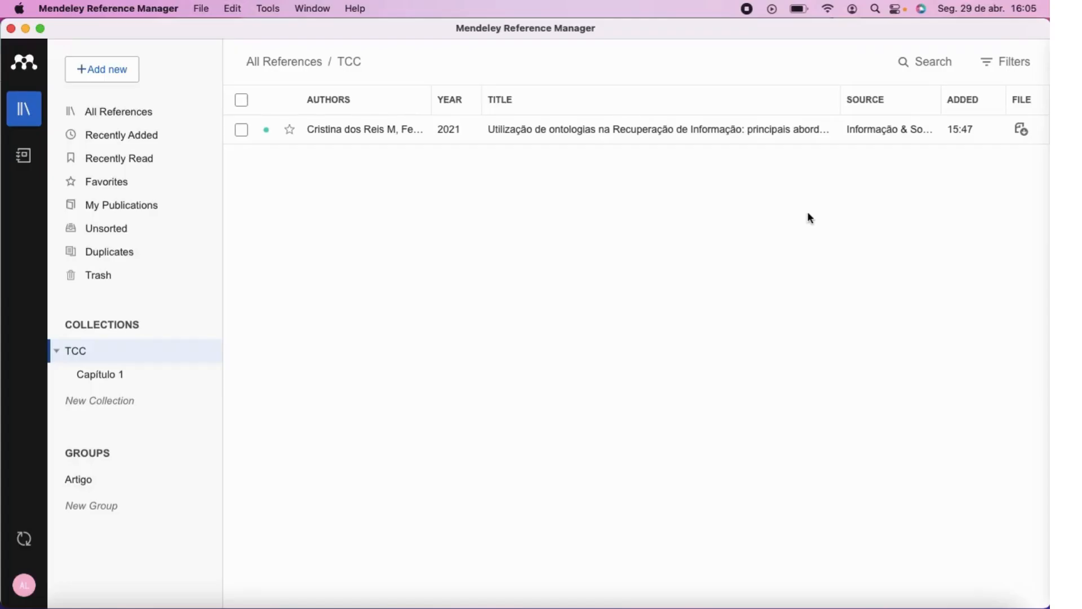
# Show All References, listing six items topped by the 2025 trenbolone and bisphenol A article.
pyautogui.click(120, 116)
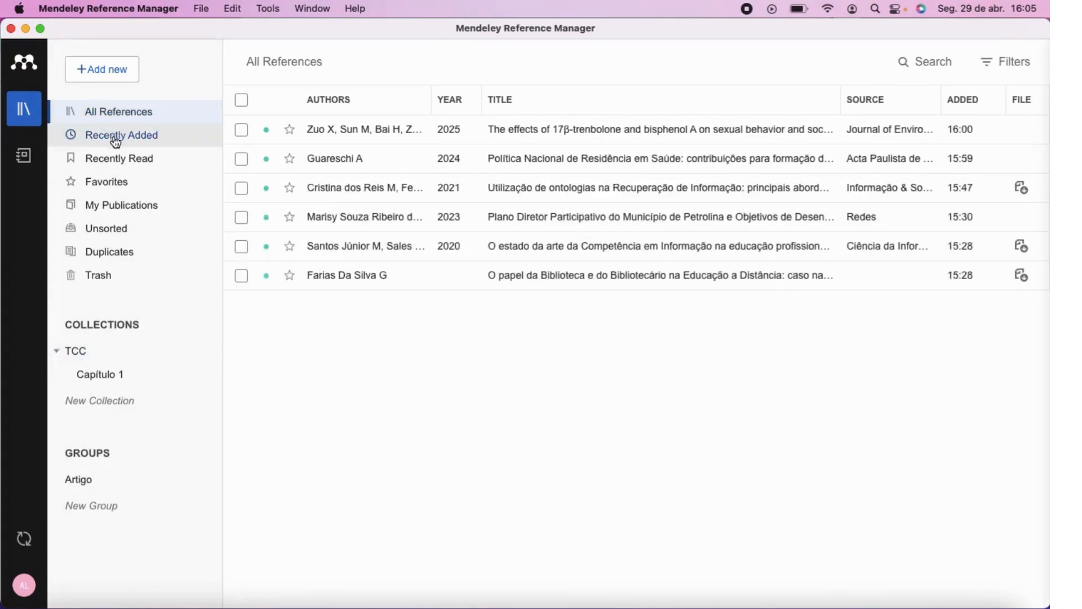
pyautogui.click(124, 111)
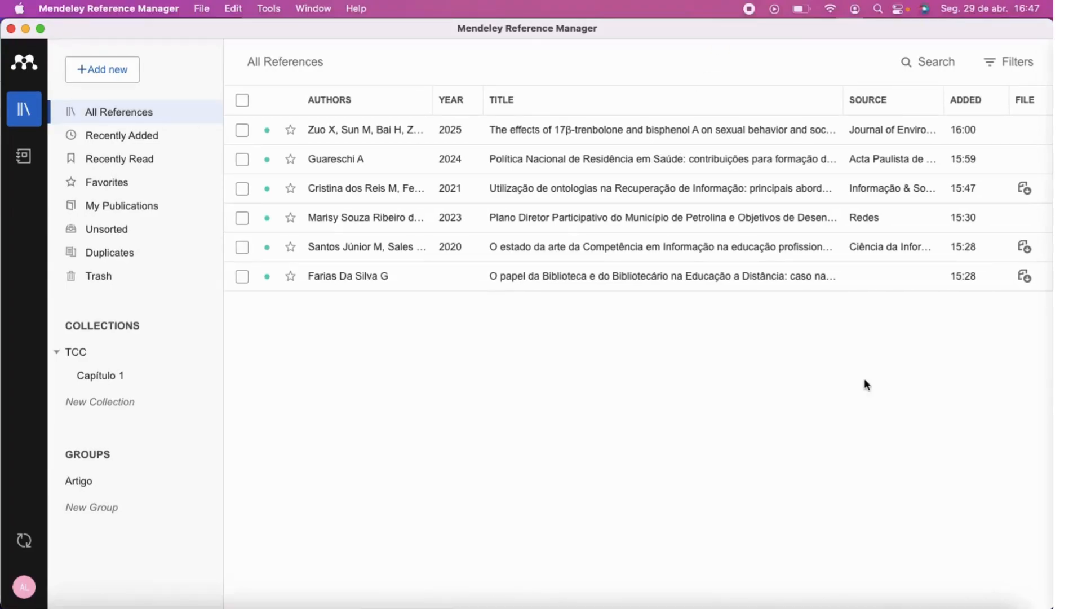
# Select the 2024 health residency policy reference and copy it as an APA 7th formatted citation.
pyautogui.click(242, 161)
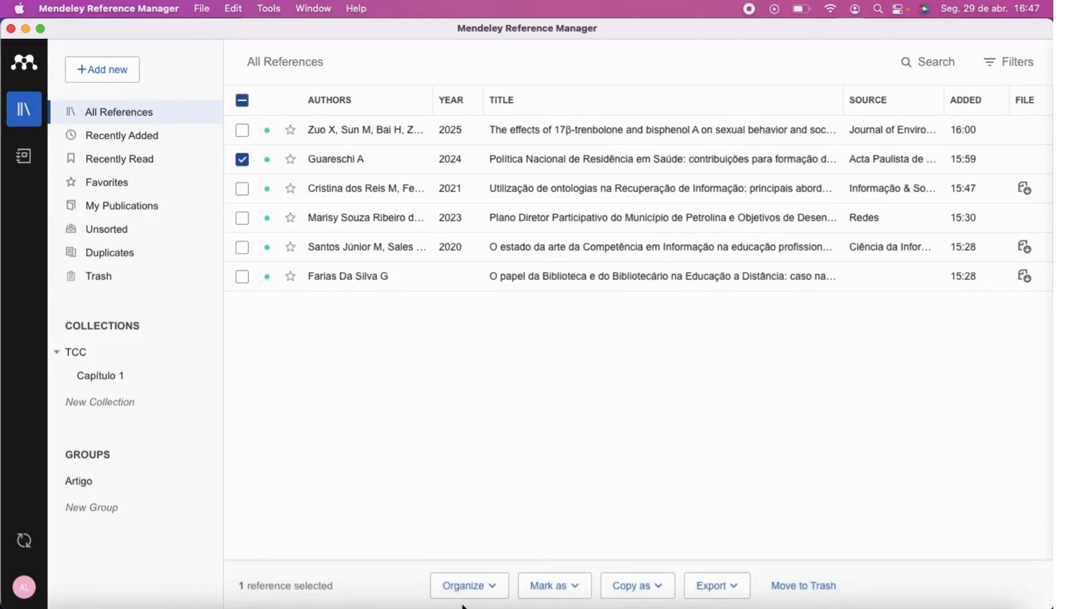
pyautogui.click(491, 590)
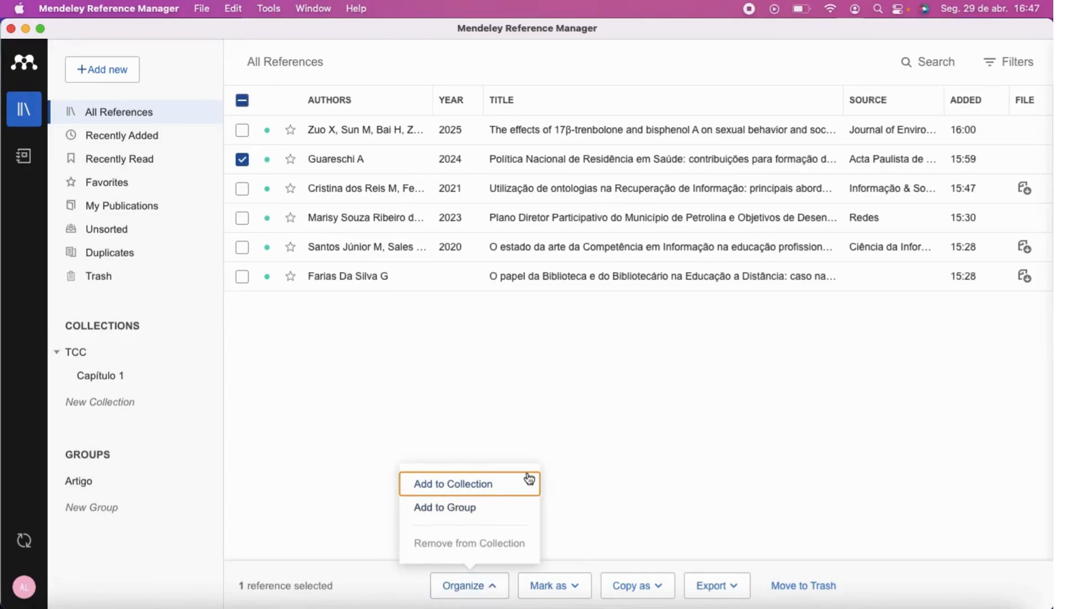
pyautogui.click(572, 589)
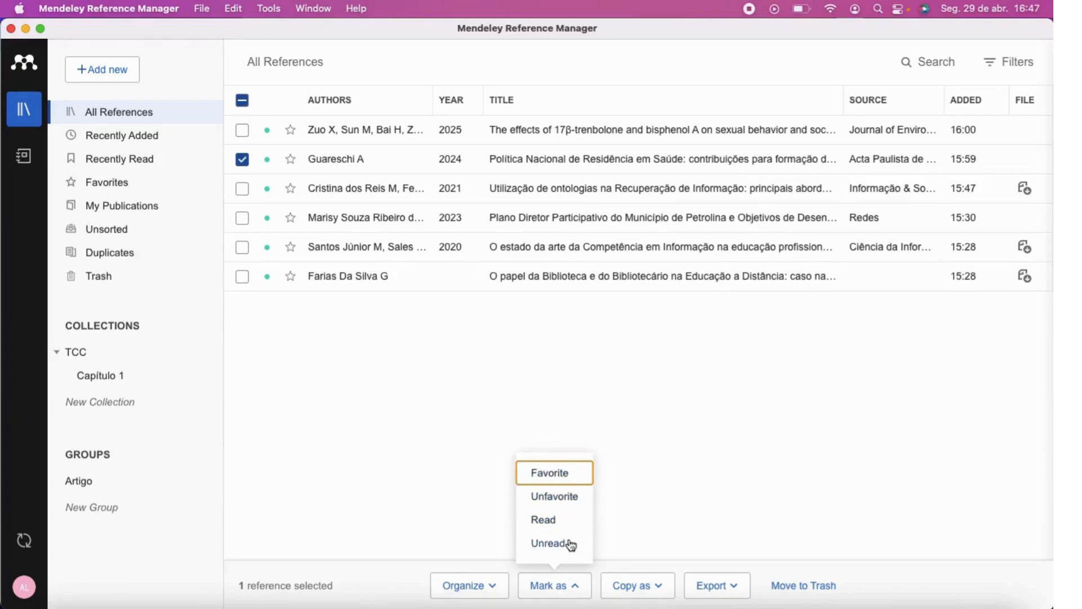
pyautogui.click(661, 590)
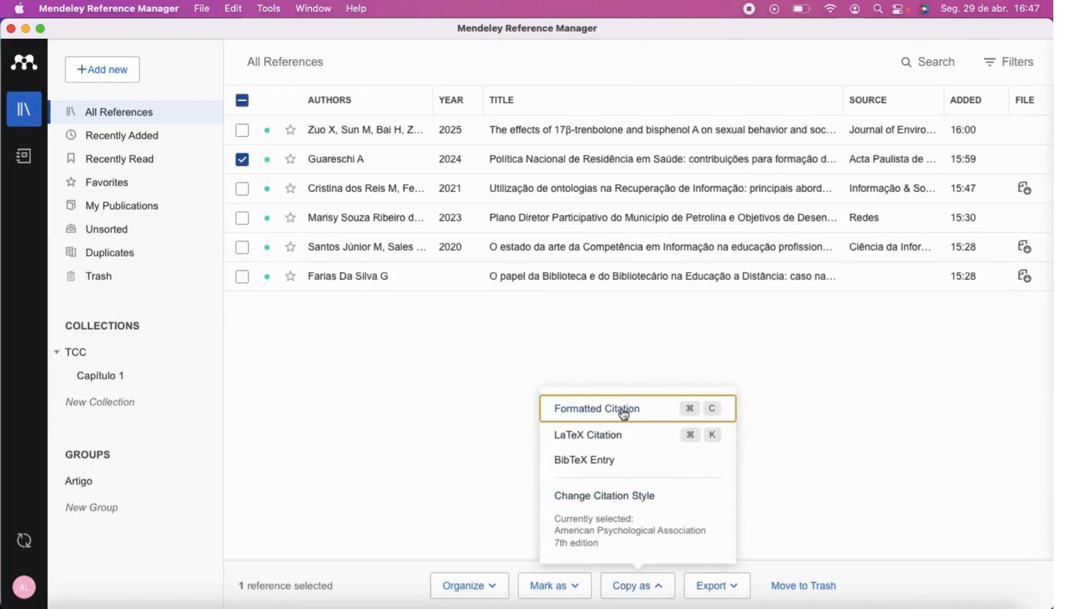
pyautogui.click(620, 413)
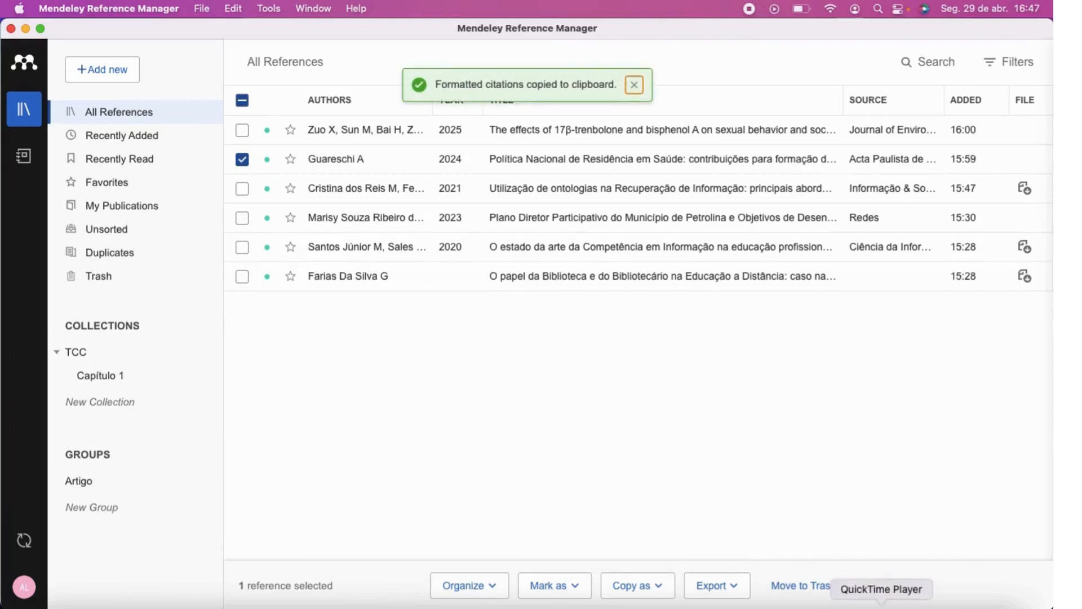
pyautogui.click(815, 599)
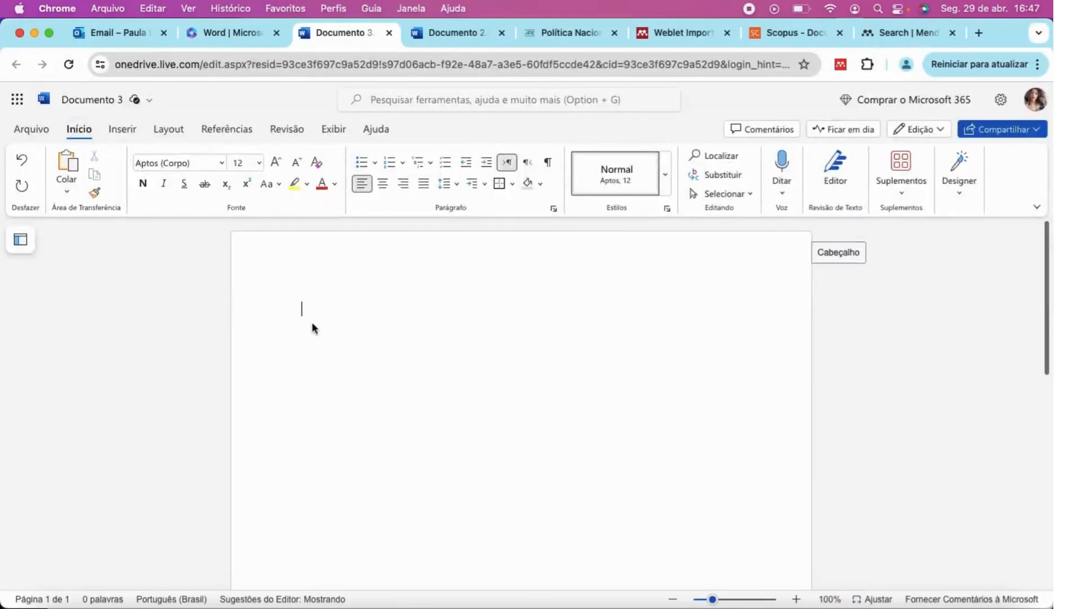
# Paste the 2024 APA citation into Documento 3 and select the pasted text.
pyautogui.press('super+v')
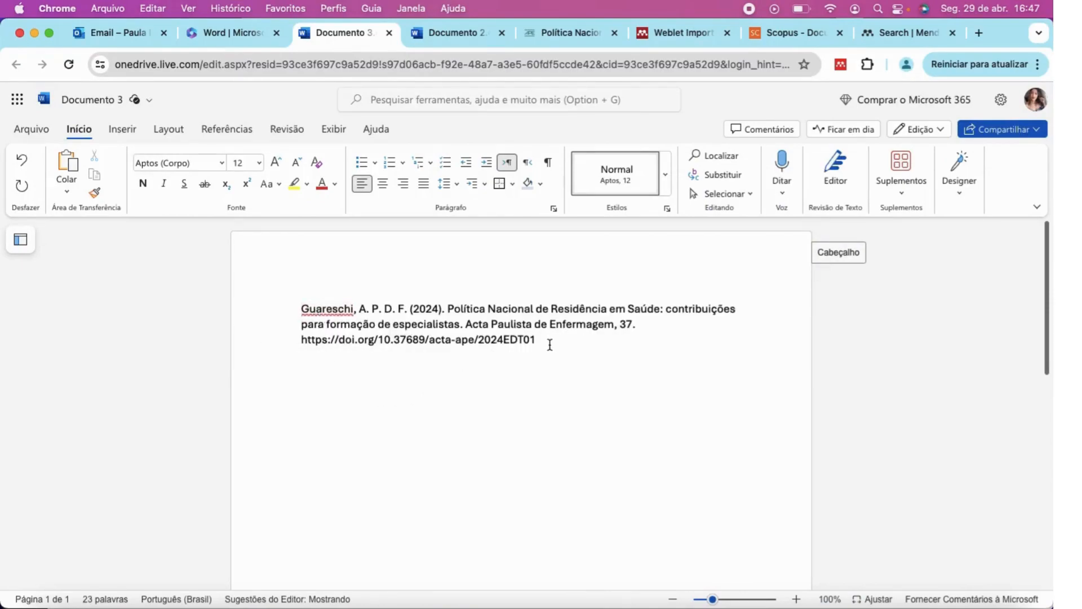
pyautogui.moveTo(547, 342); pyautogui.dragTo(287, 307)
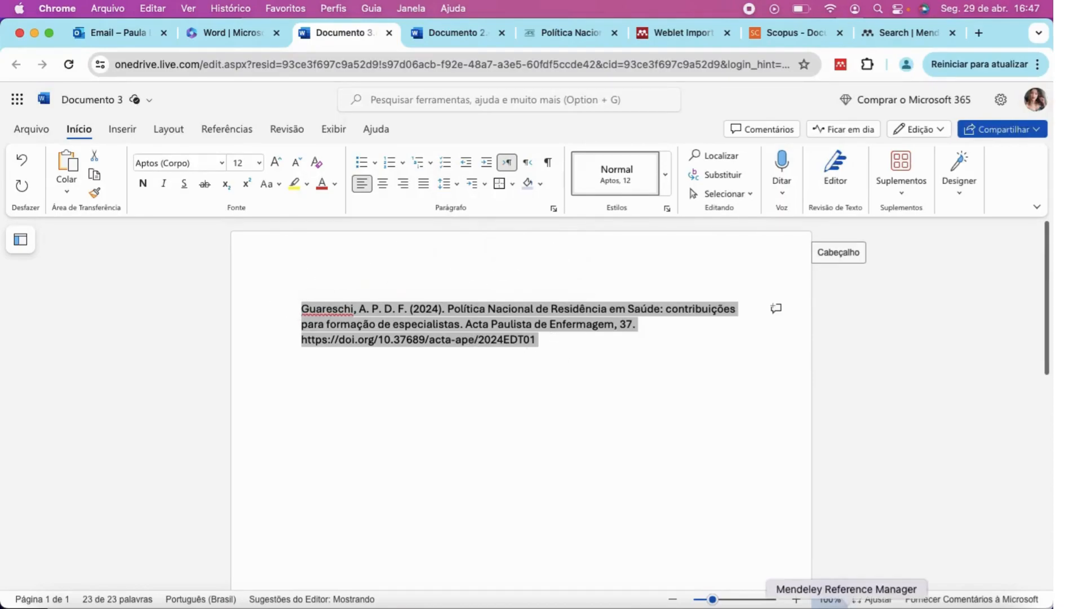
pyautogui.click(847, 605)
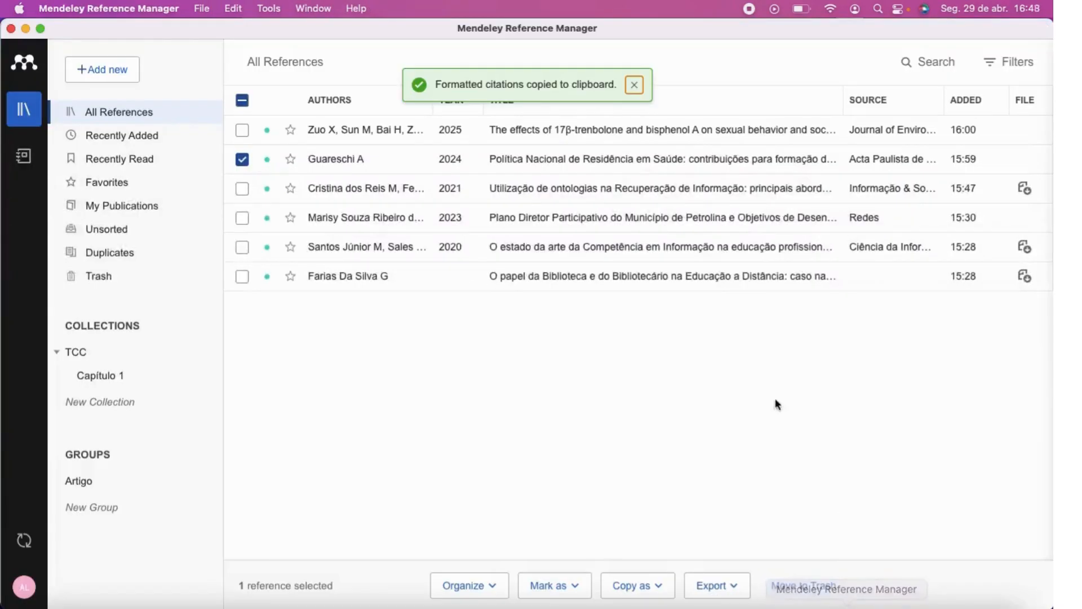
# Close the Export format list, deselect the 2024 health residency reference and dismiss the citation-copied notice.
pyautogui.click(733, 586)
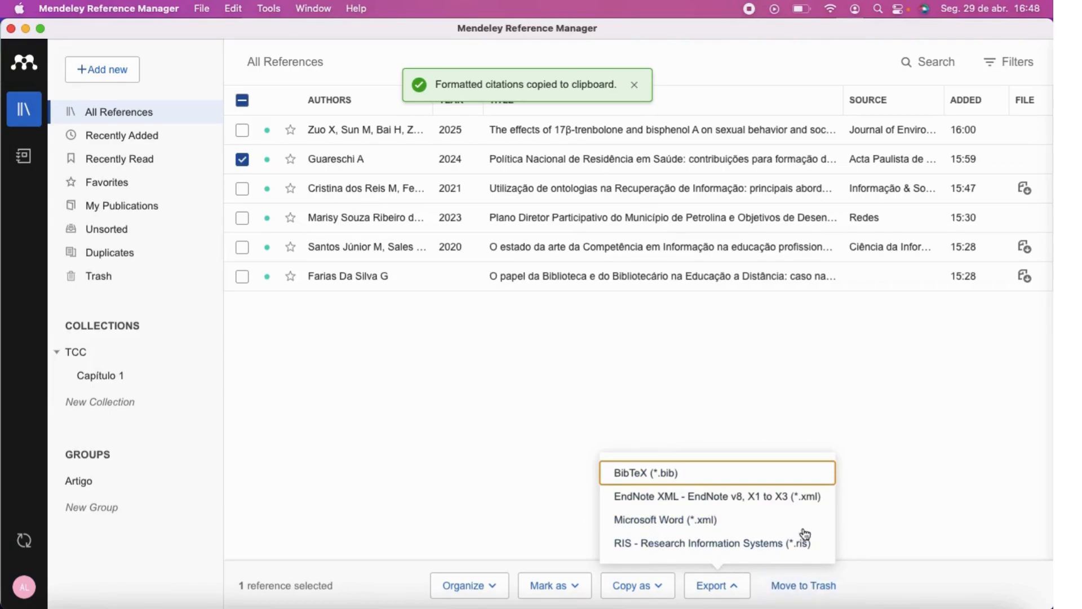
pyautogui.click(574, 406)
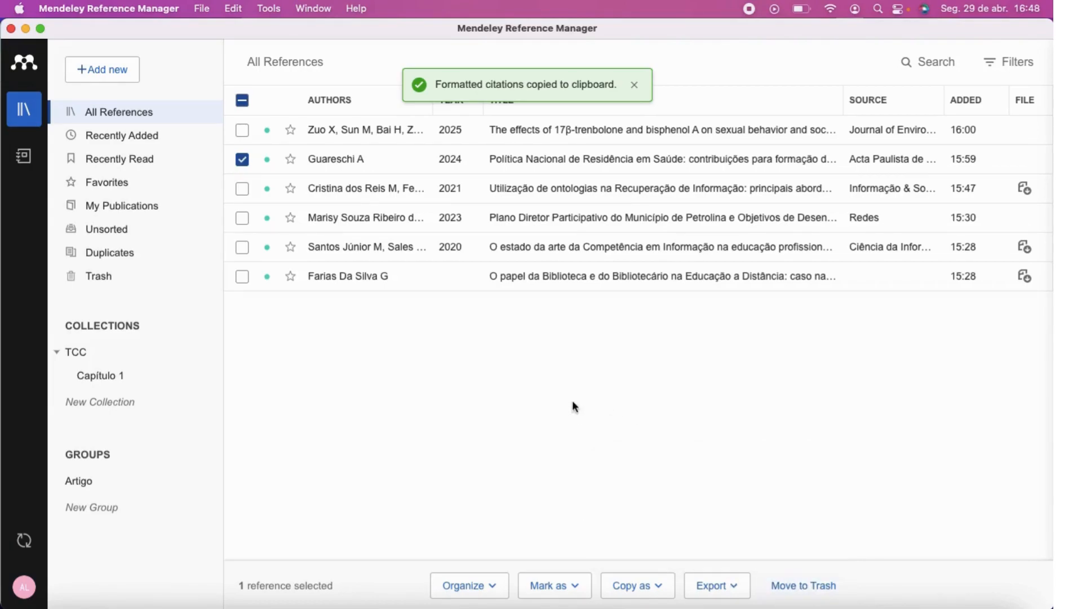
pyautogui.click(243, 162)
pyautogui.click(636, 84)
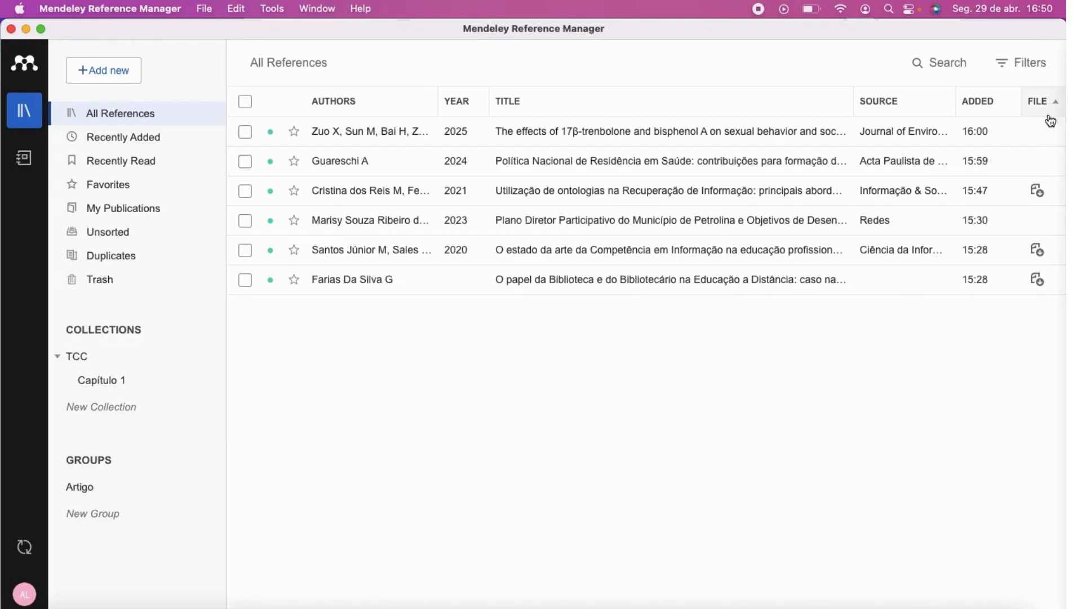
pyautogui.click(828, 165)
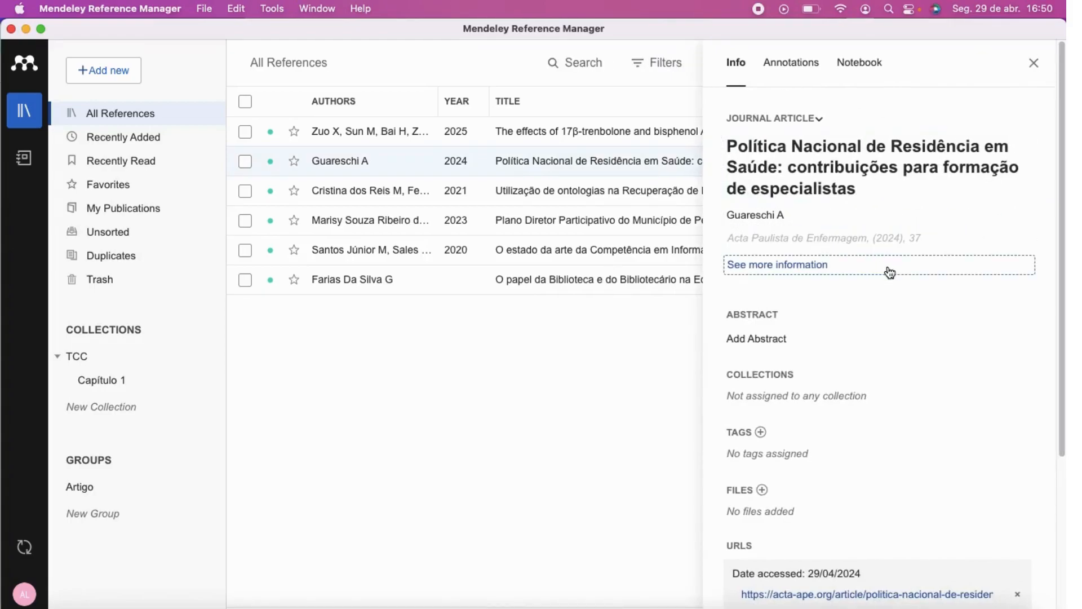
pyautogui.scroll(-1, 890, 274)
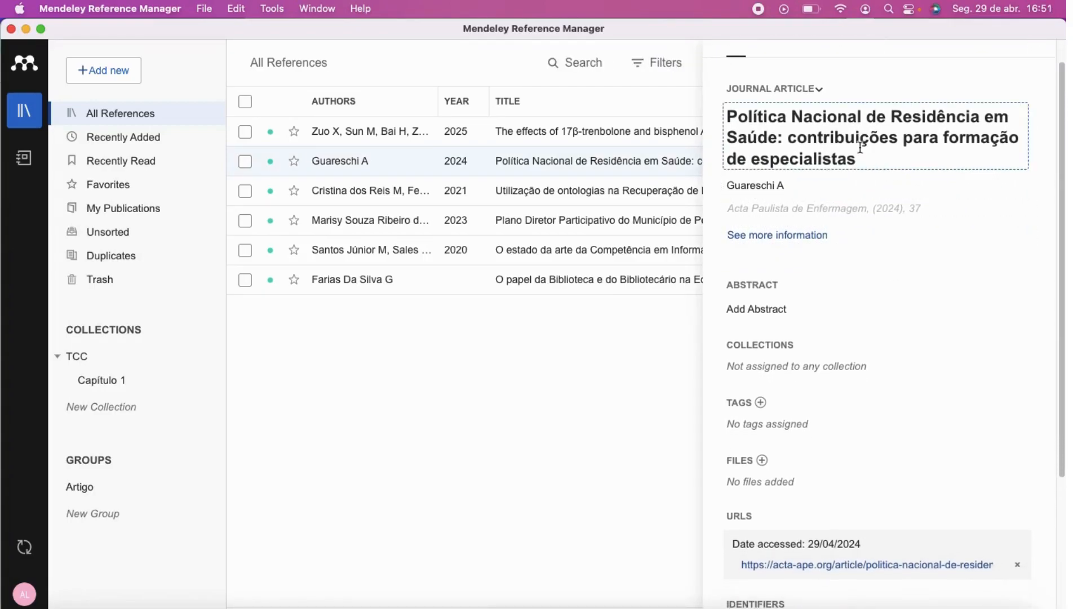
pyautogui.scroll(-2, 878, 319)
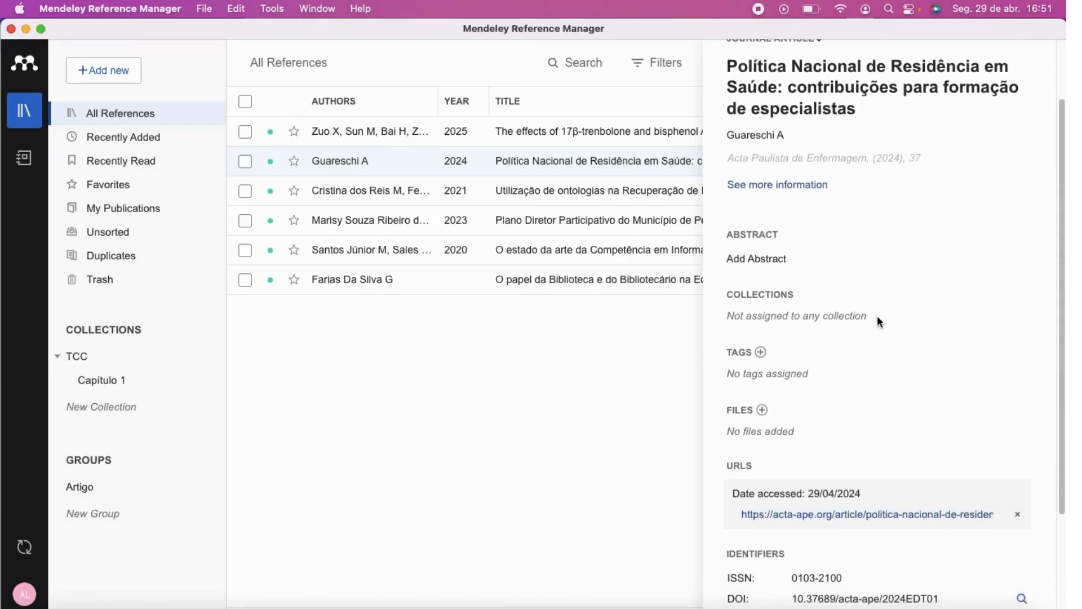
pyautogui.scroll(-1, 877, 315)
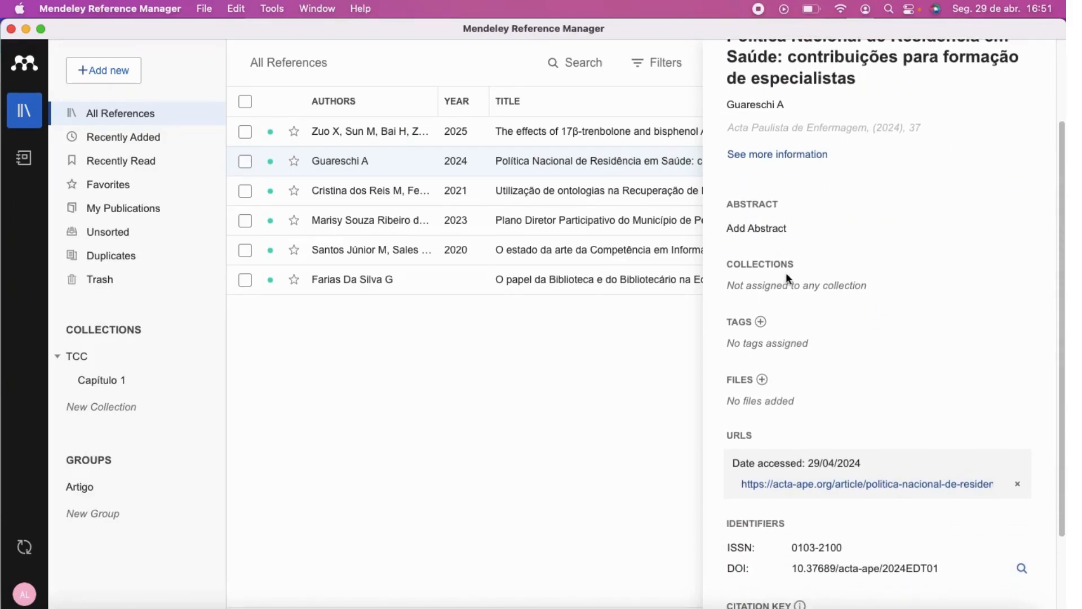
pyautogui.scroll(-2, 865, 298)
pyautogui.scroll(-1, 751, 332)
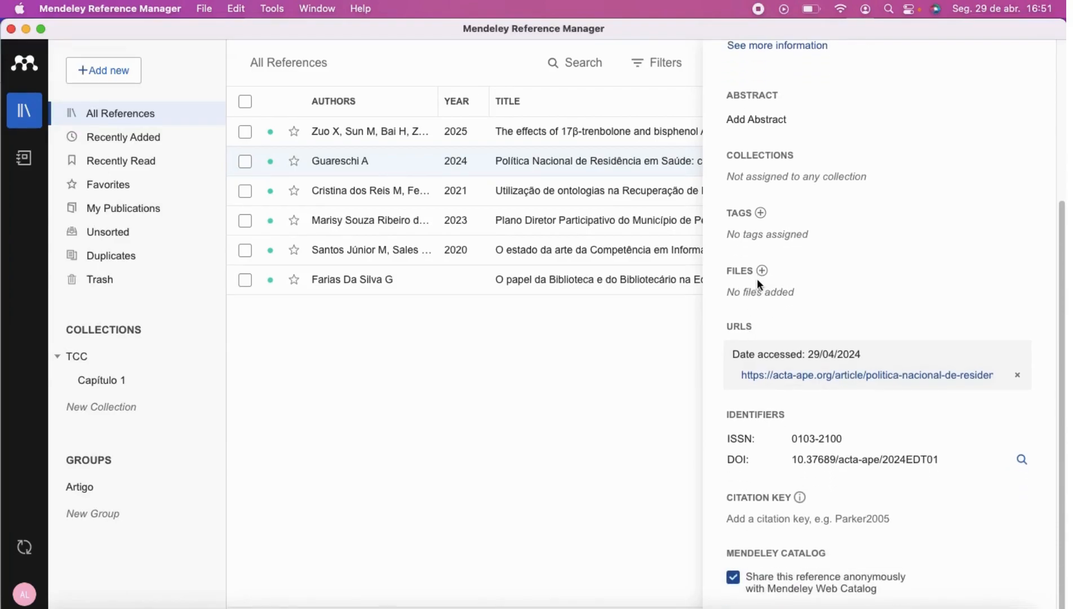
pyautogui.click(741, 274)
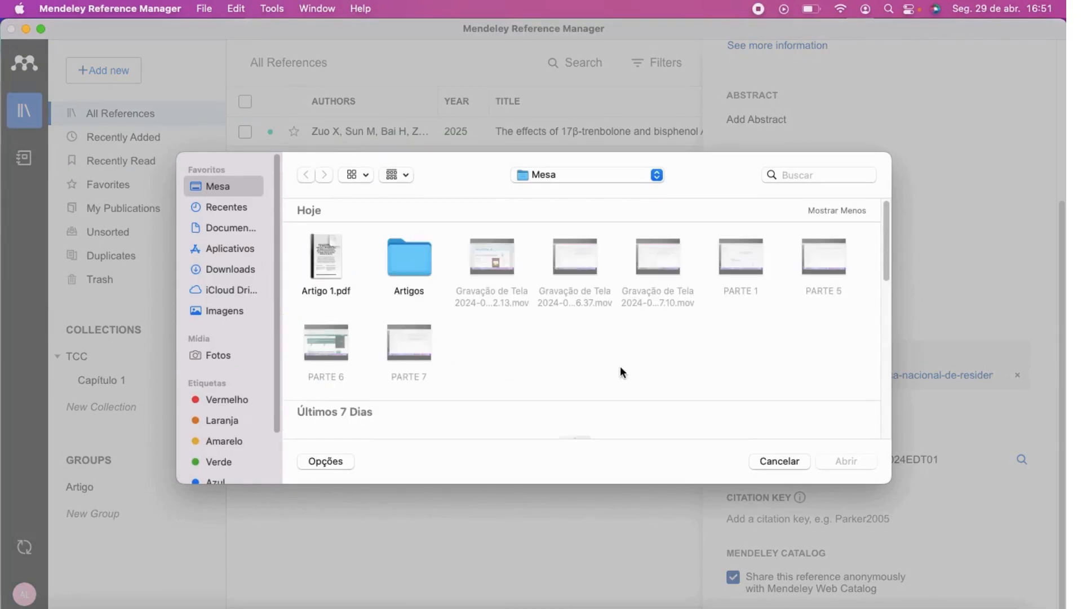
pyautogui.click(771, 462)
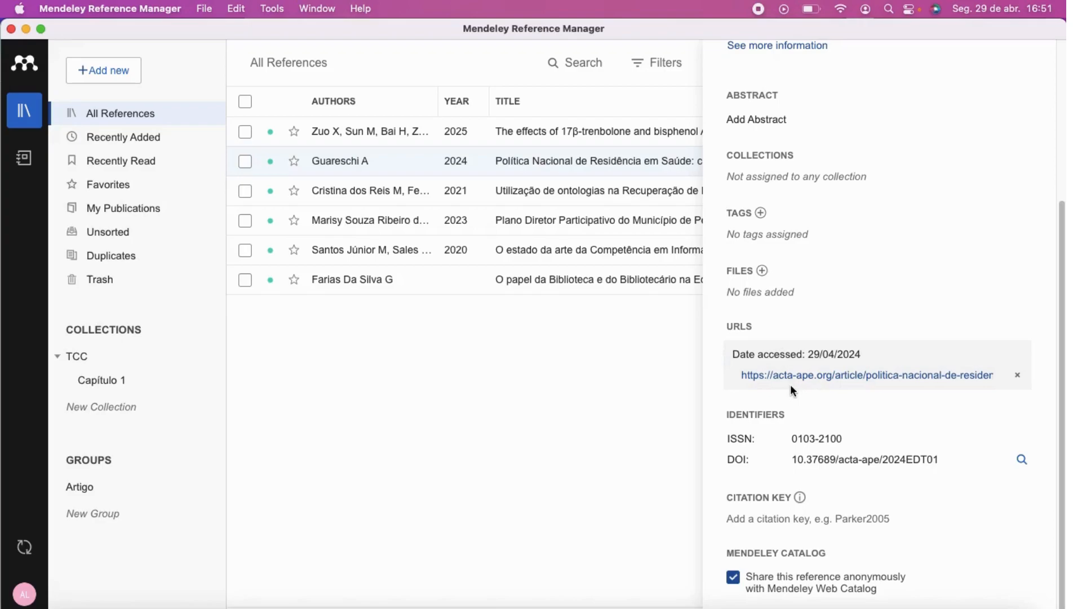
pyautogui.scroll(5, 851, 310)
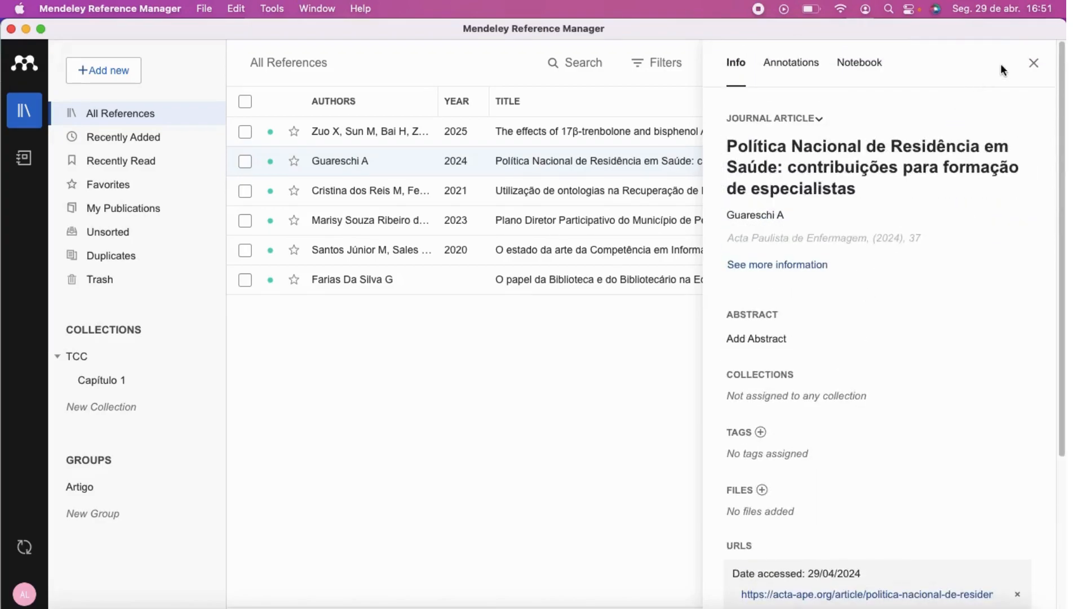
pyautogui.click(1035, 64)
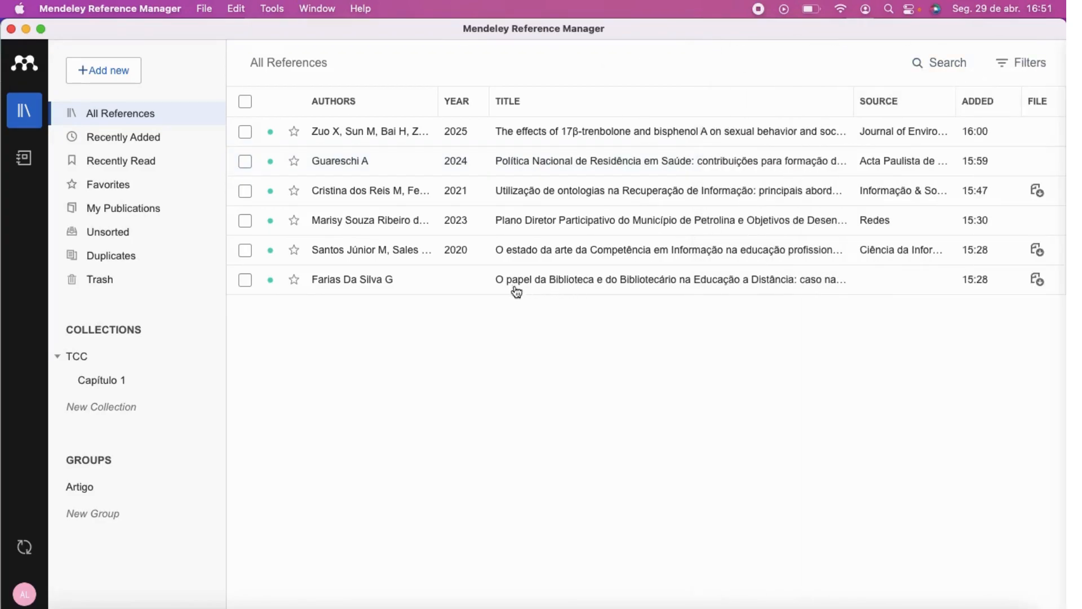
# Confirm 2024 as the publication year of the distance-education library report.
pyautogui.click(483, 283)
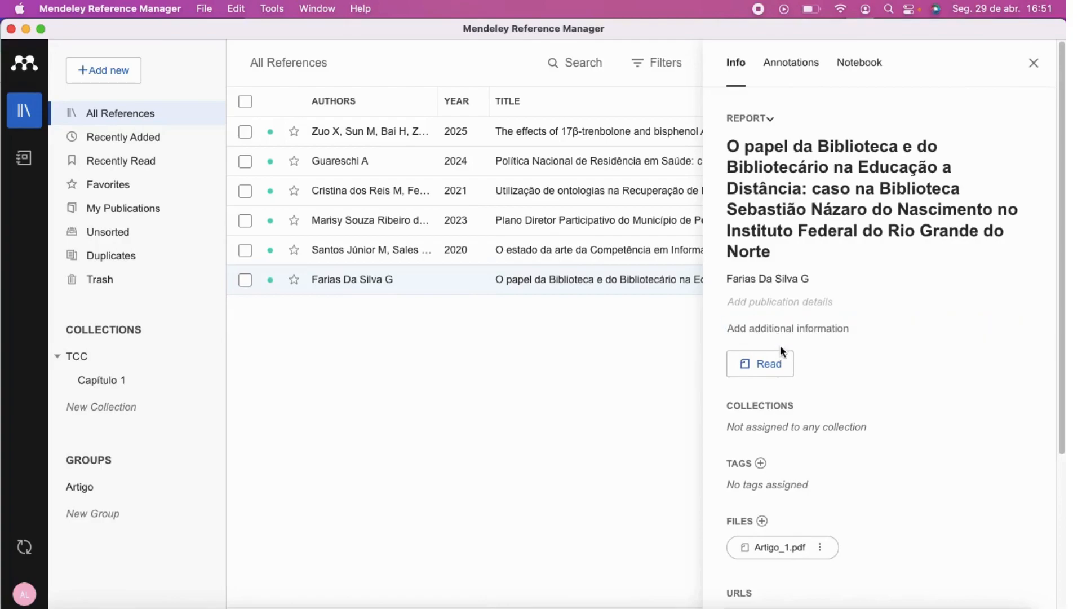
pyautogui.click(751, 303)
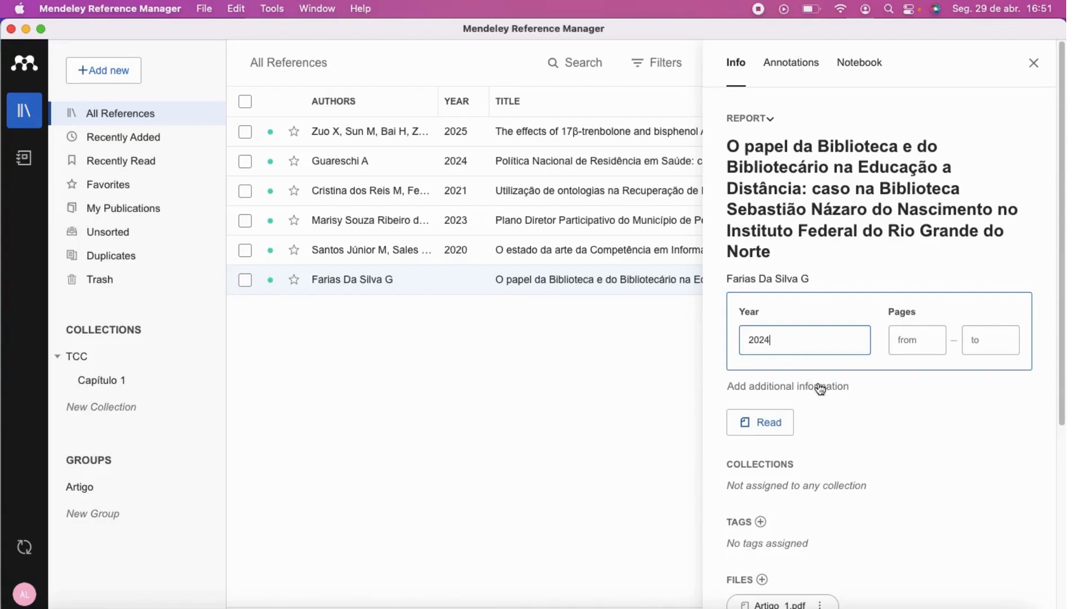
pyautogui.click(864, 408)
# Open the report's PDF in the reader.
pyautogui.scroll(-5, 865, 403)
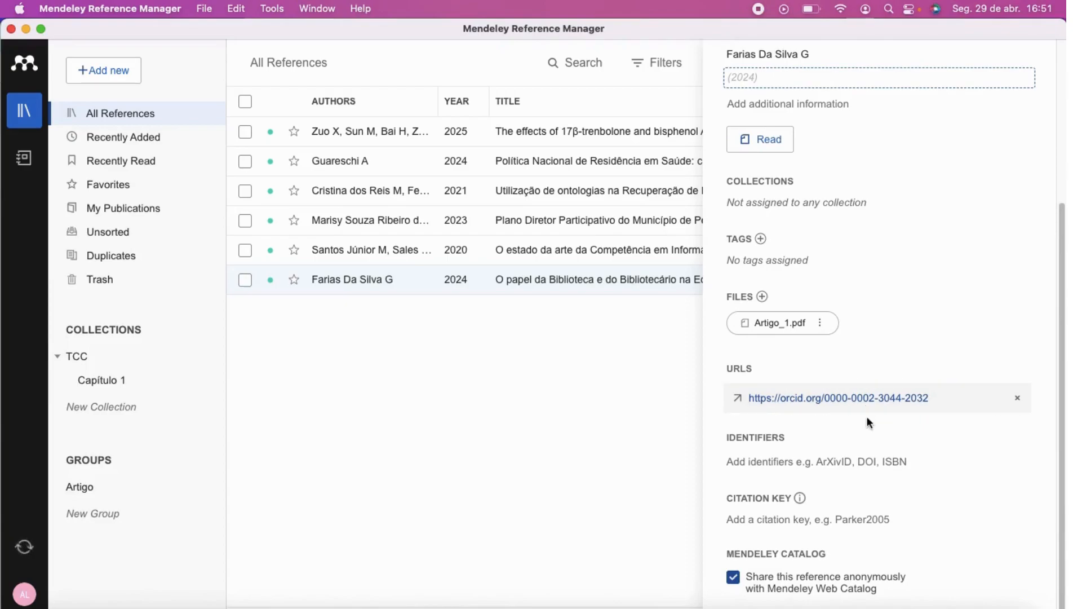
pyautogui.scroll(5, 823, 262)
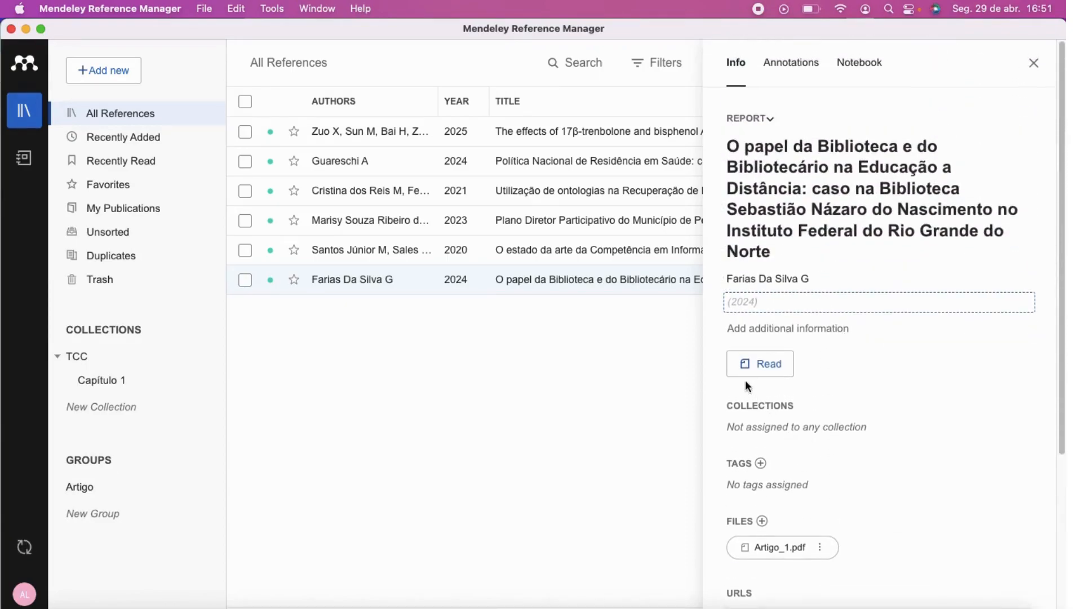
pyautogui.click(755, 369)
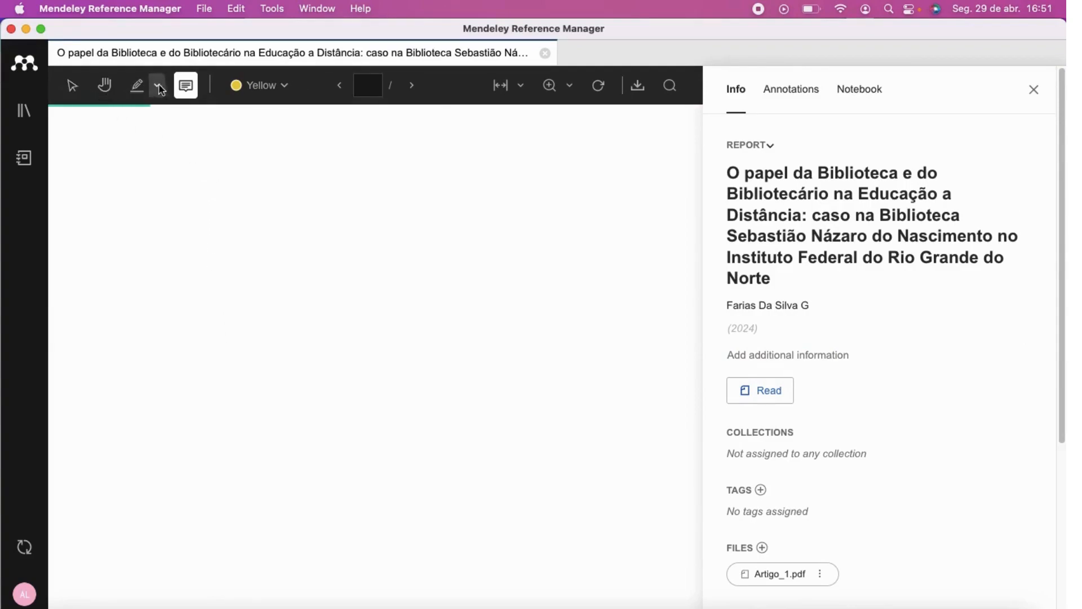
# Look through the highlight colours and the Annotations, Notebook and Info tabs, then close the report's PDF.
pyautogui.click(286, 87)
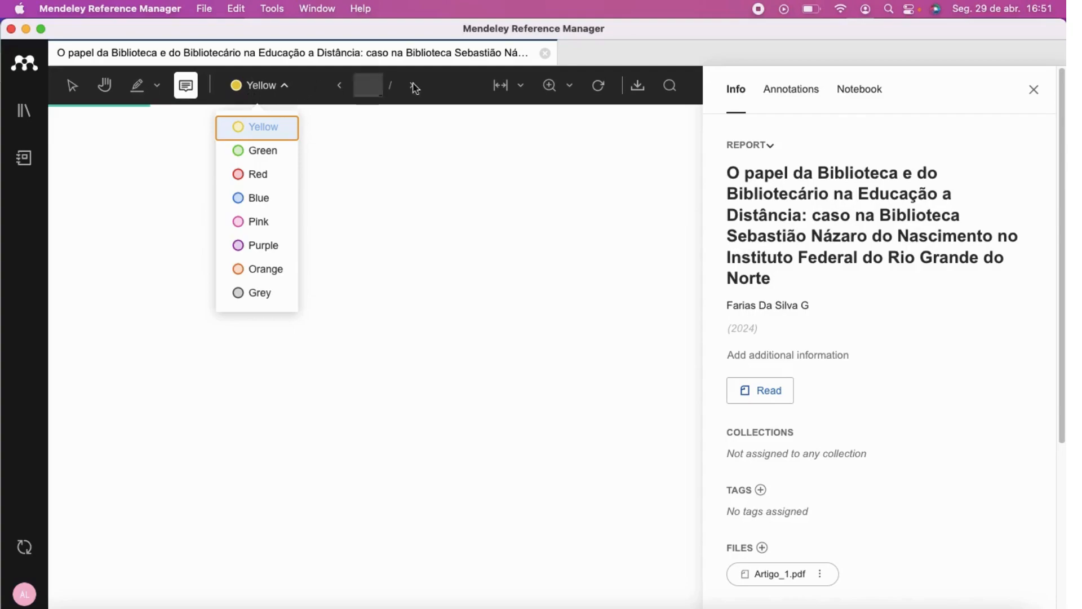
pyautogui.click(794, 93)
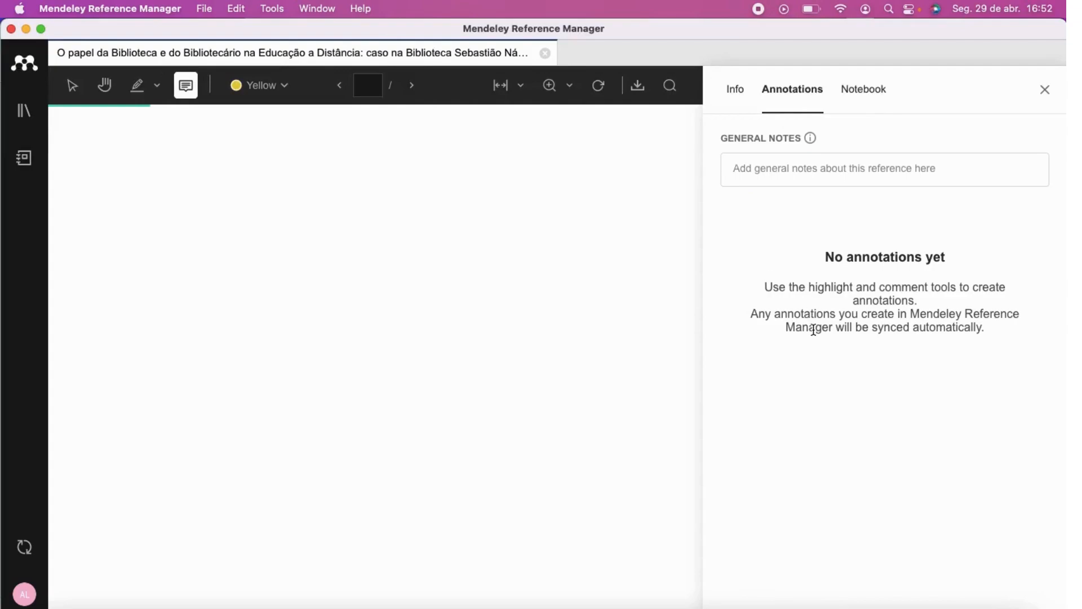
pyautogui.click(864, 88)
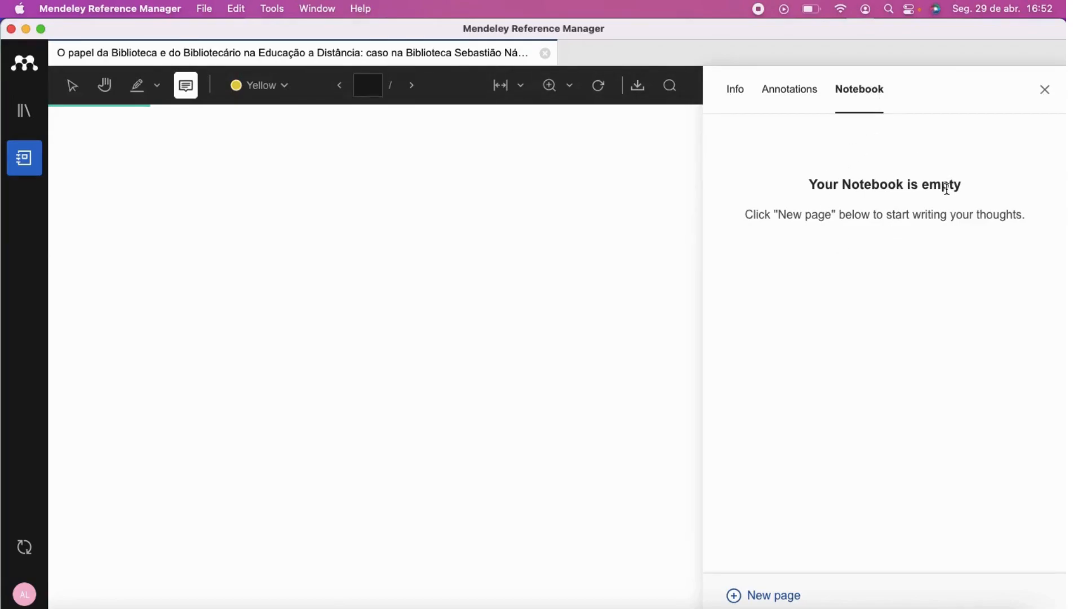
pyautogui.click(810, 90)
pyautogui.click(739, 92)
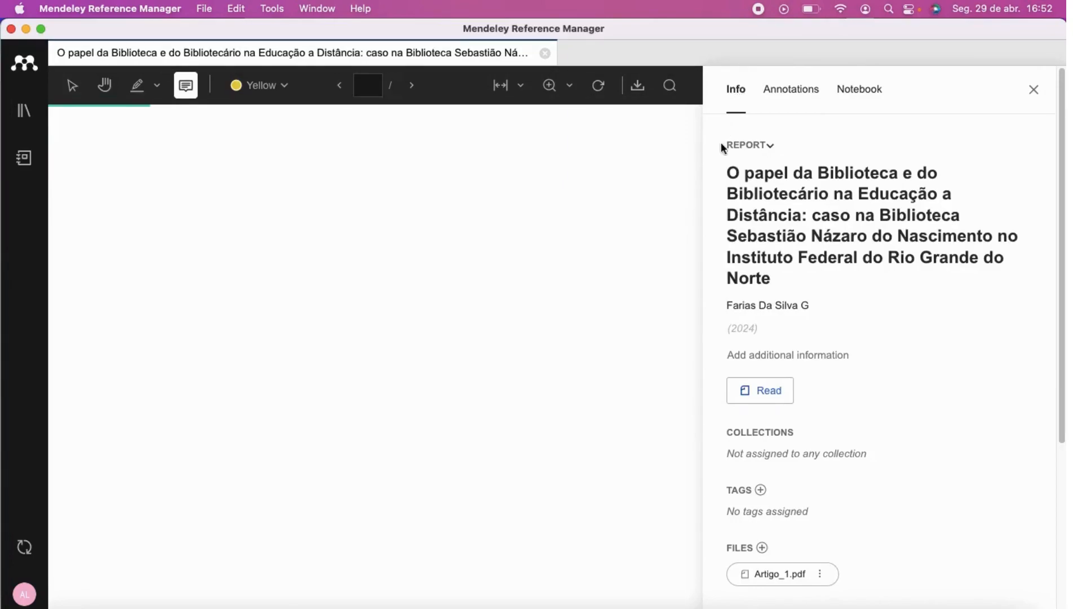
pyautogui.click(1035, 92)
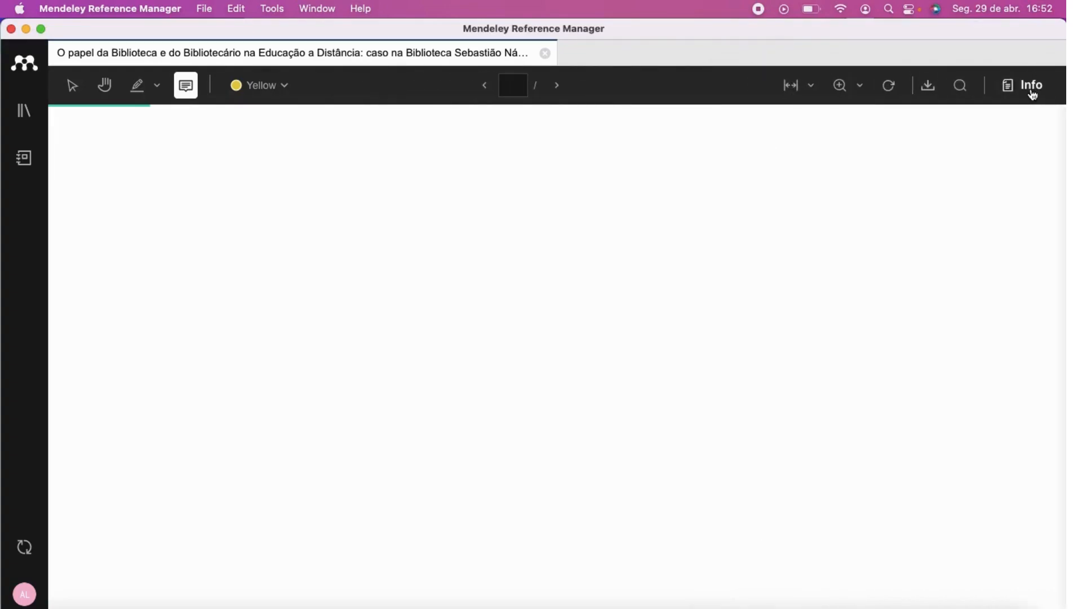
pyautogui.click(546, 54)
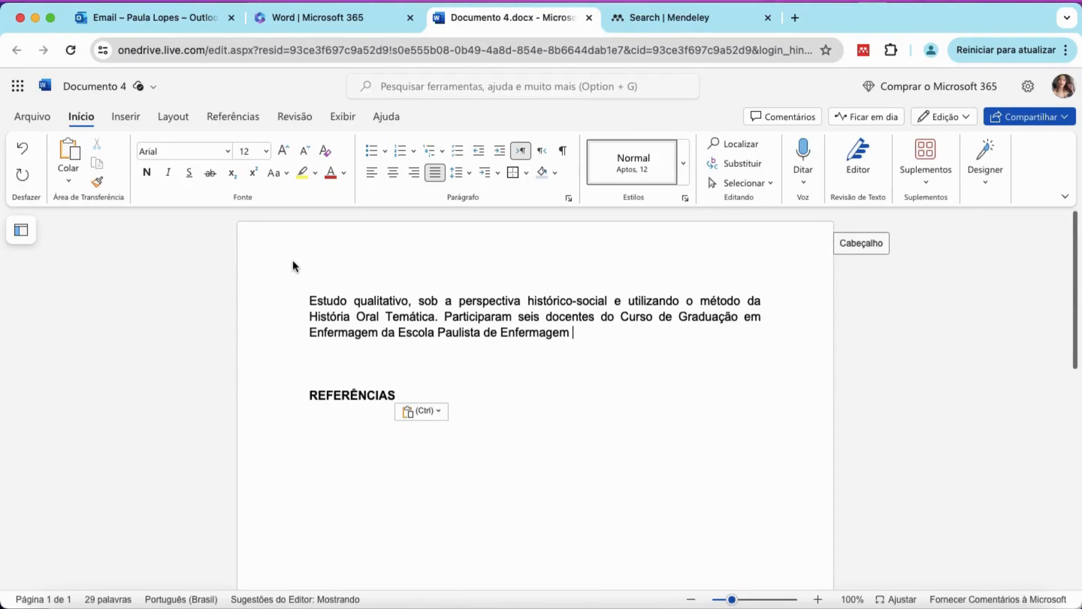
# Open Mendeley Cite from the Referências tab and sign in to Mendeley.
pyautogui.click(233, 117)
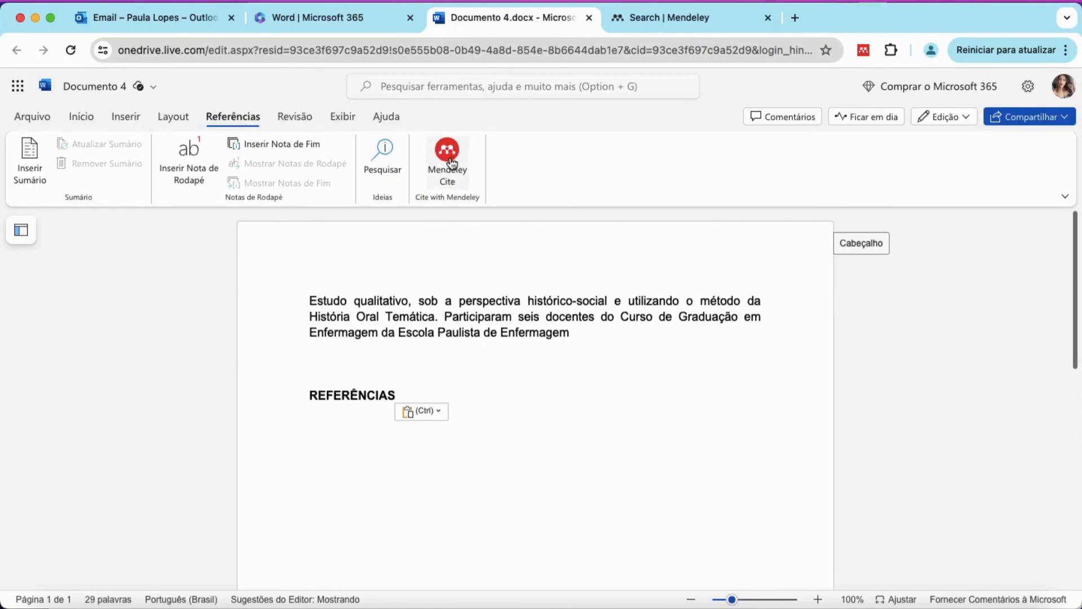
pyautogui.click(448, 153)
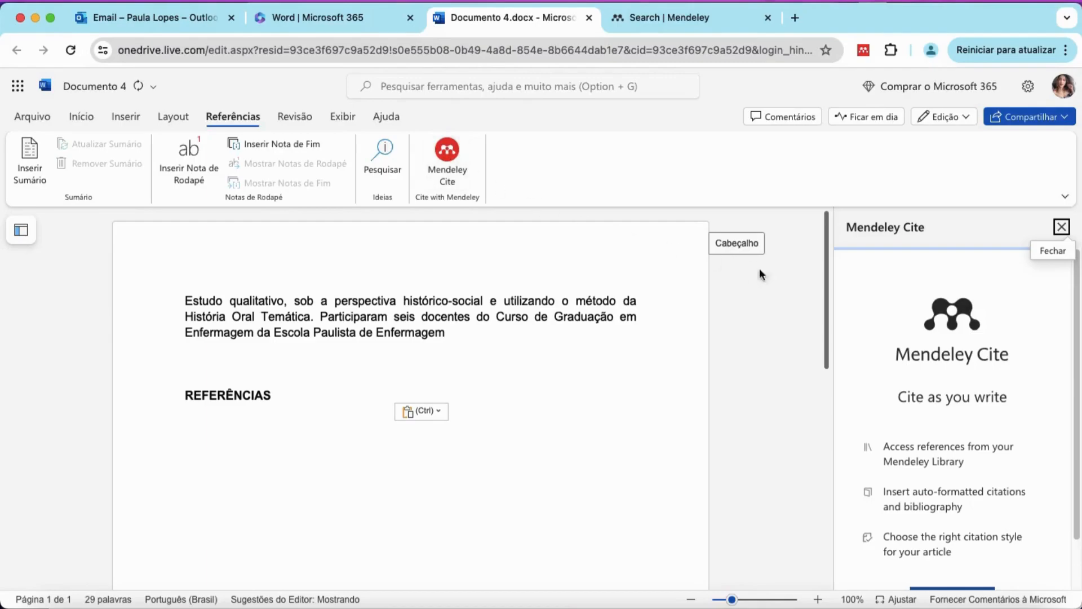
pyautogui.scroll(-2, 962, 409)
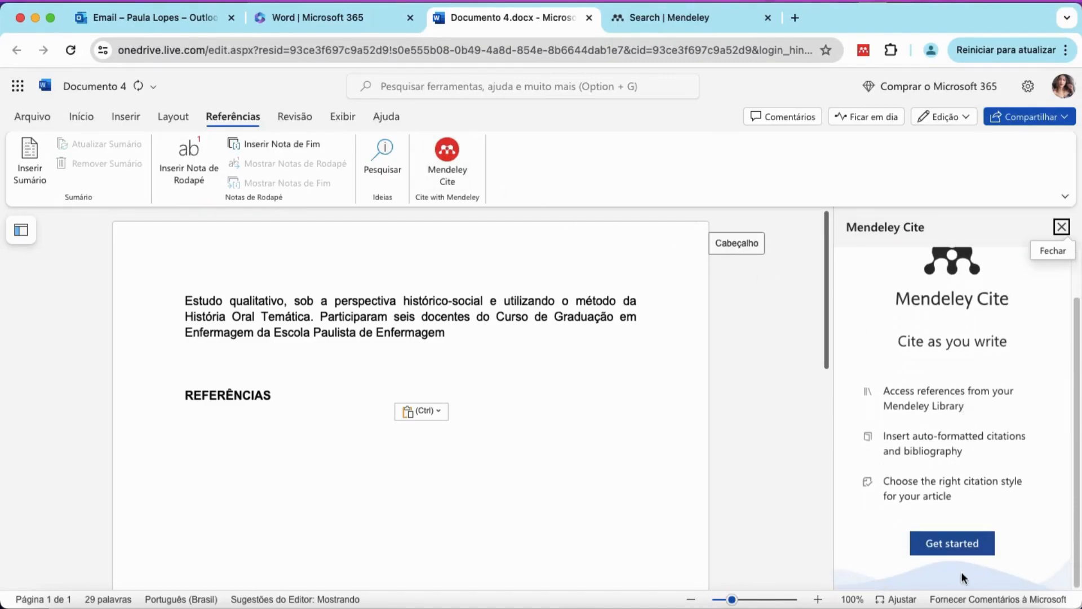
pyautogui.click(953, 549)
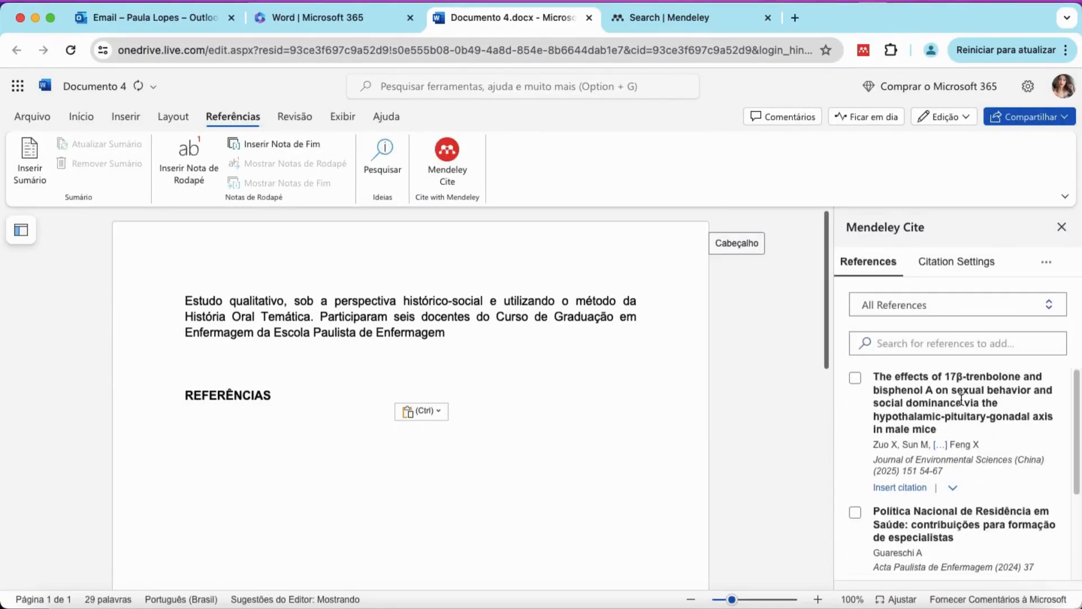
pyautogui.scroll(-2, 960, 409)
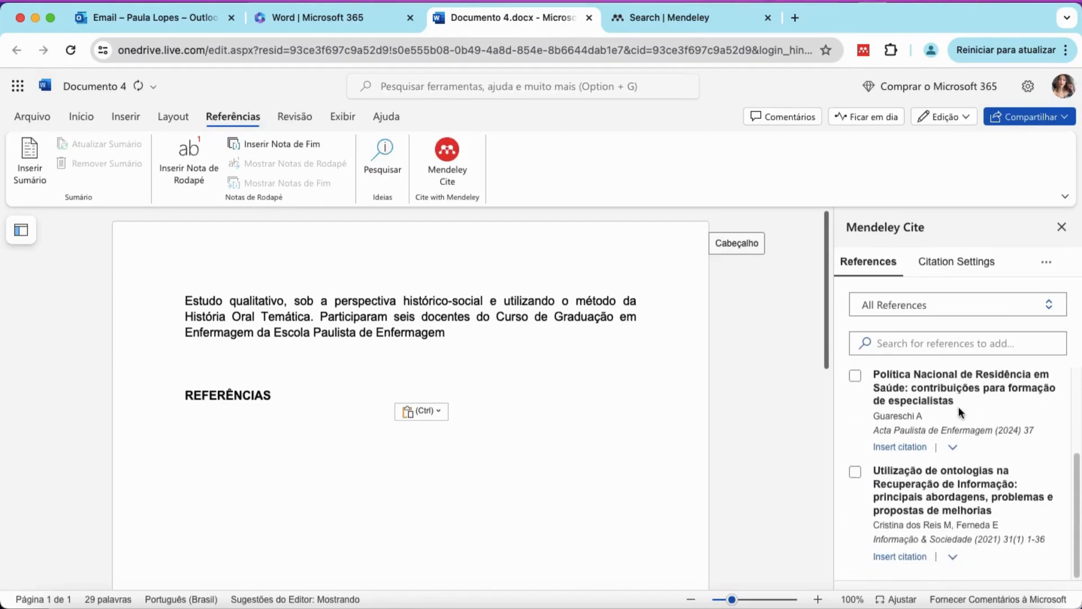
pyautogui.scroll(2, 959, 407)
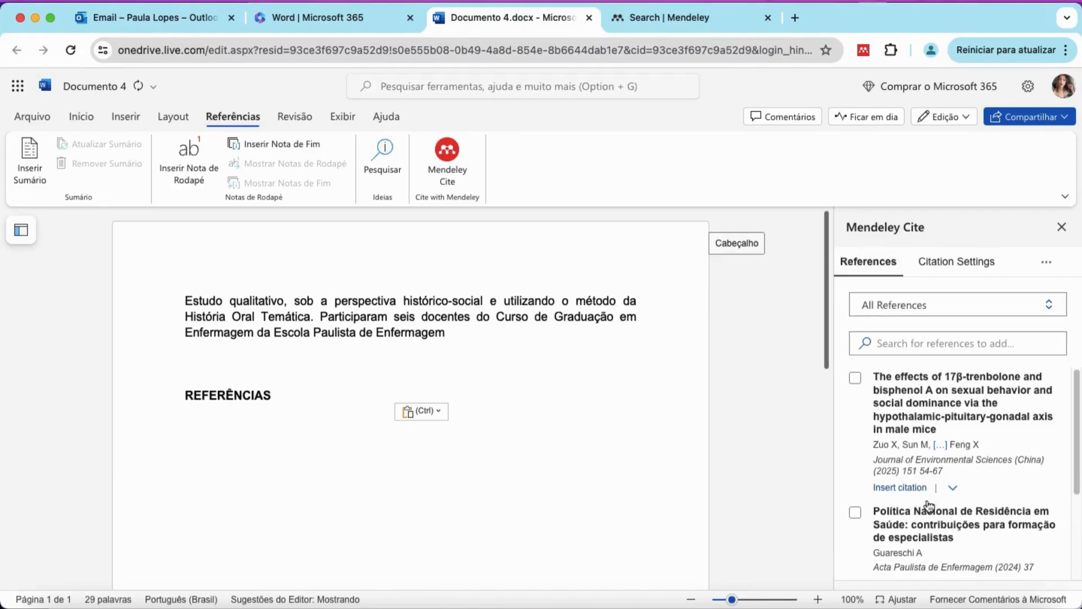
pyautogui.click(956, 263)
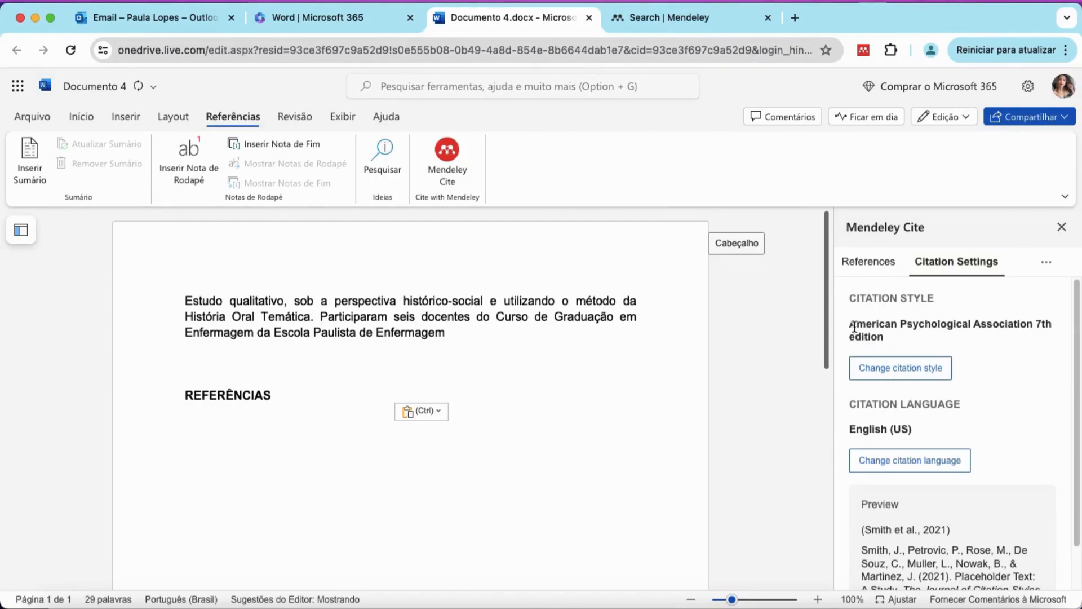
pyautogui.click(890, 370)
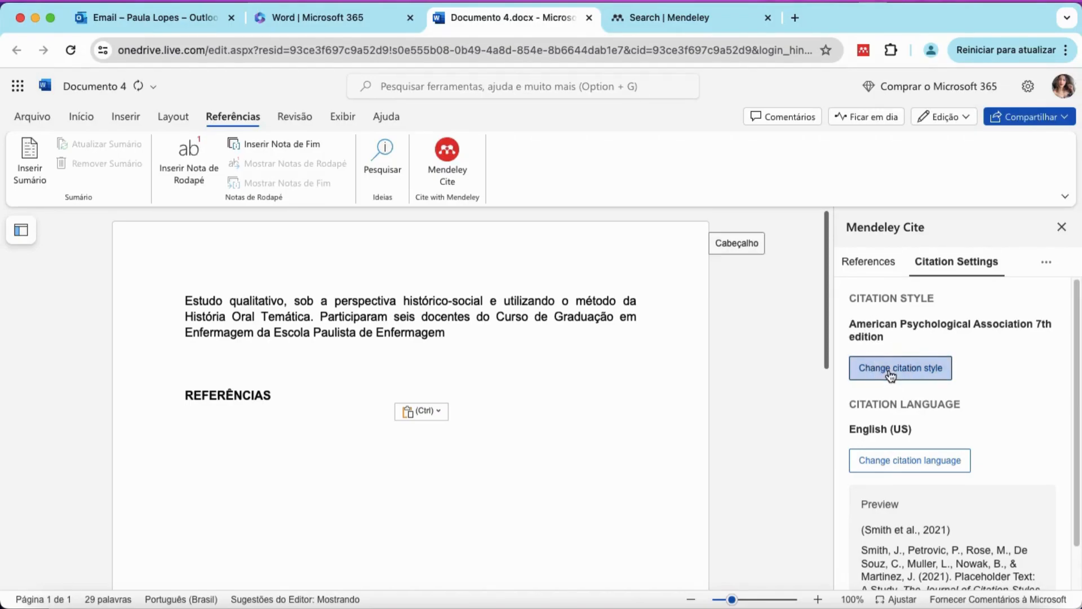
pyautogui.scroll(-8, 940, 389)
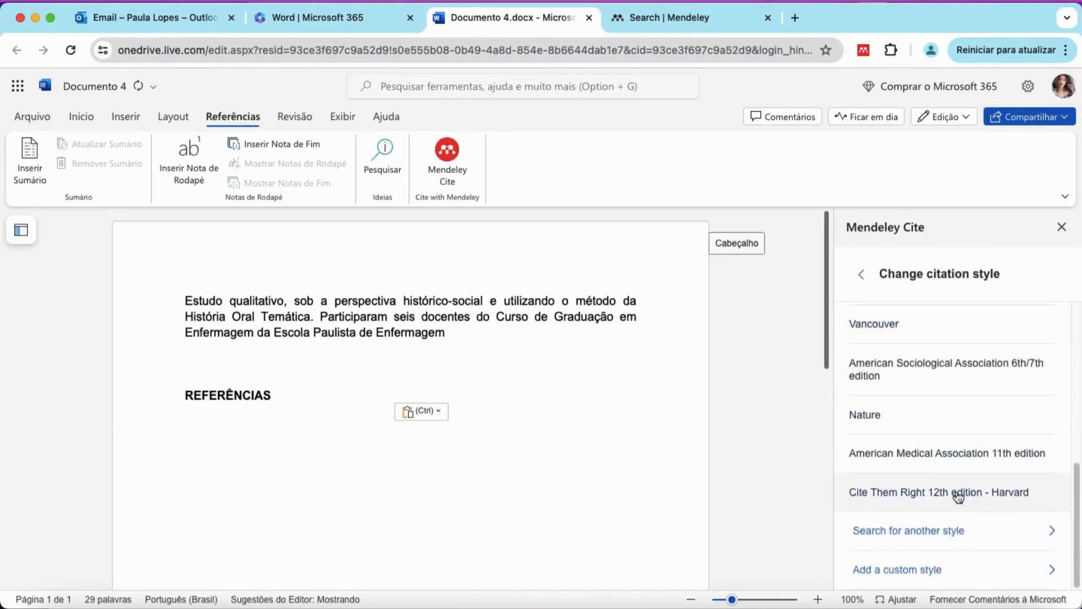
pyautogui.scroll(8, 983, 440)
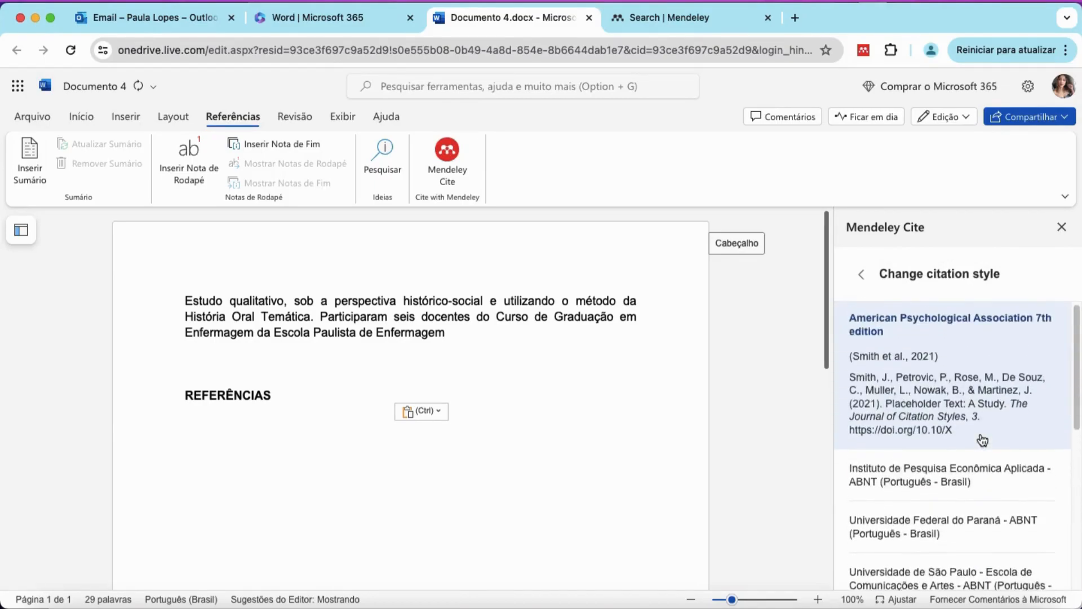
pyautogui.click(860, 278)
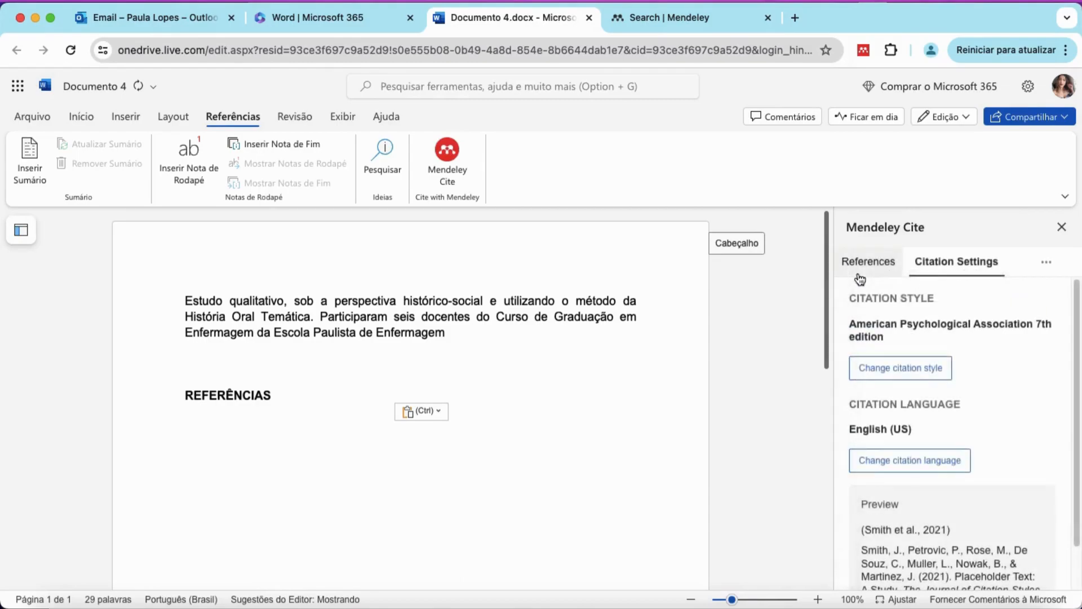
pyautogui.scroll(-2, 935, 391)
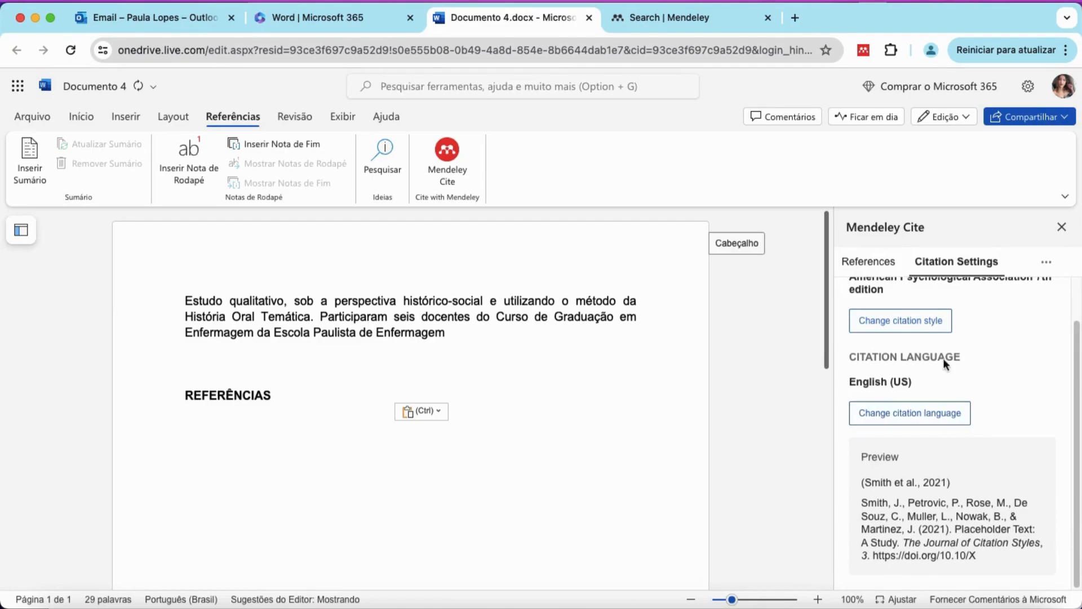
pyautogui.scroll(2, 943, 360)
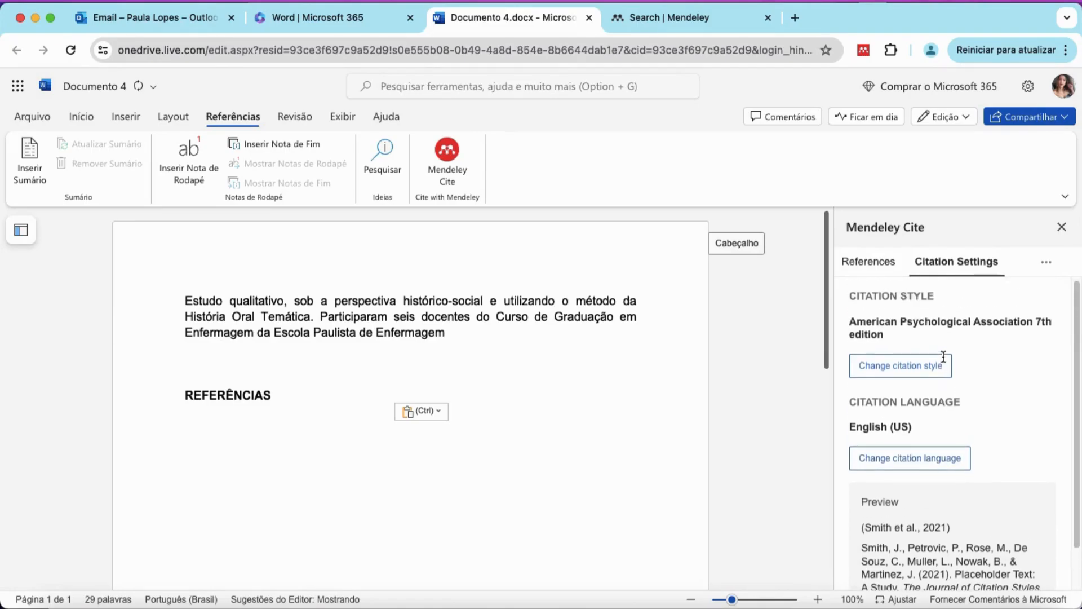
pyautogui.click(1045, 265)
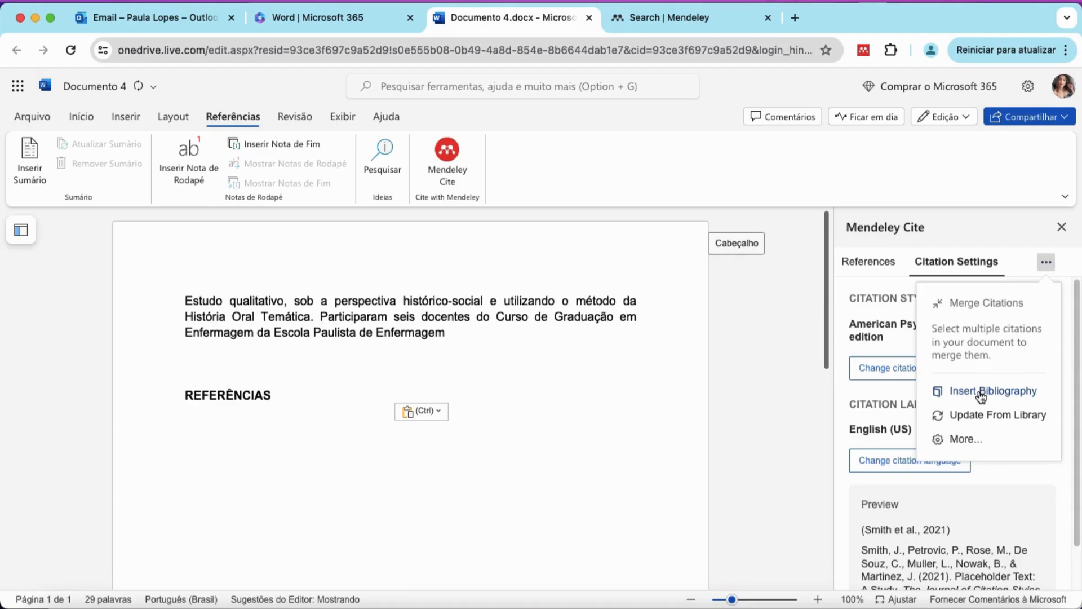
pyautogui.click(1047, 265)
pyautogui.click(885, 265)
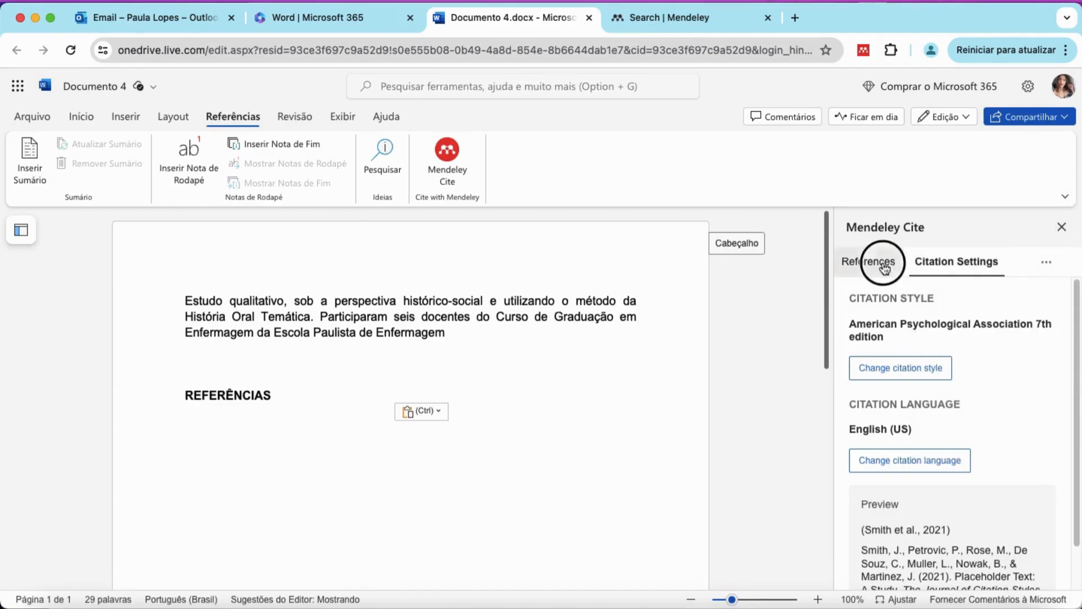
# Insert a citation of the 2024 Política Nacional de Residência em Saúde article after 'Enfermagem'.
pyautogui.click(451, 334)
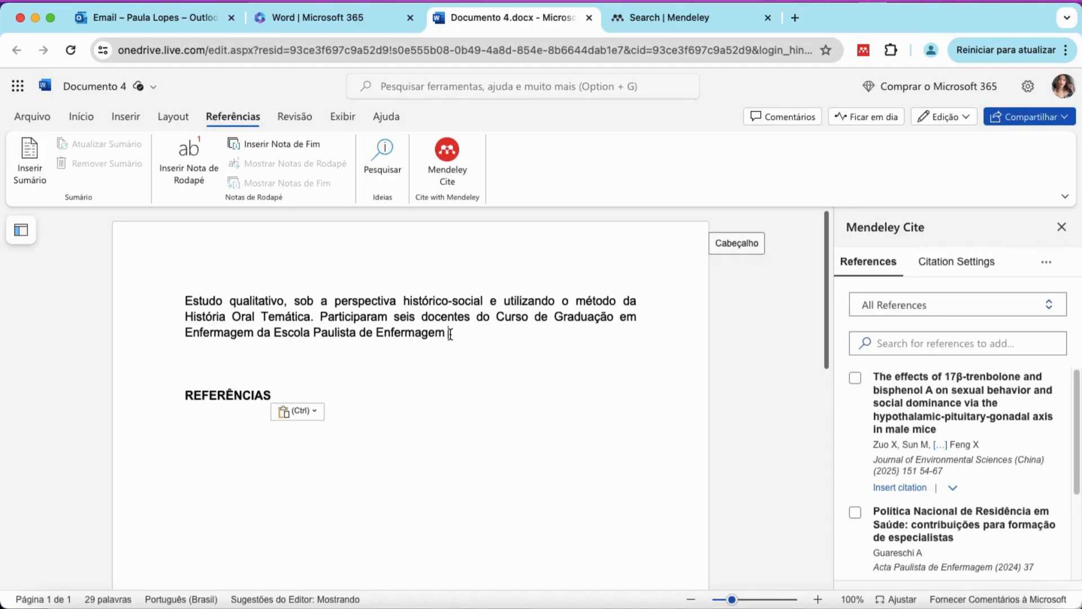
pyautogui.scroll(-1, 893, 448)
pyautogui.scroll(-3, 894, 448)
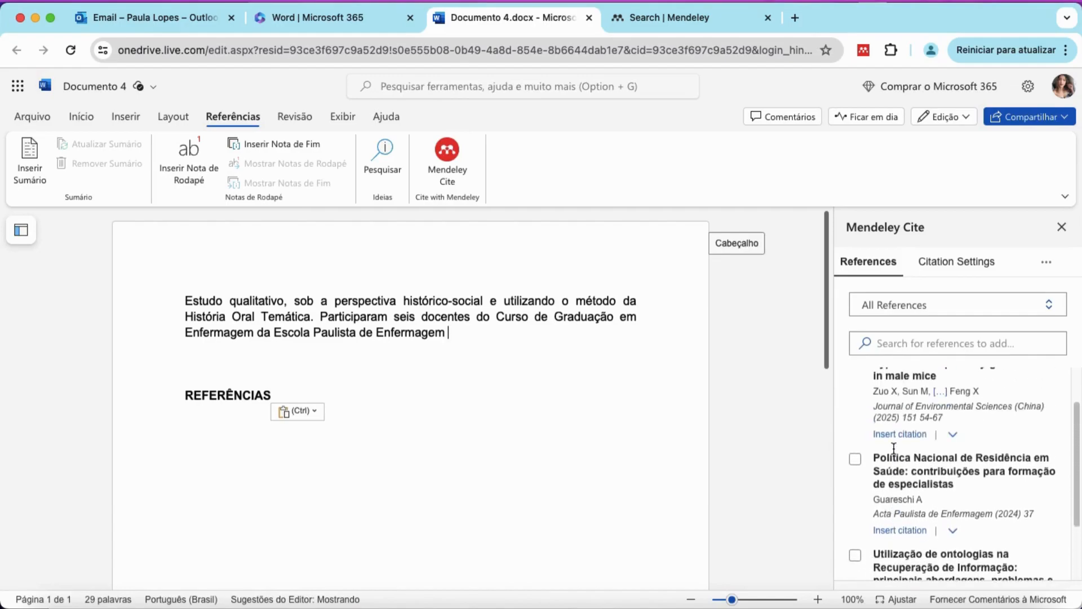
pyautogui.click(856, 460)
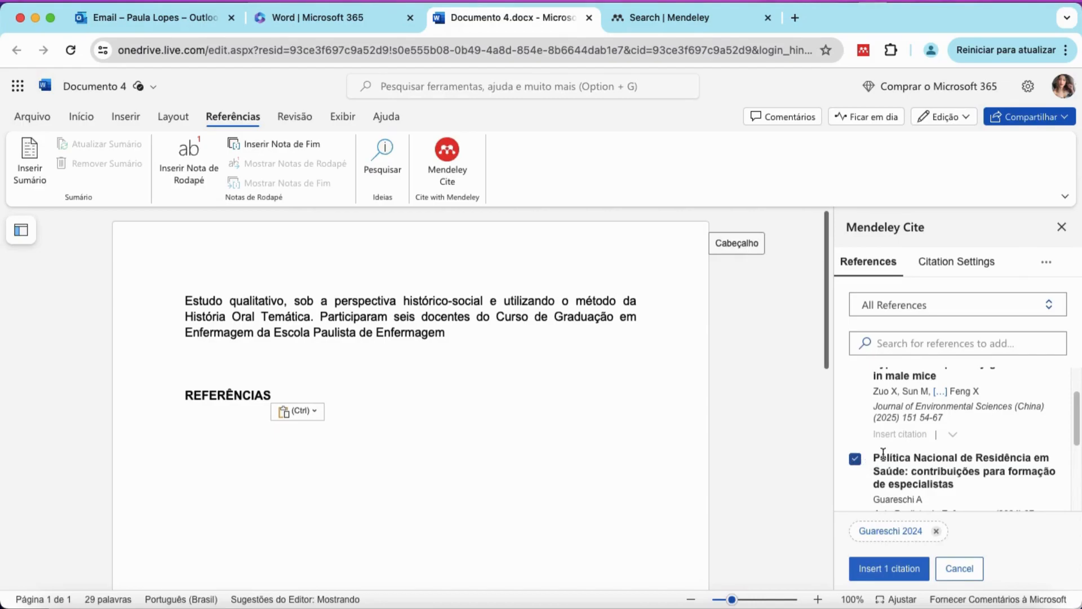
pyautogui.scroll(-1, 902, 451)
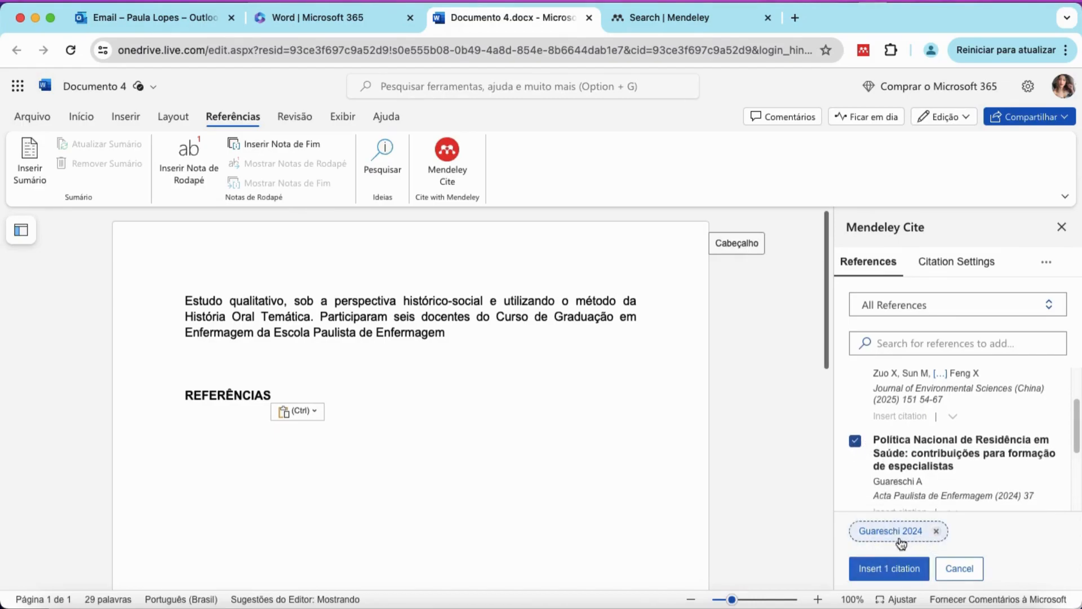
pyautogui.click(887, 573)
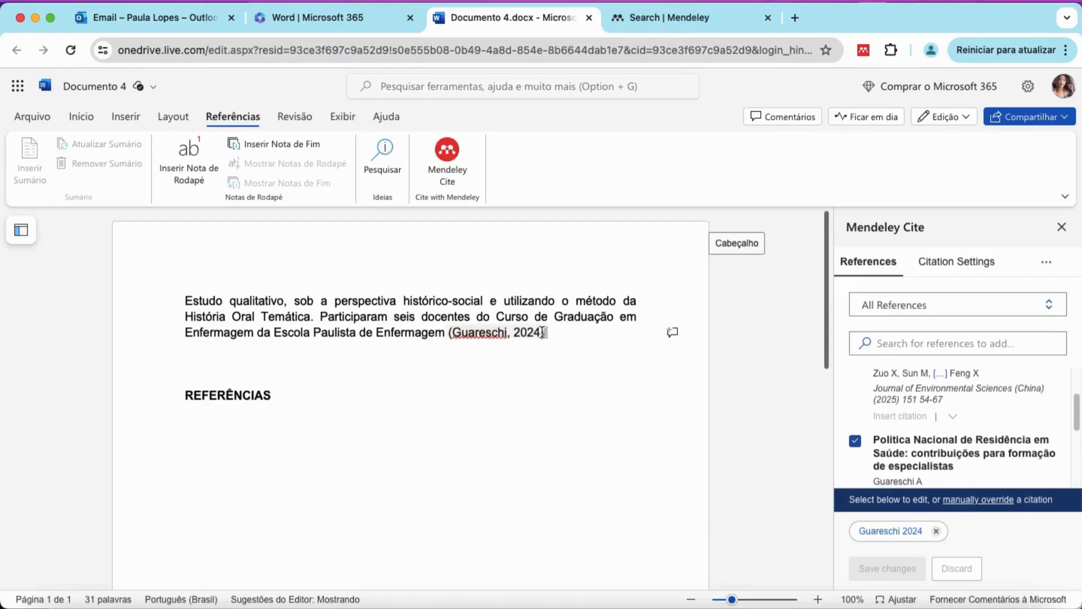
pyautogui.click(519, 333)
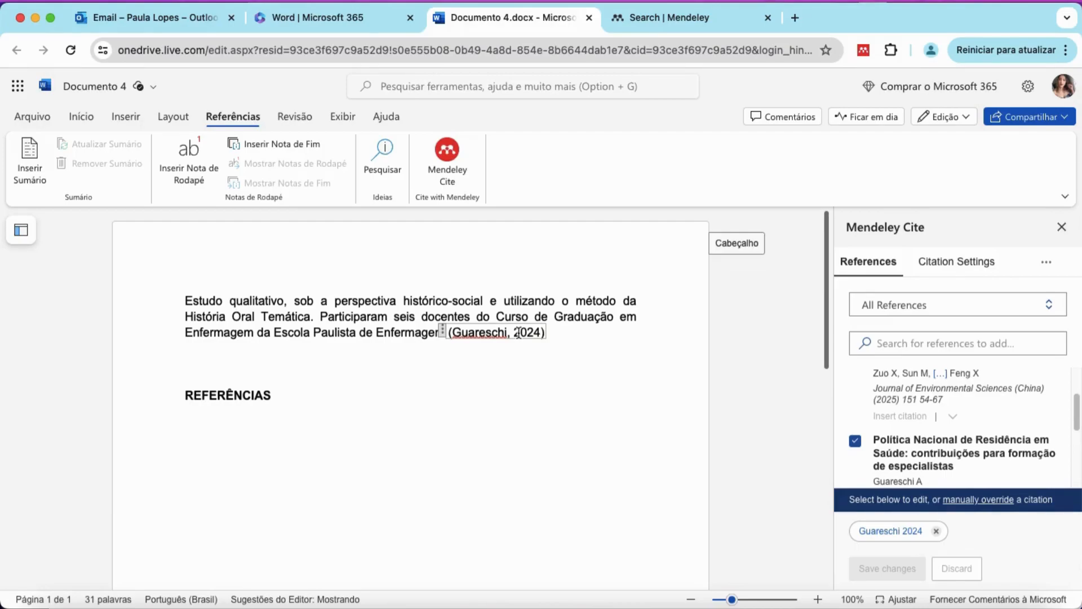
# Open the Guareschi citation's edit options, keeping the (Author, Year) display style.
pyautogui.click(878, 533)
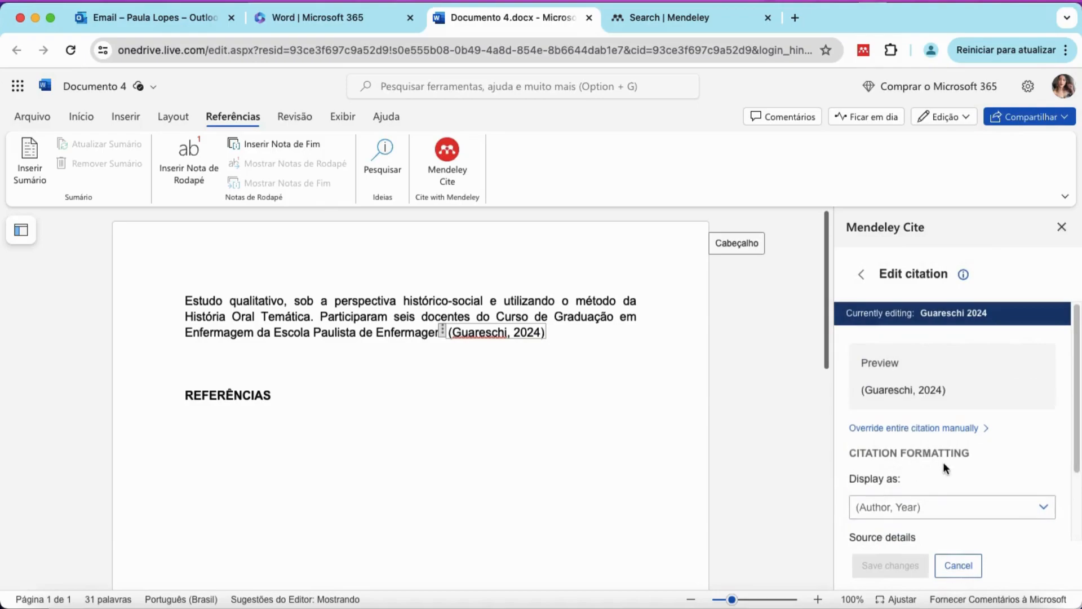
pyautogui.scroll(-2, 980, 425)
pyautogui.scroll(-2, 979, 426)
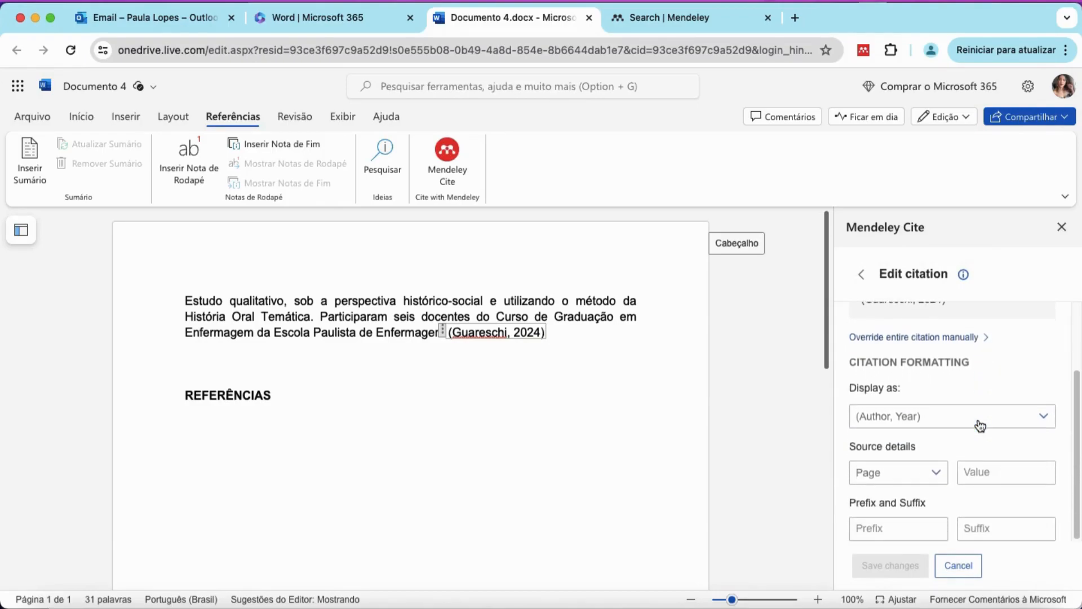
pyautogui.click(1044, 416)
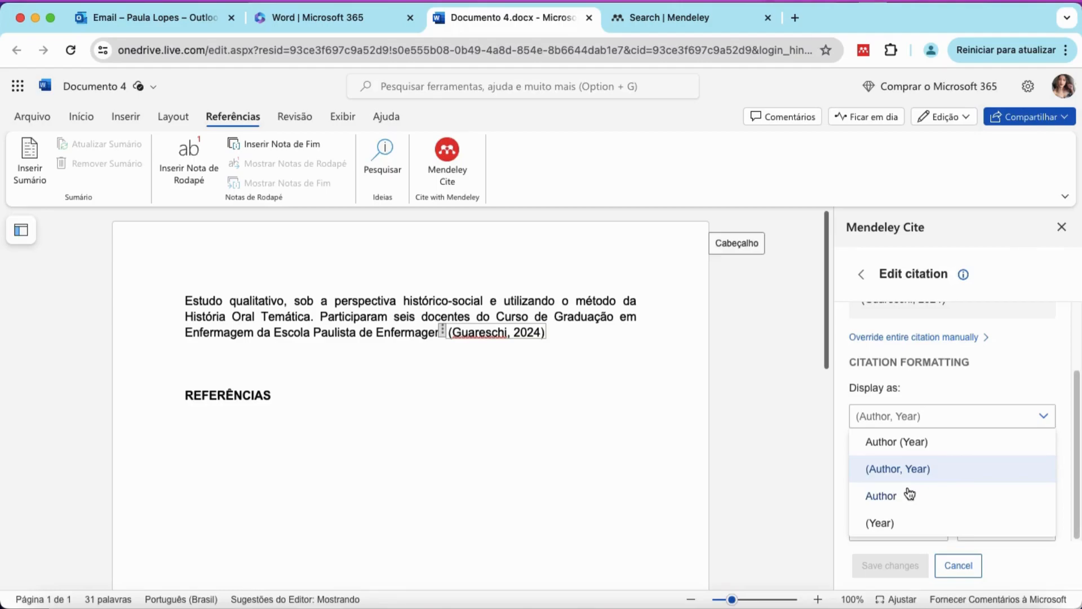
pyautogui.click(1045, 418)
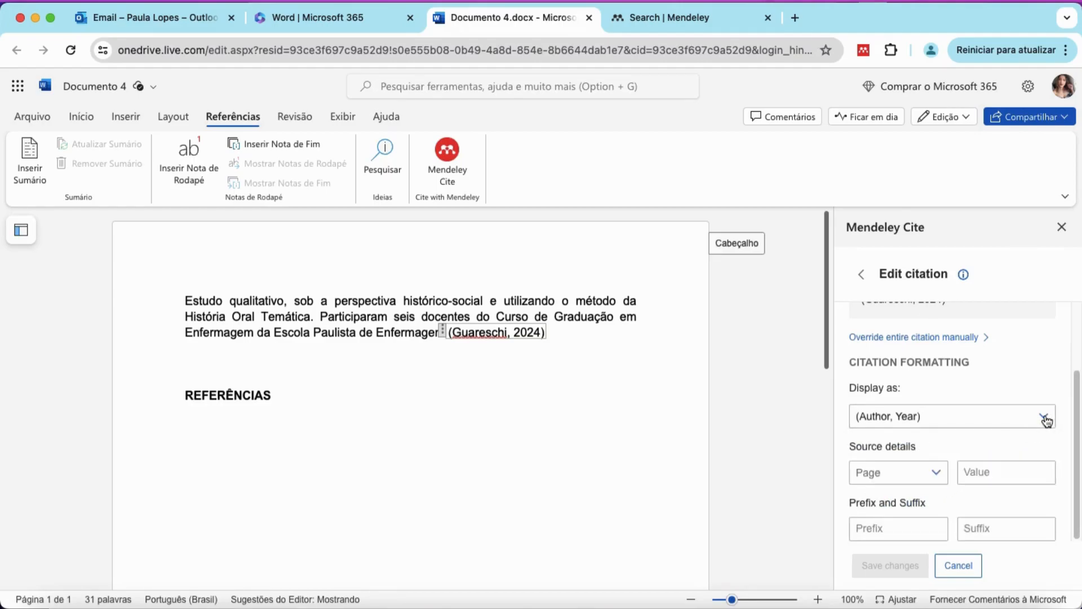
# Set the Page locator to 10 and the suffix to 'grifo nosso', then save.
pyautogui.click(972, 476)
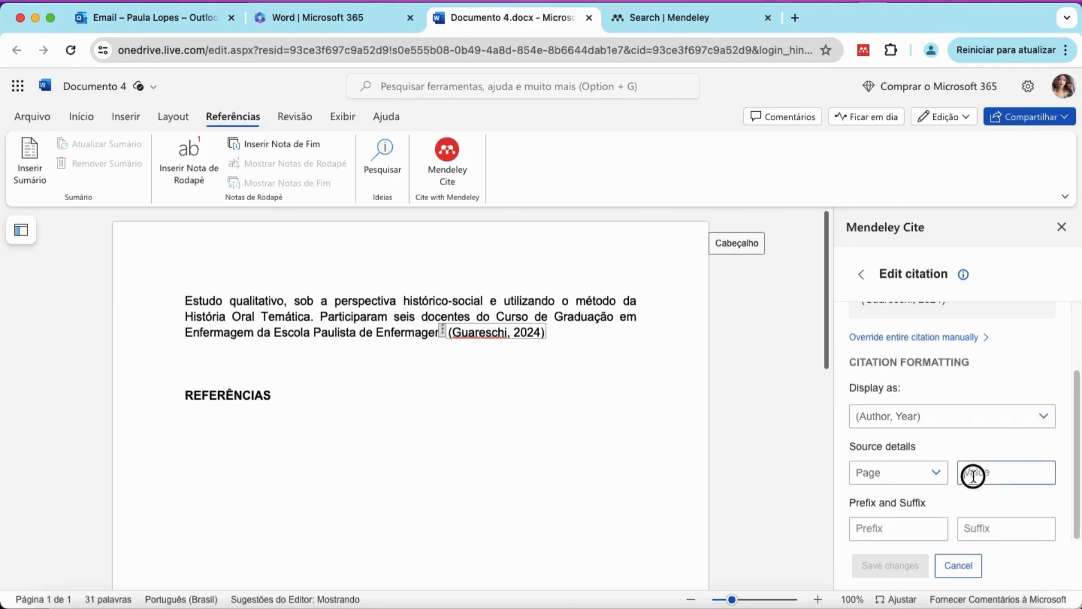
pyautogui.click(936, 472)
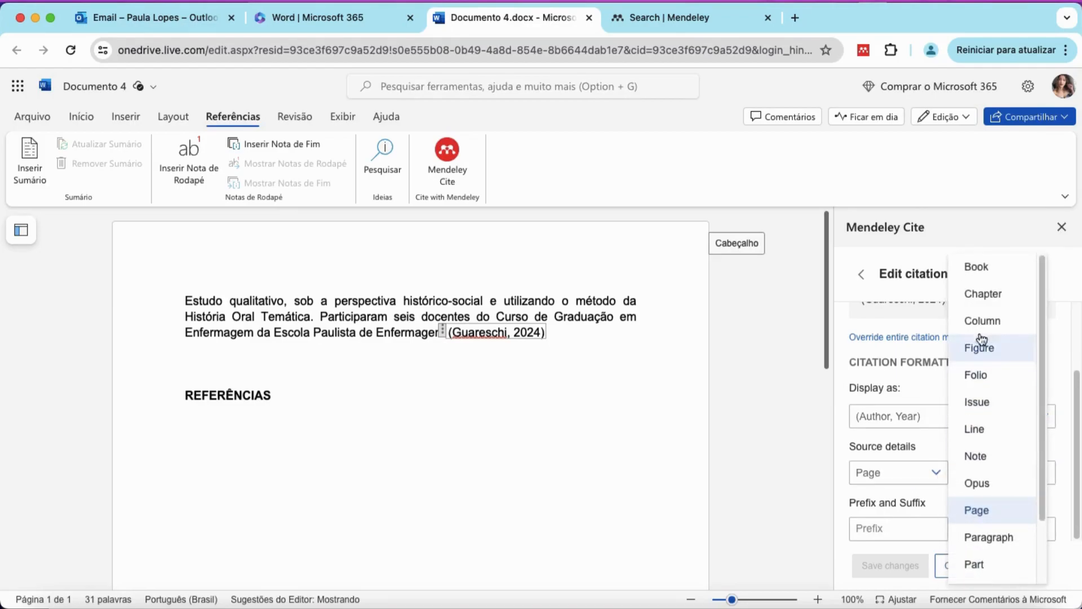
pyautogui.click(936, 475)
pyautogui.click(981, 474)
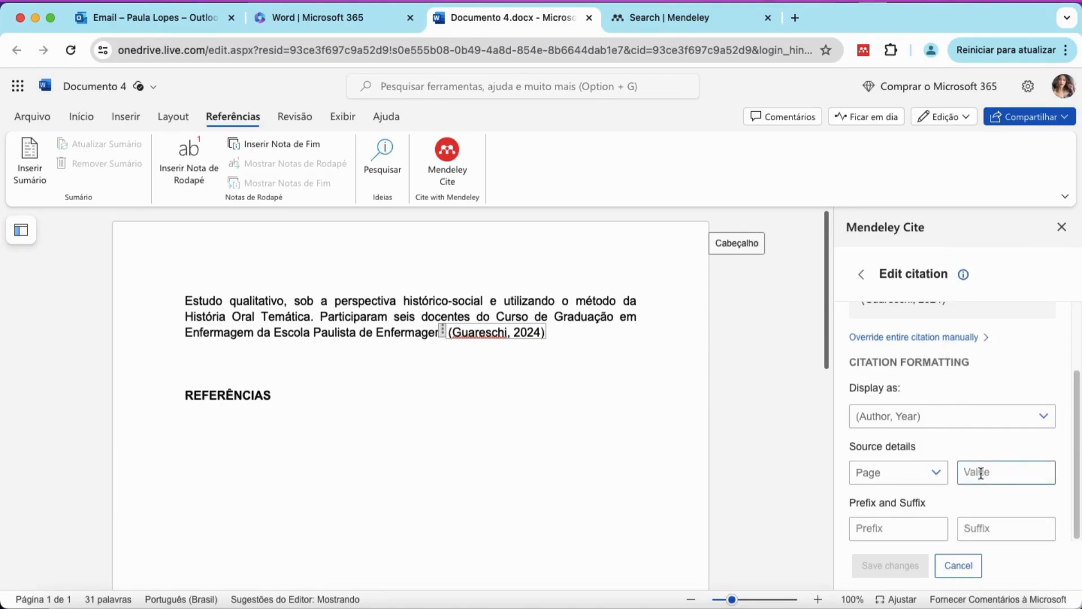
pyautogui.write('1')
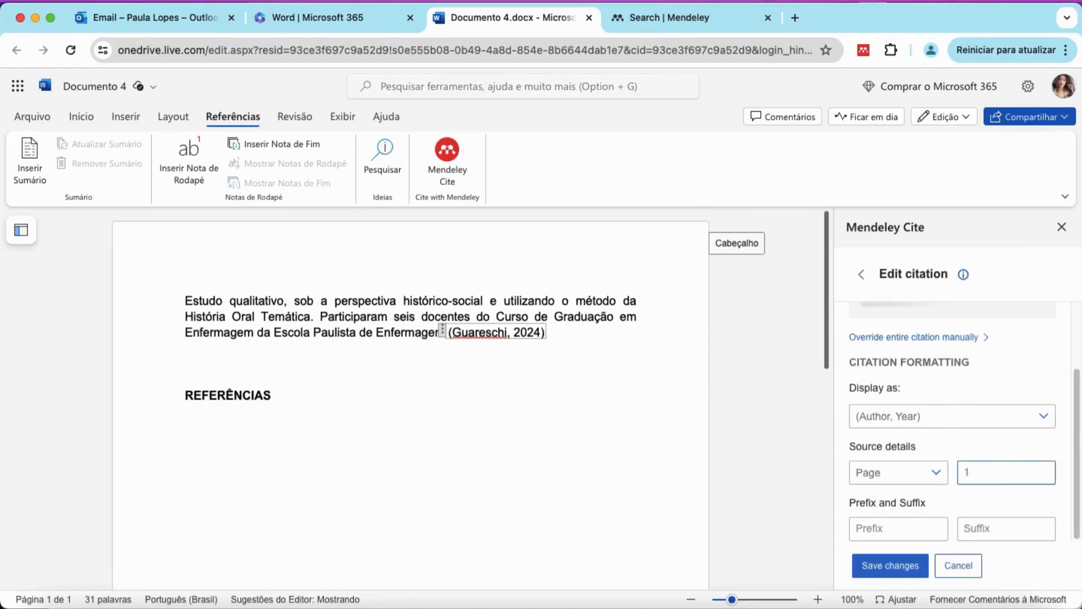
pyautogui.write('0')
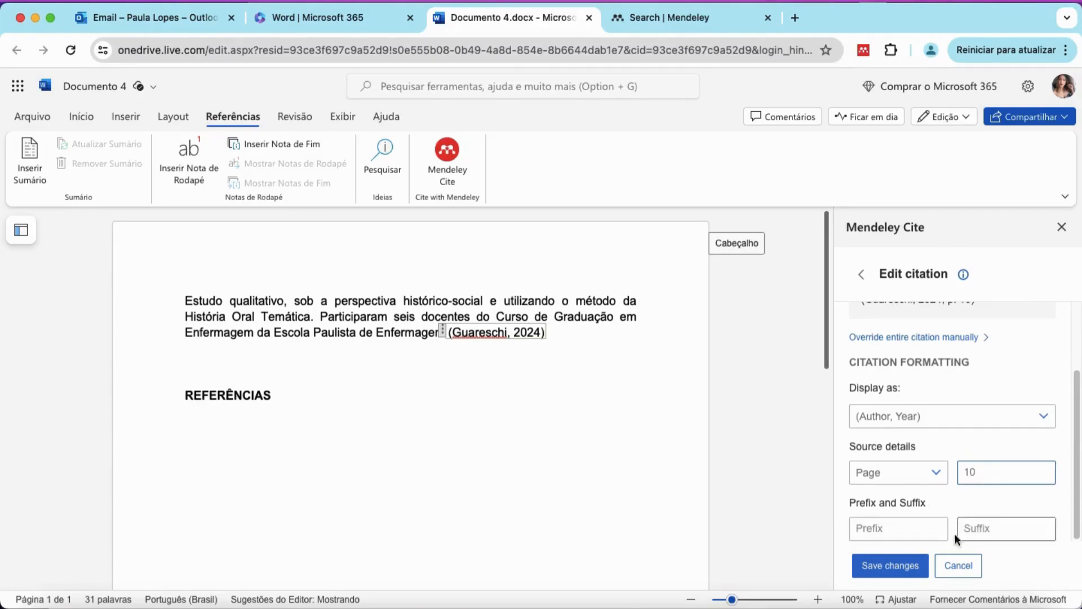
pyautogui.click(978, 530)
pyautogui.write('grif')
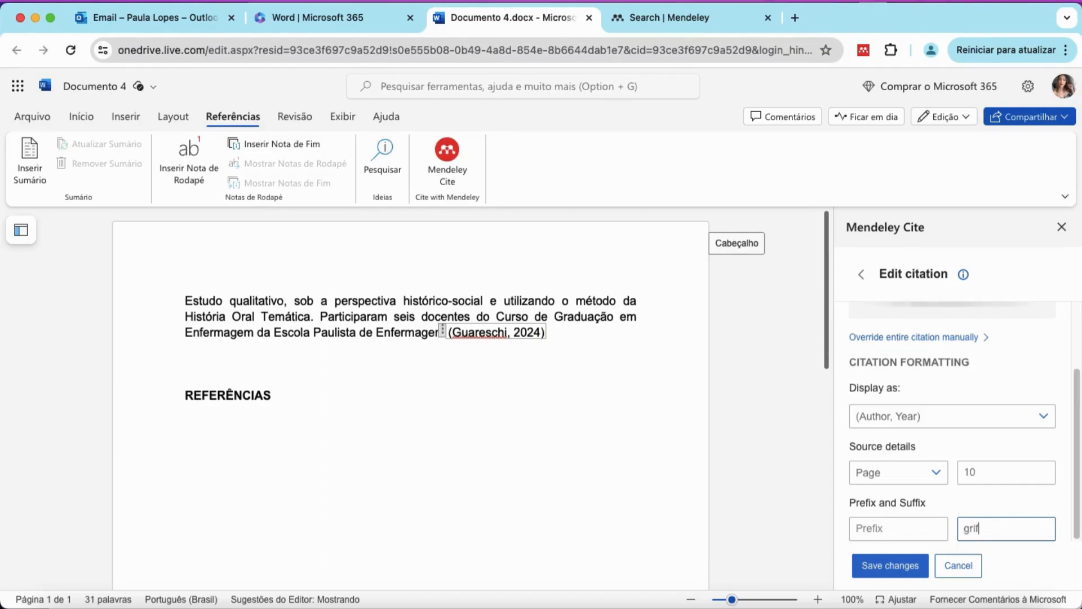
pyautogui.write('o nosso')
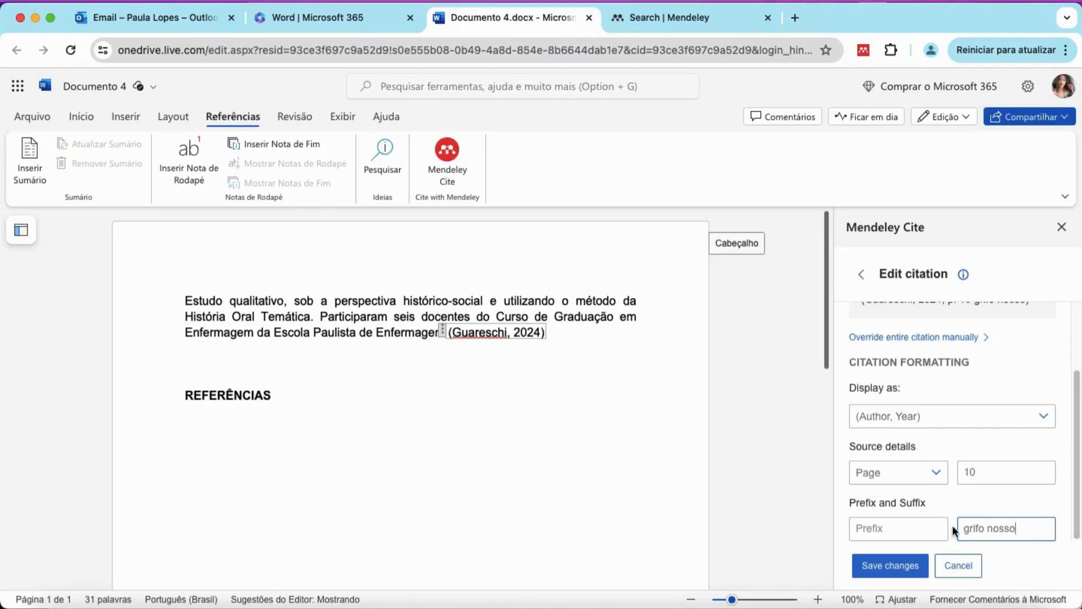
pyautogui.click(897, 569)
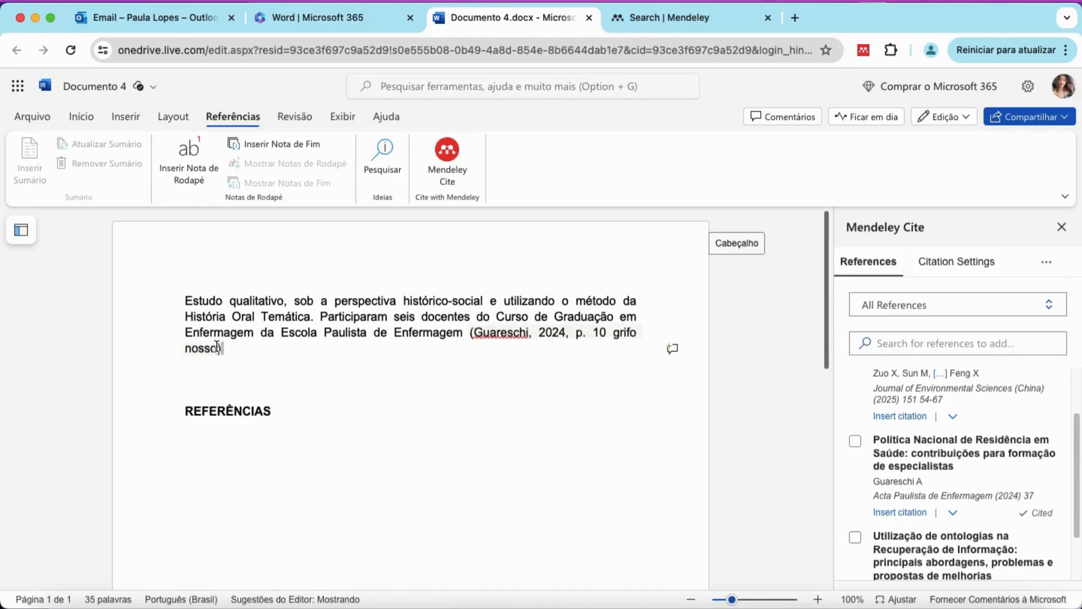
# Clear page 10 and the 'grifo nosso' suffix from the Guareschi 2024 citation and save.
pyautogui.click(542, 331)
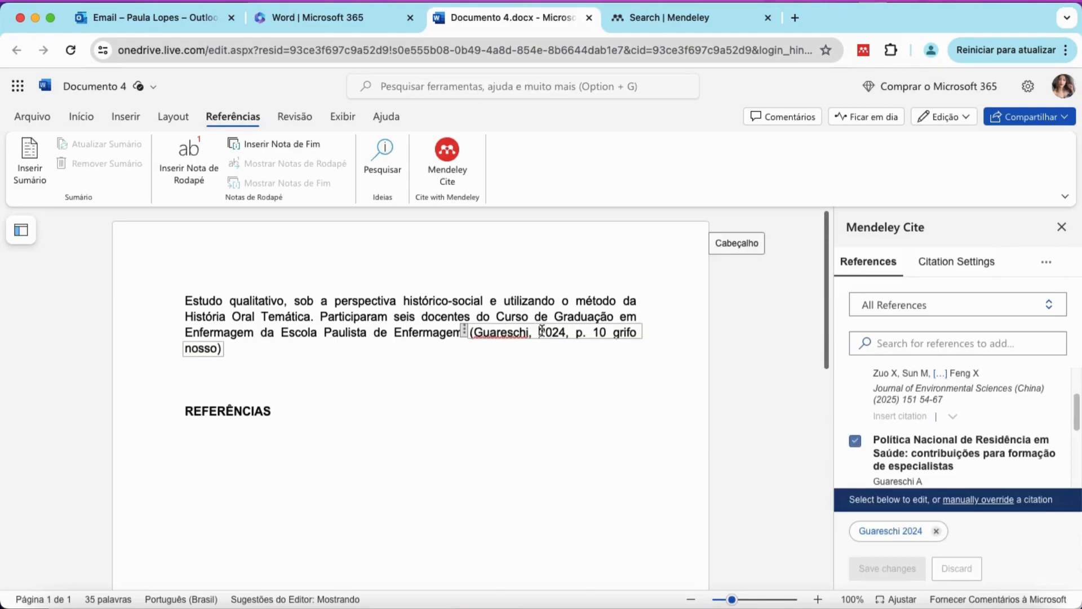
pyautogui.click(891, 532)
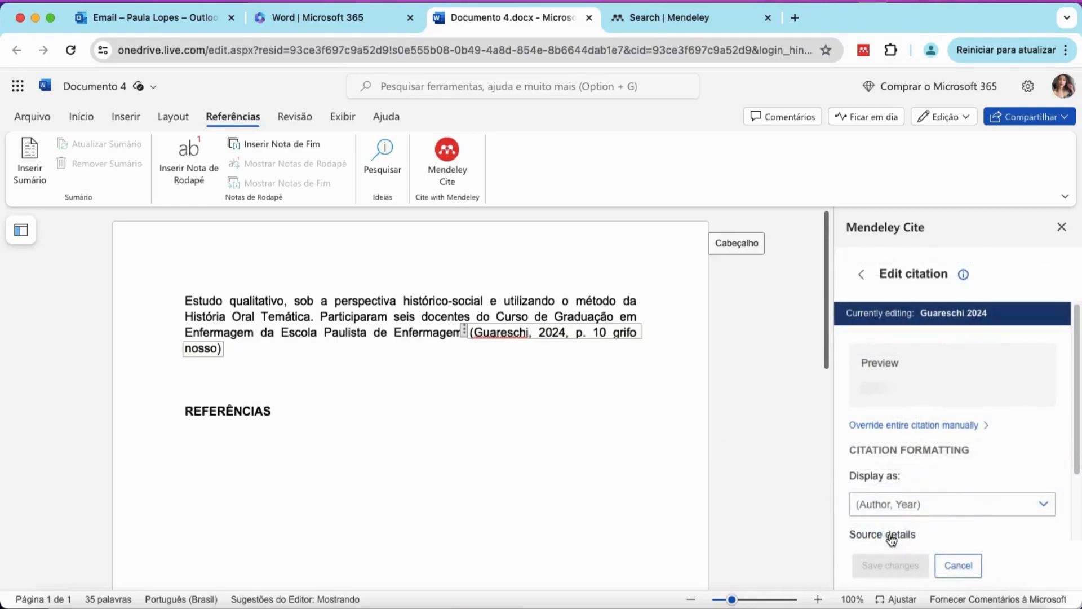
pyautogui.scroll(-3, 959, 469)
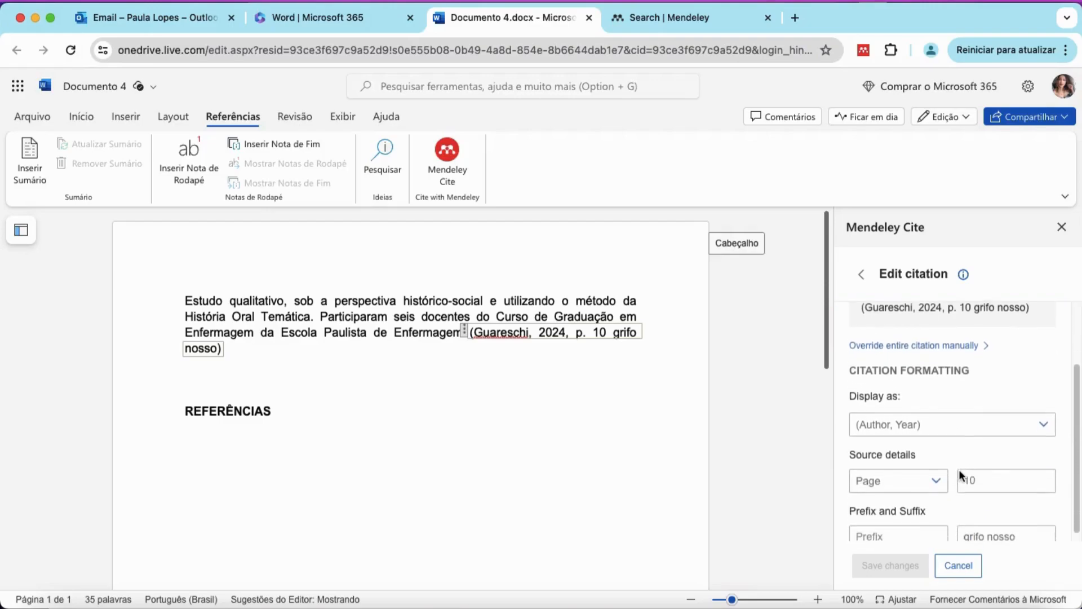
pyautogui.doubleClick(961, 472)
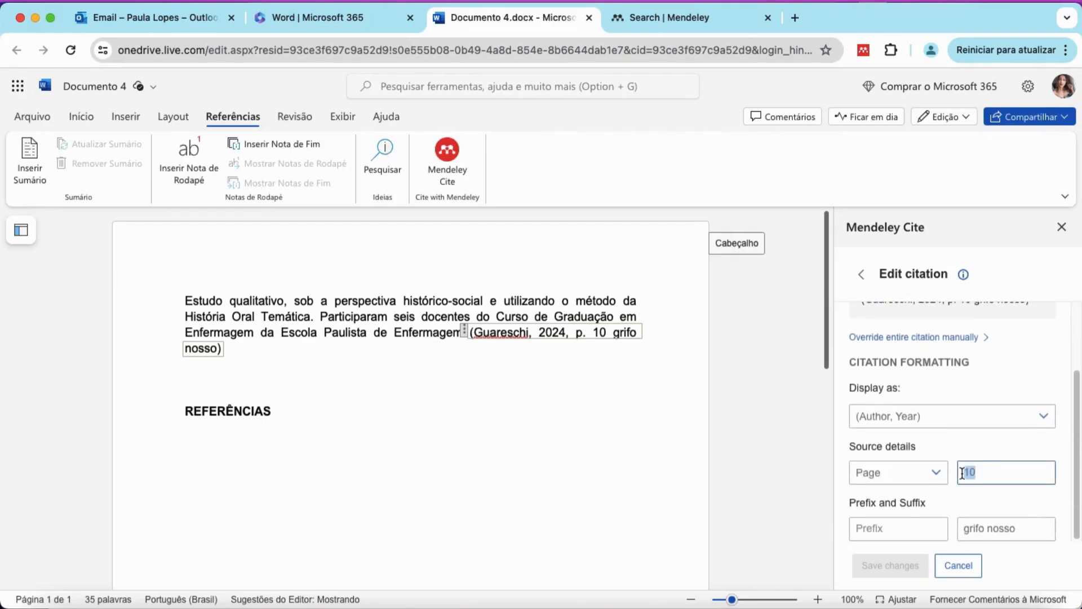
pyautogui.press('BackSpace')
pyautogui.moveTo(1017, 528); pyautogui.dragTo(962, 526)
pyautogui.press('BackSpace')
pyautogui.click(890, 565)
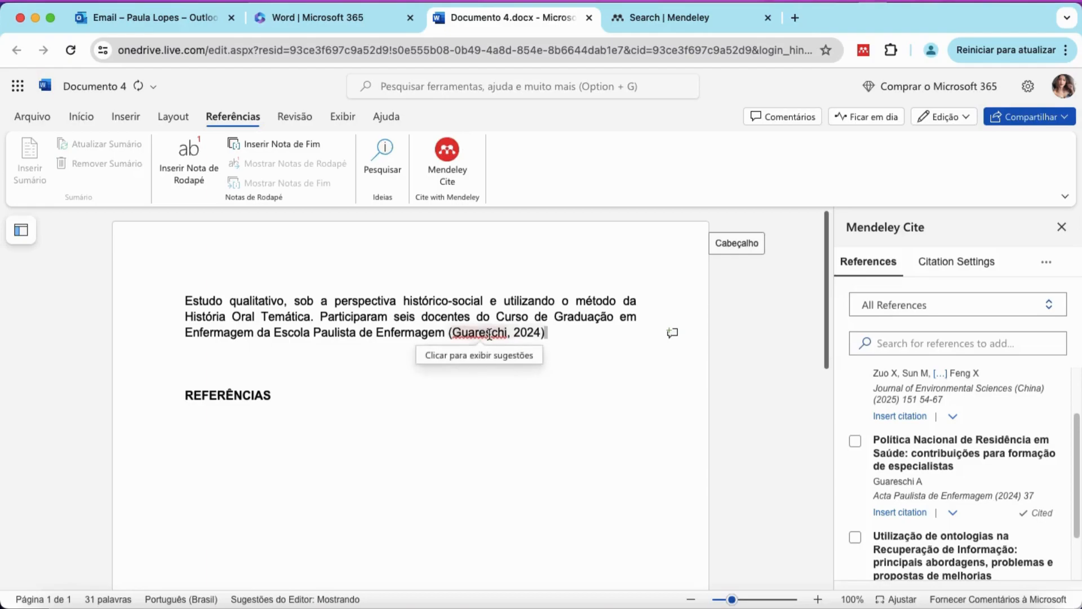
# Reopen the Guareschi citation for editing in Mendeley Cite.
pyautogui.click(539, 334)
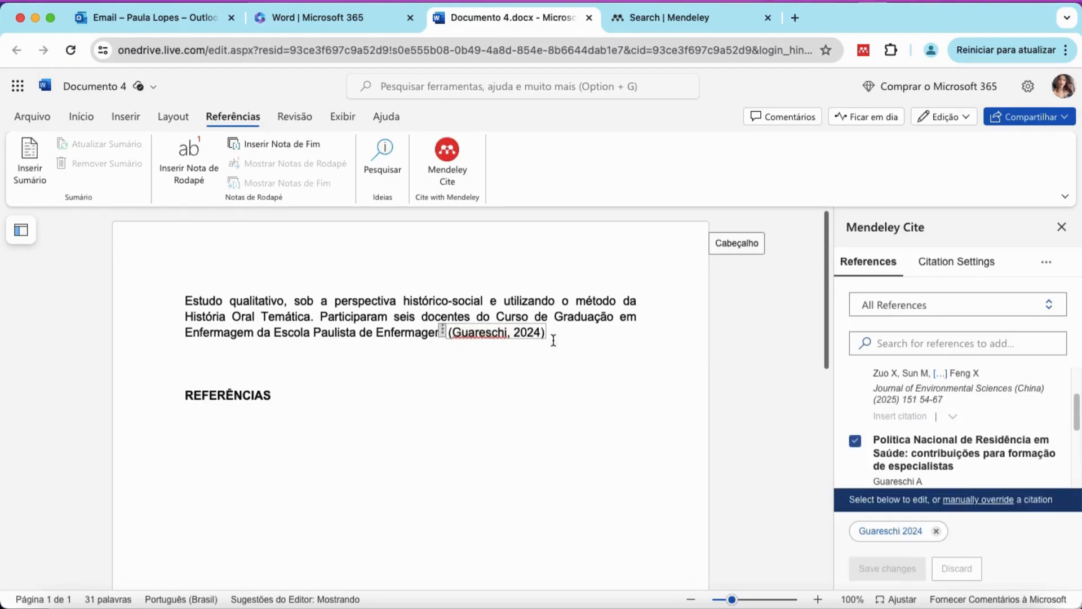
pyautogui.scroll(-5, 904, 435)
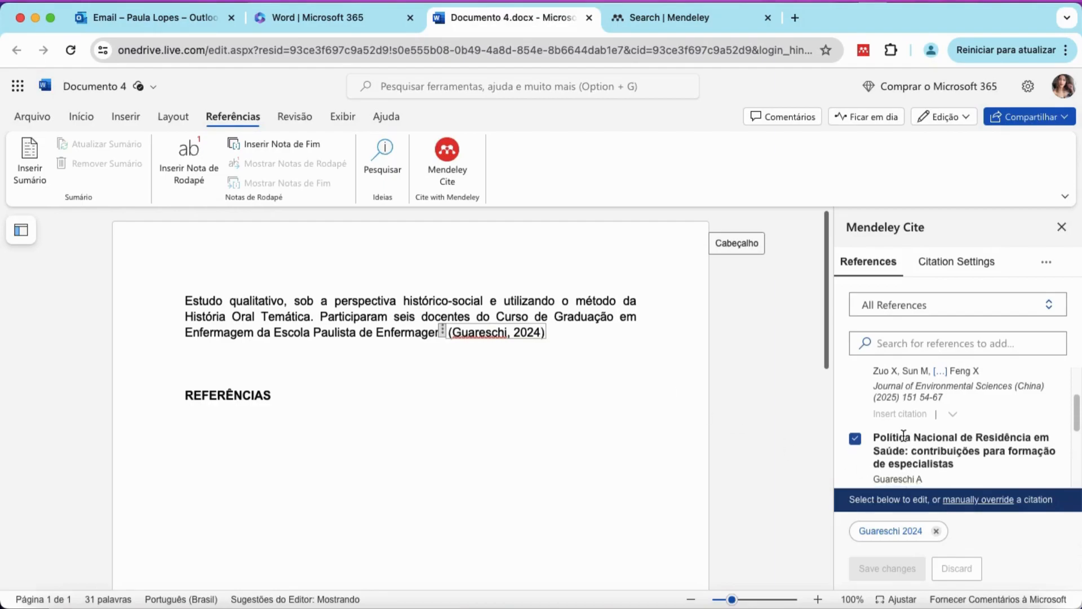
pyautogui.scroll(-2, 902, 434)
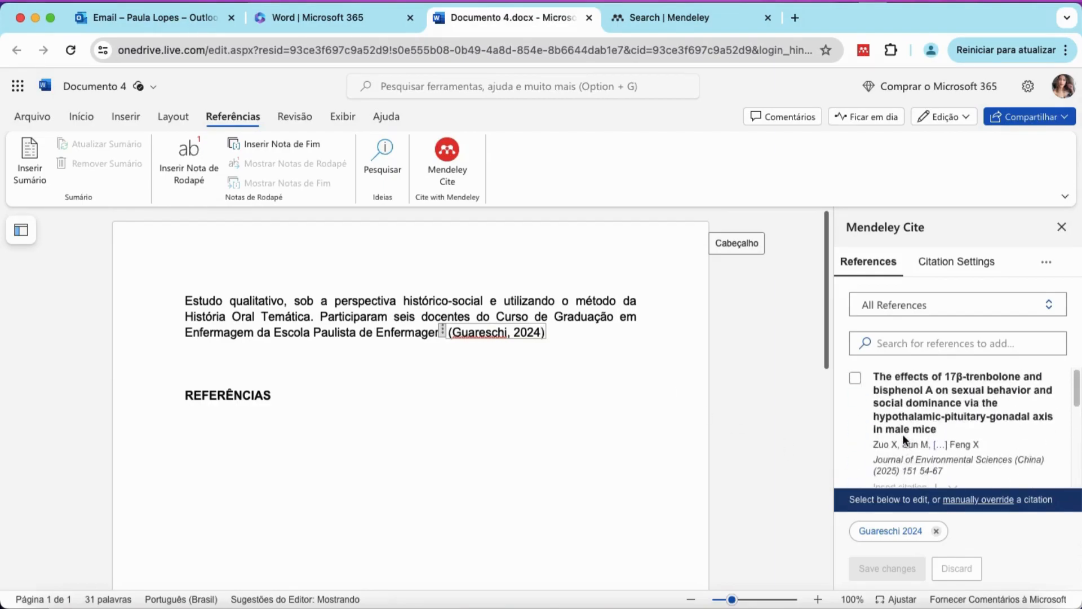
# Add the Zuo et al. 2025 17β-trenbolone paper to the Guareschi citation and save it.
pyautogui.click(855, 378)
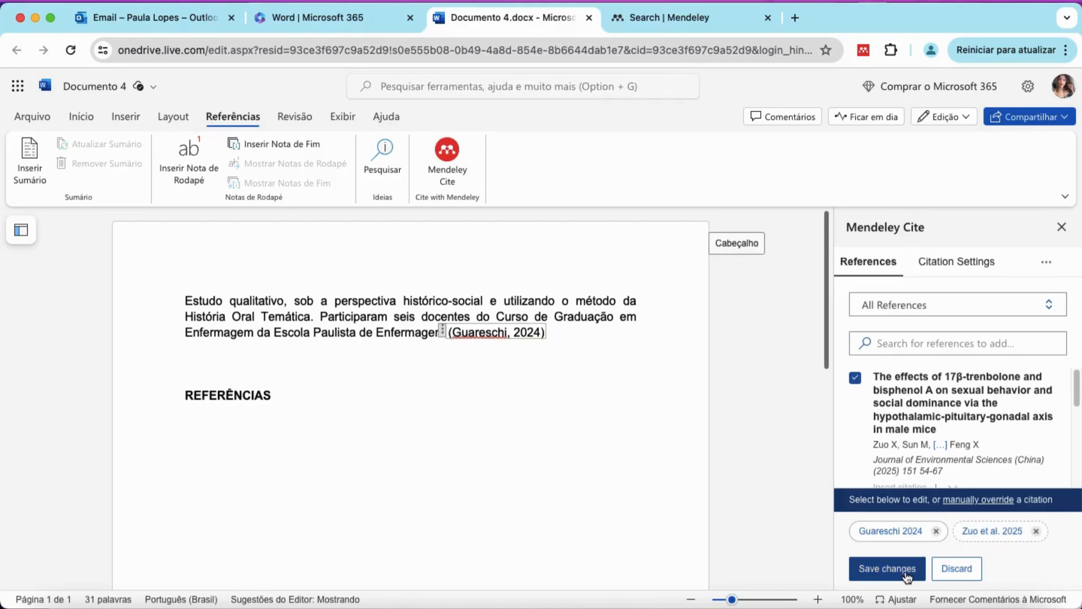
pyautogui.click(880, 570)
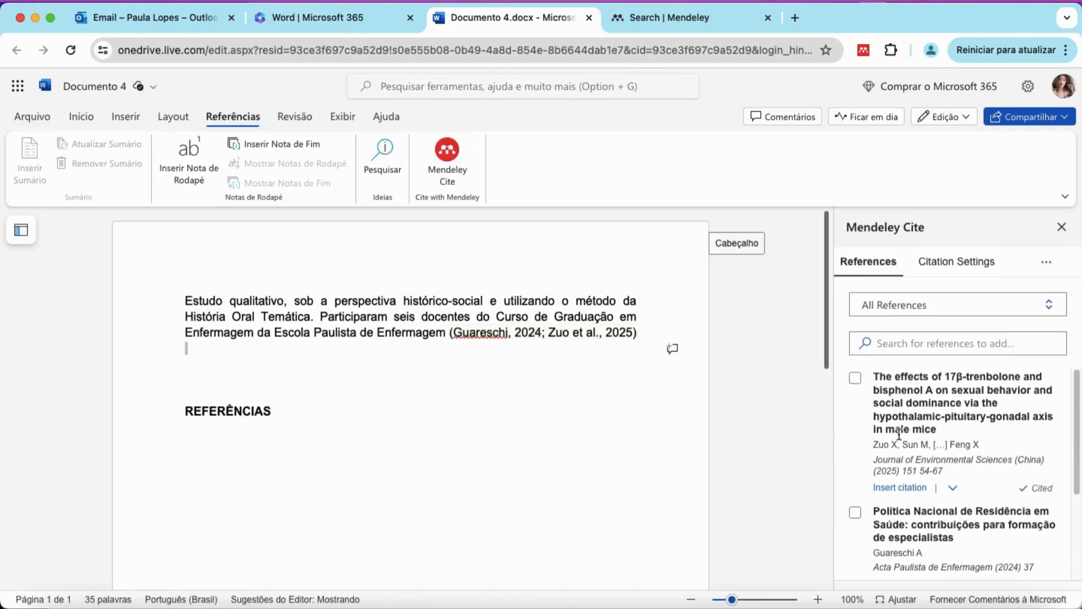
pyautogui.scroll(-3, 904, 434)
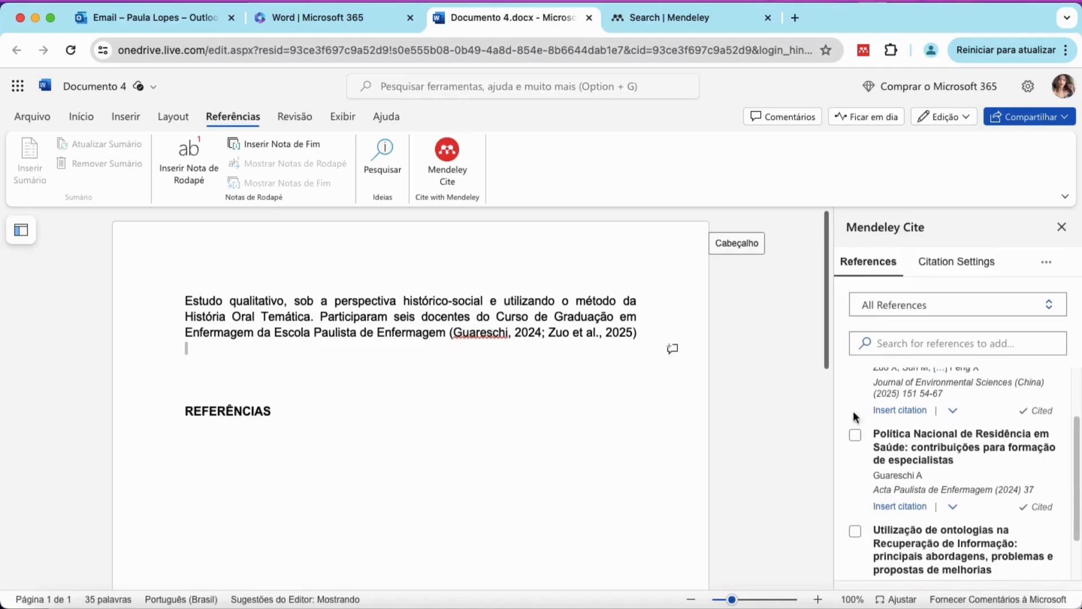
pyautogui.click(274, 411)
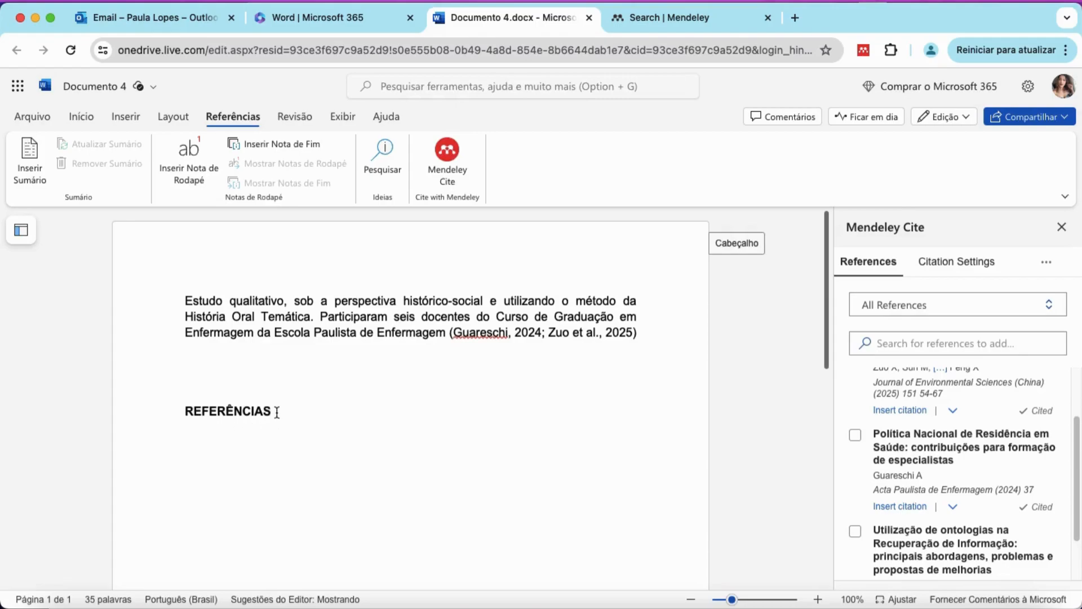
# Insert the Mendeley Cite APA bibliography on the line below REFERÊNCIAS.
pyautogui.click(193, 434)
pyautogui.click(1047, 264)
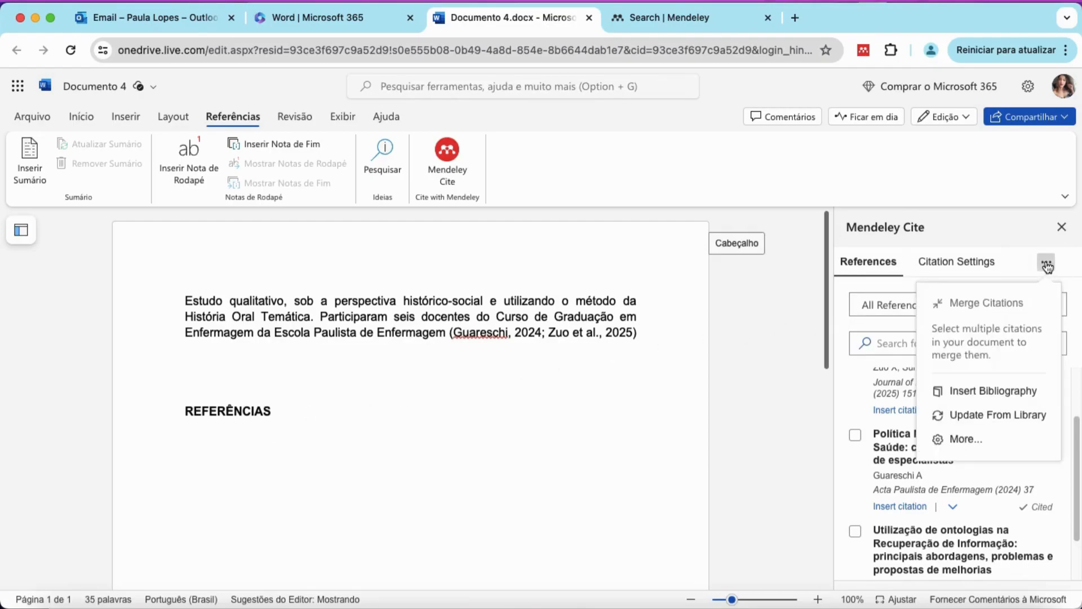
pyautogui.click(984, 394)
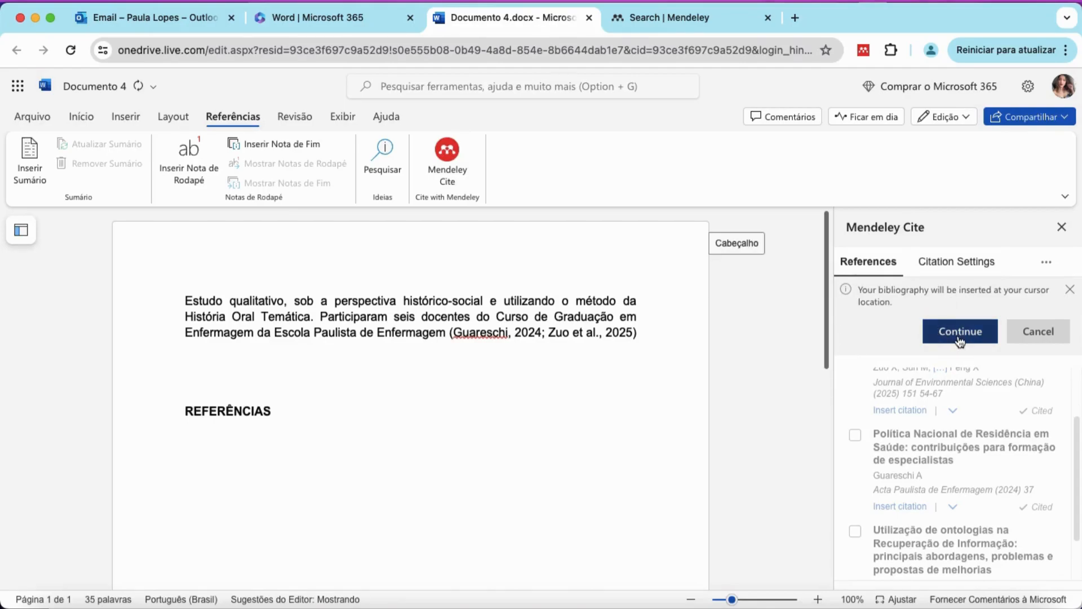
pyautogui.click(960, 333)
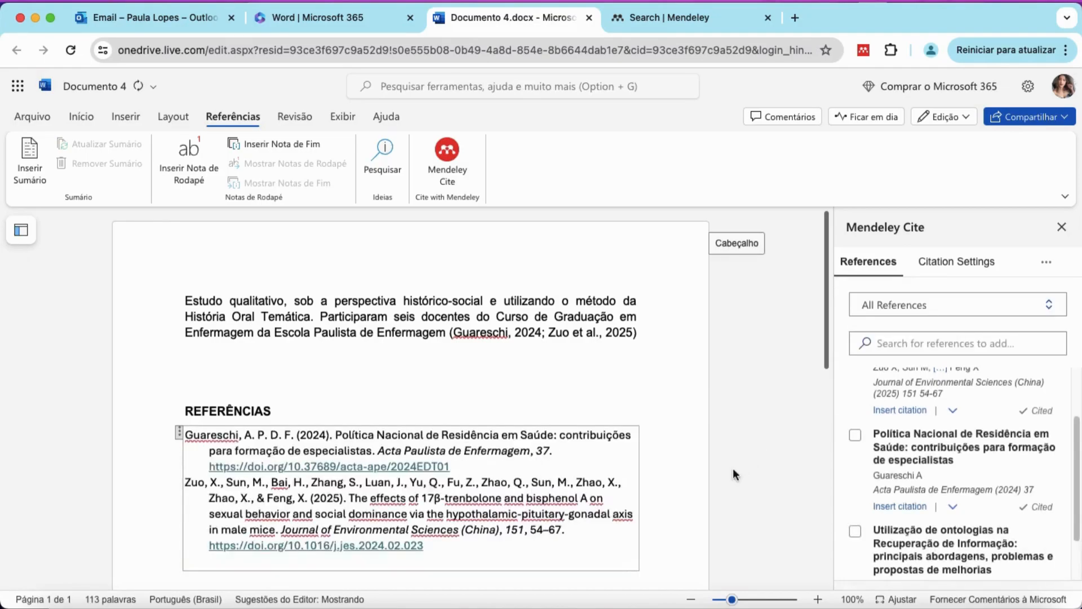
pyautogui.scroll(-1, 638, 485)
pyautogui.scroll(-3, 637, 485)
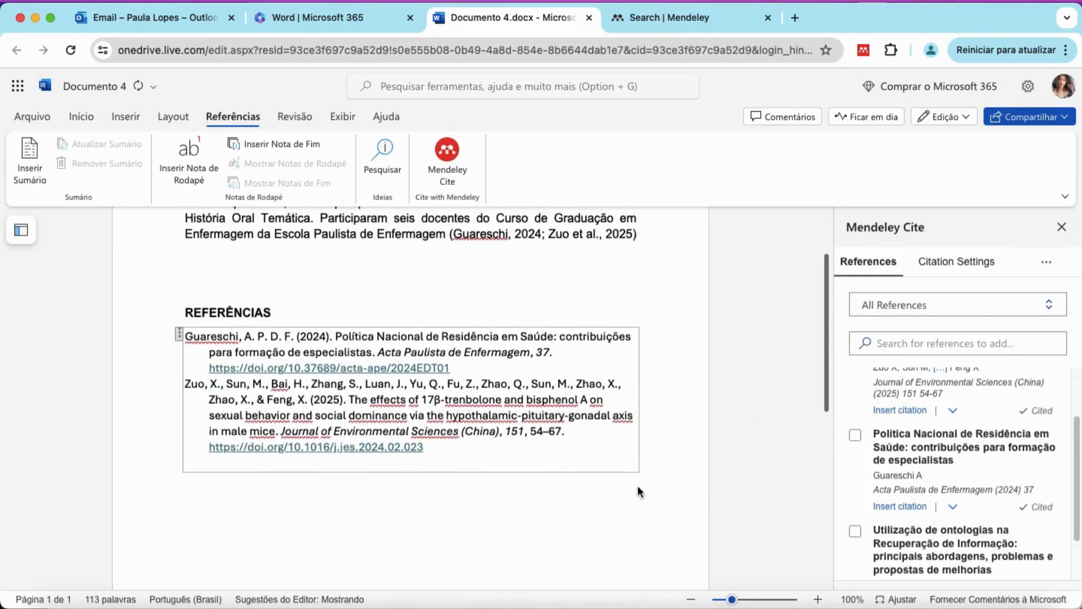
pyautogui.scroll(2, 638, 488)
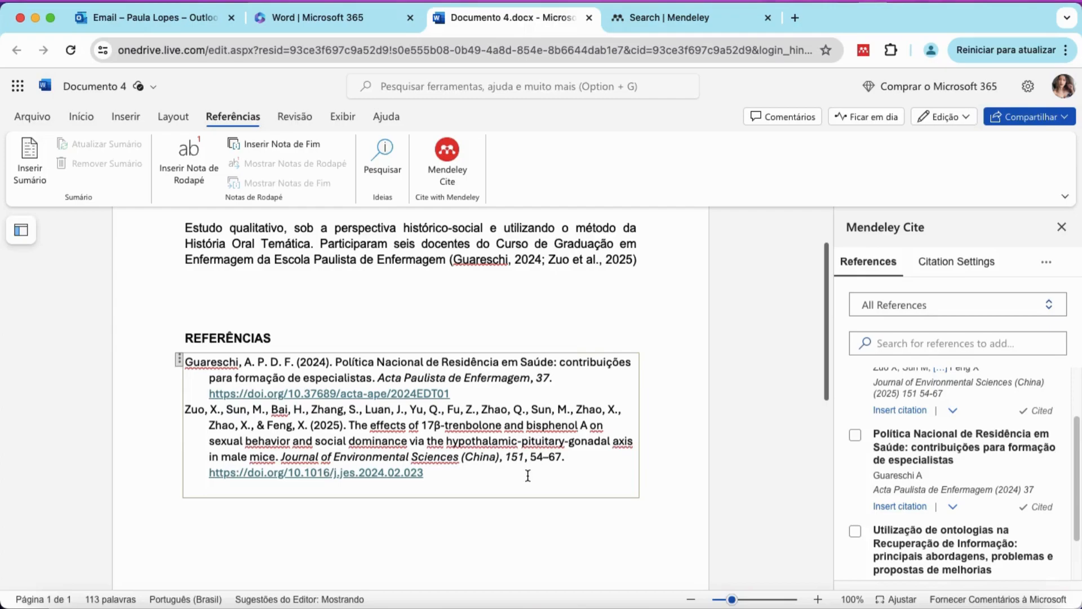
# Open the Citation Settings list of citation styles in Mendeley Cite.
pyautogui.scroll(2, 545, 446)
pyautogui.scroll(-4, 546, 445)
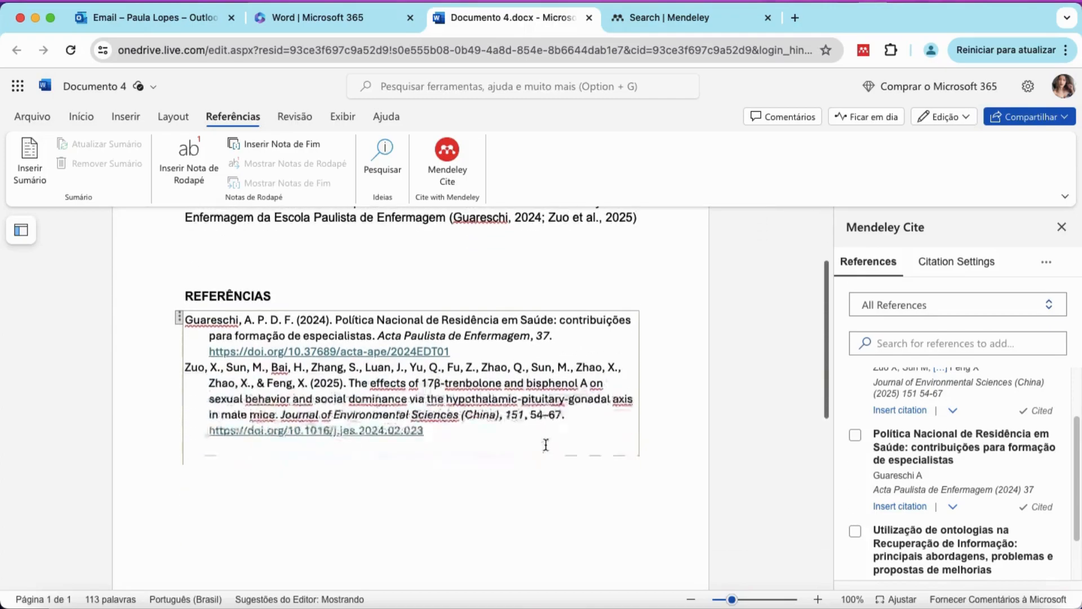
pyautogui.scroll(2, 545, 446)
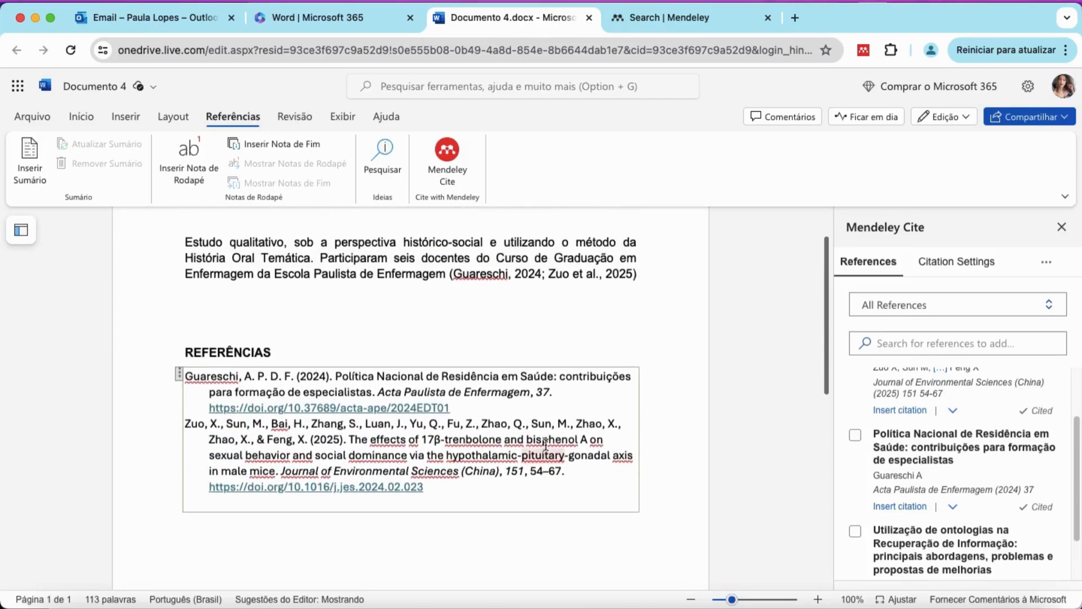
pyautogui.click(956, 262)
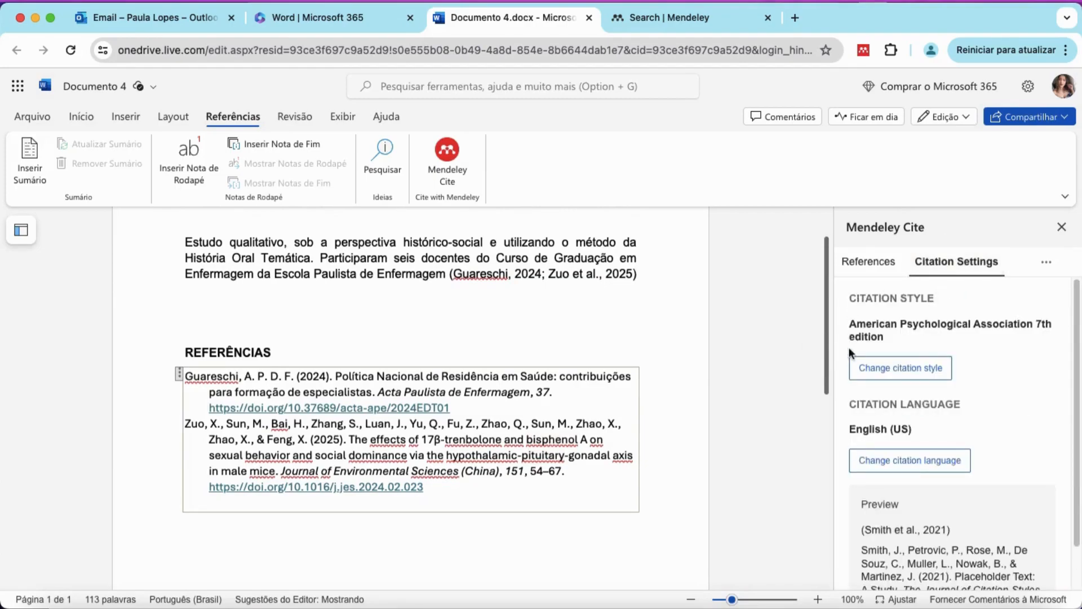
pyautogui.click(888, 372)
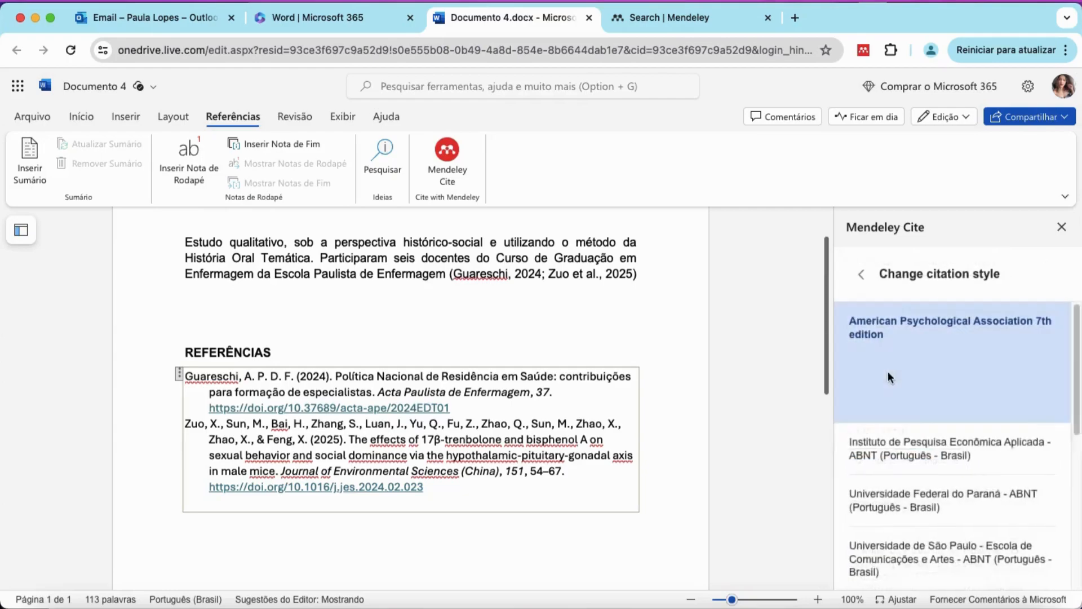
pyautogui.scroll(-4, 941, 419)
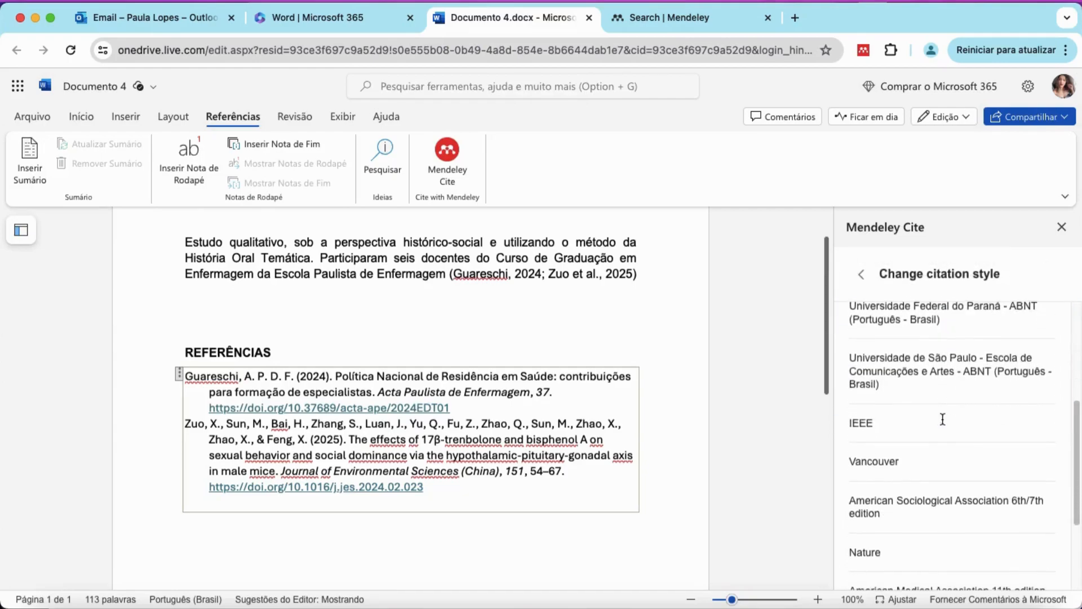
pyautogui.scroll(-2, 943, 419)
pyautogui.scroll(-3, 942, 420)
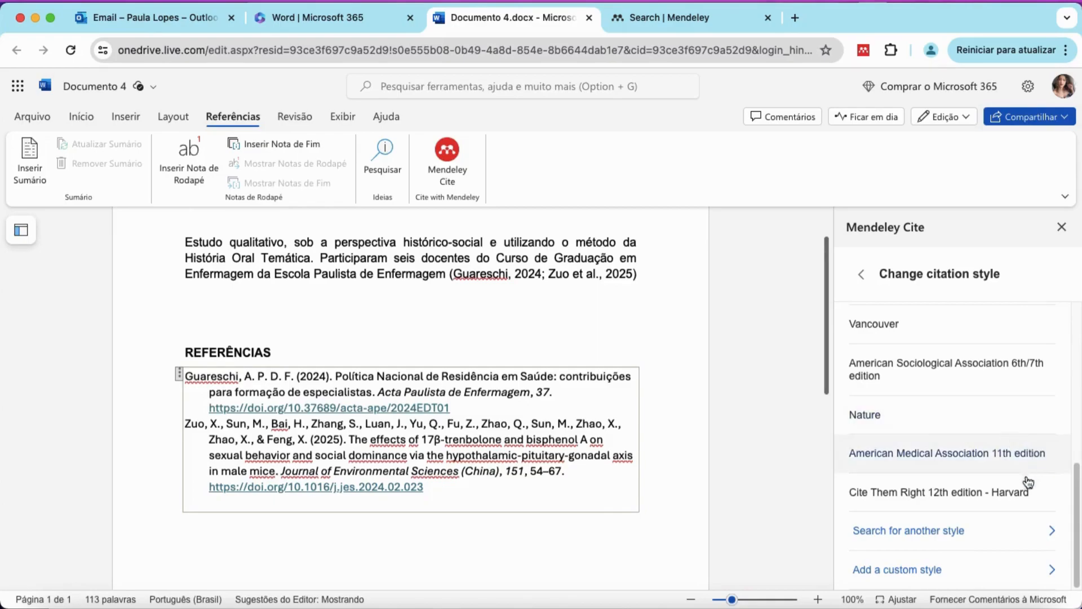
# Search styles for 'ABNT' and select Instituto de Pesquisa Econômica Aplicada - ABNT (Português - Brasil).
pyautogui.click(953, 539)
pyautogui.click(916, 394)
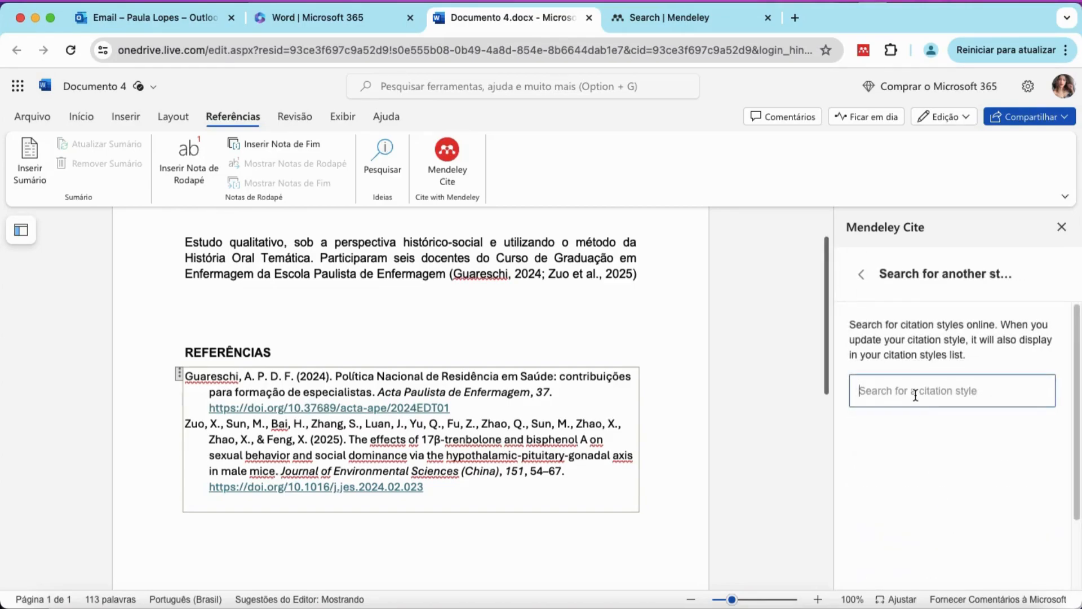
pyautogui.write('ABNT')
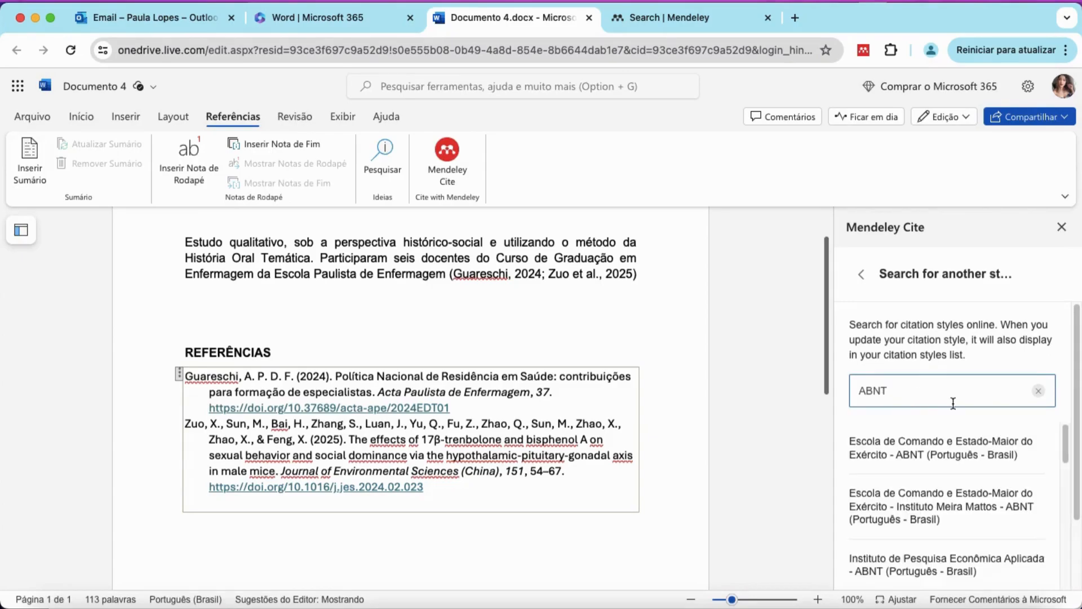
pyautogui.scroll(-2, 975, 446)
pyautogui.scroll(-2, 977, 444)
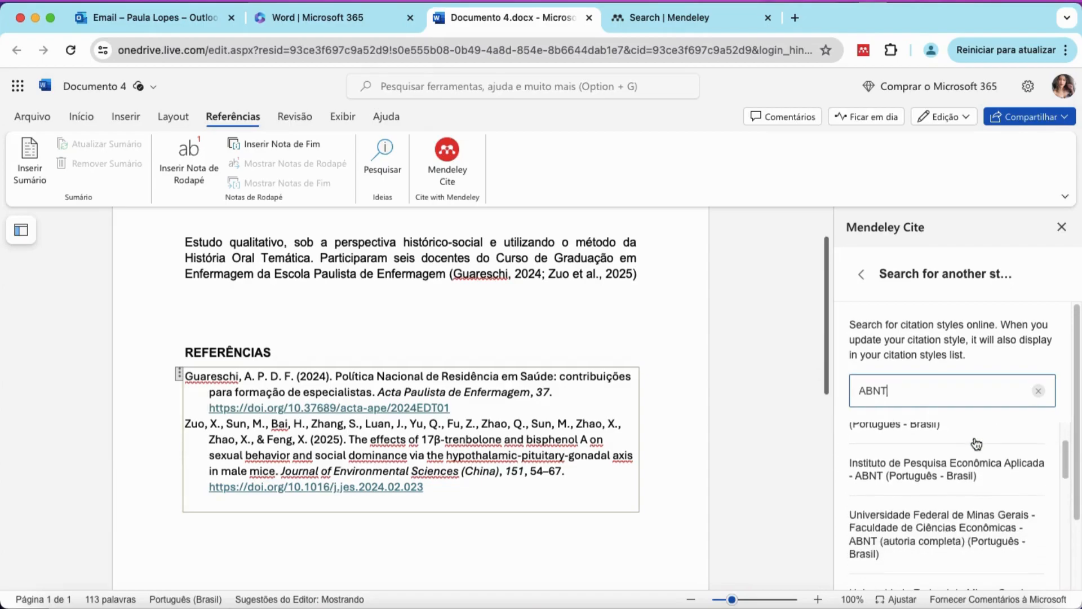
pyautogui.click(921, 478)
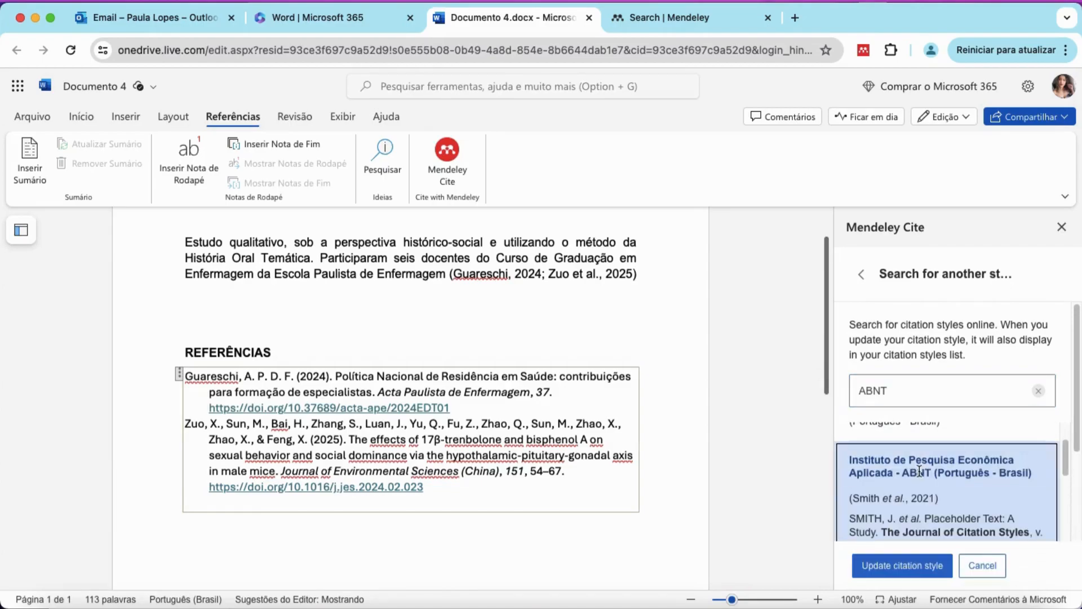
pyautogui.scroll(-1, 959, 485)
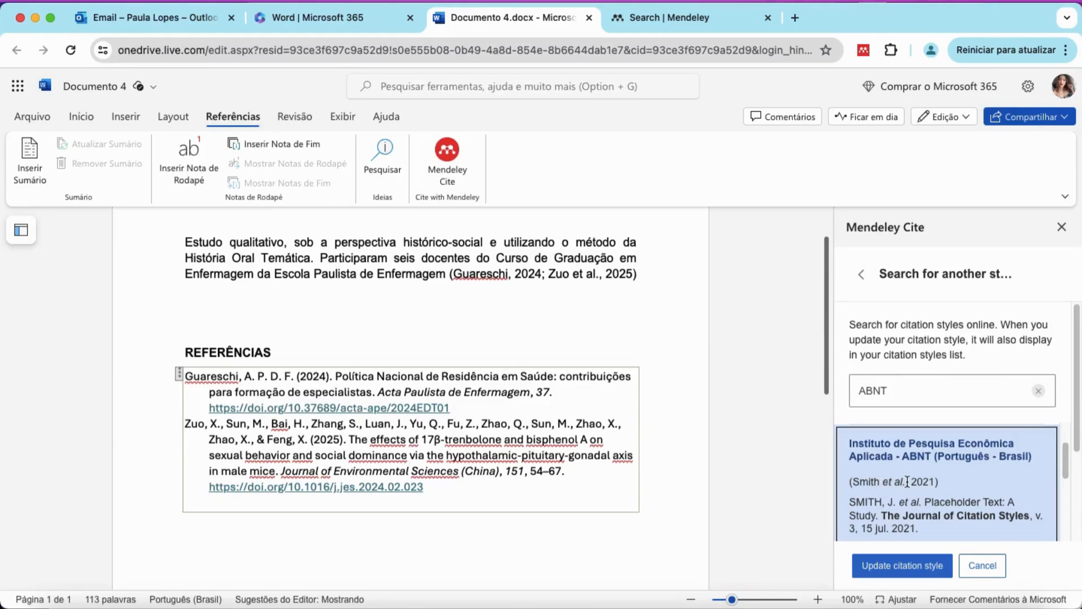
pyautogui.scroll(-2, 891, 482)
pyautogui.scroll(3, 907, 481)
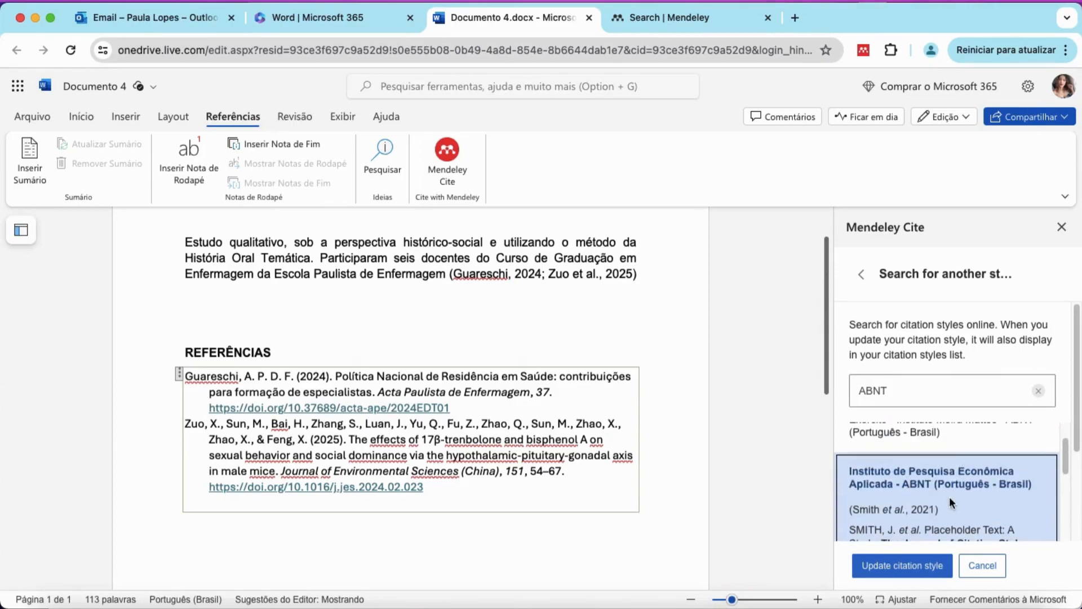
pyautogui.scroll(-1, 945, 498)
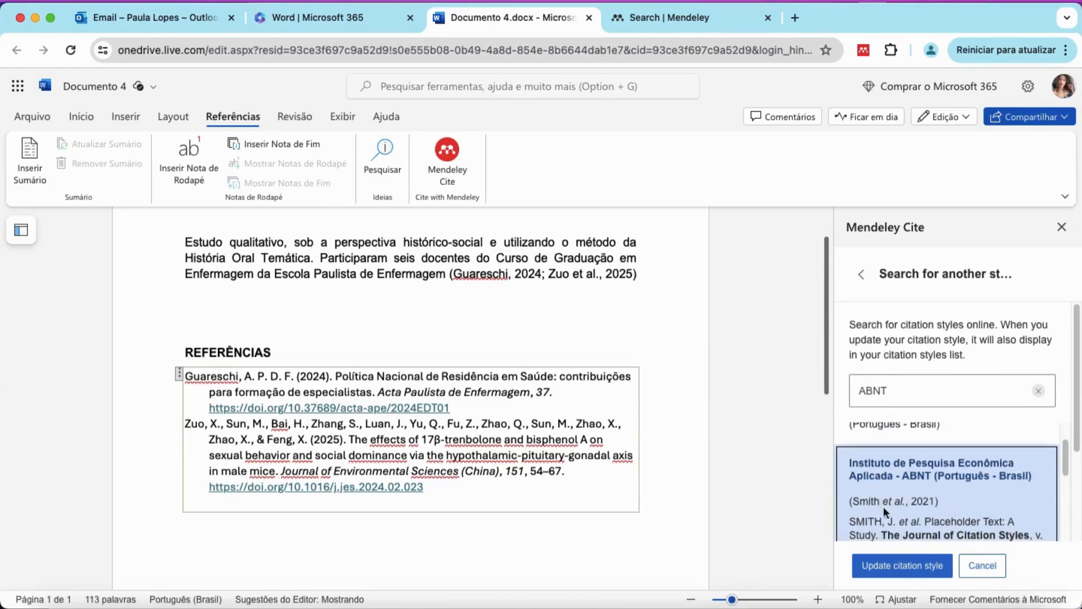
# Apply the IPEA ABNT style to citations and REFERÊNCIAS, then show the in-text citation's references.
pyautogui.click(901, 565)
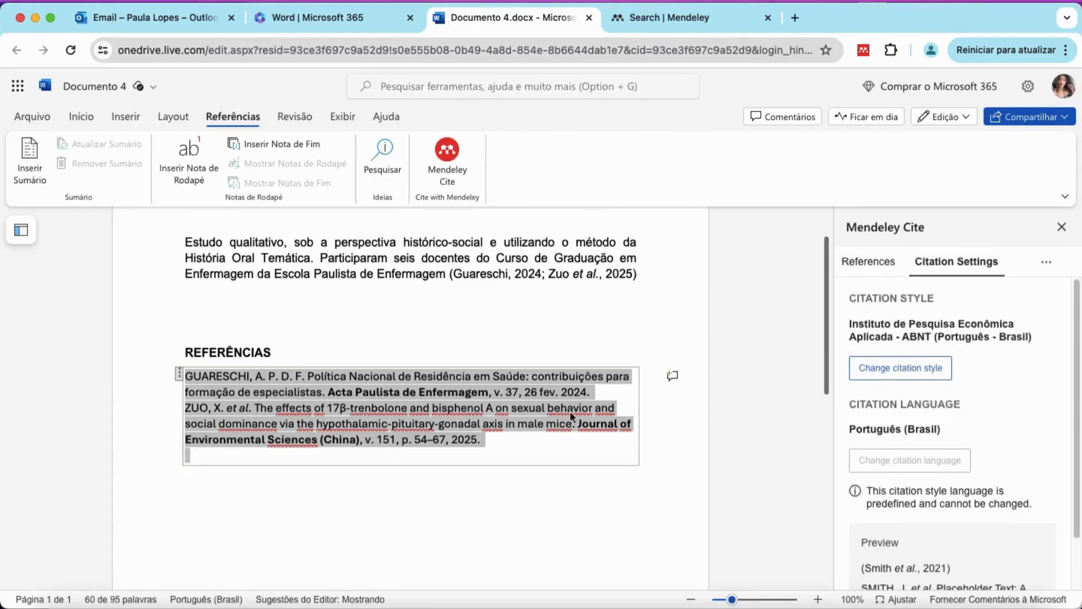
pyautogui.click(593, 392)
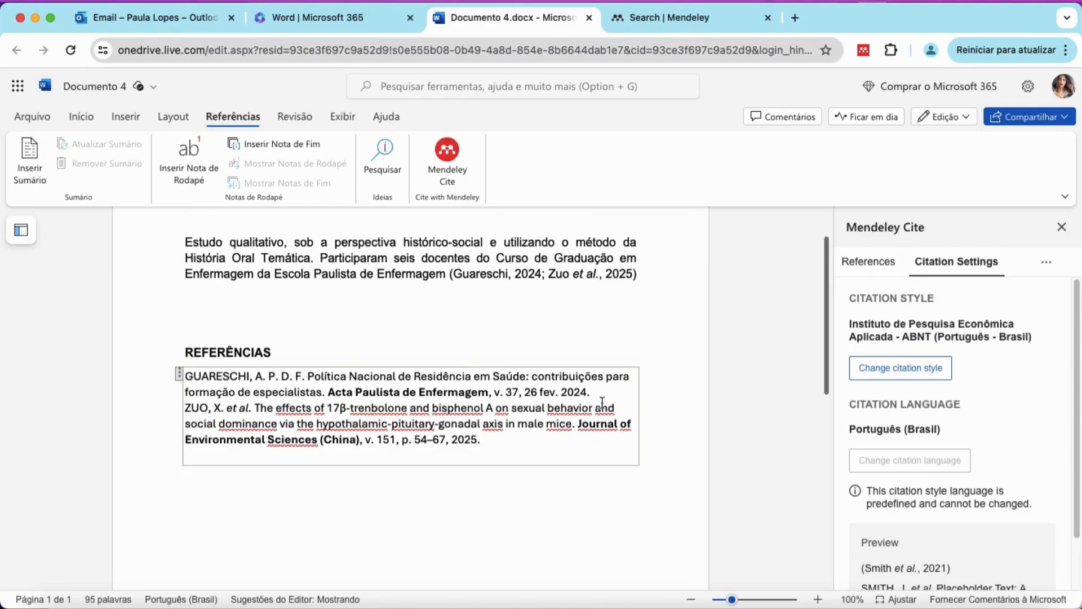
pyautogui.scroll(2, 621, 396)
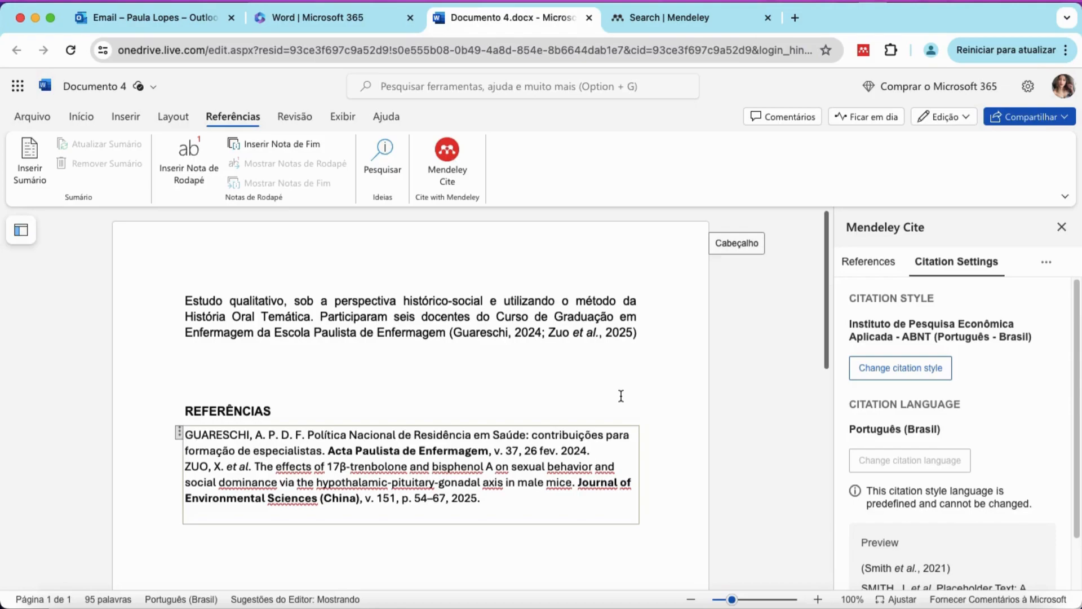
pyautogui.click(518, 335)
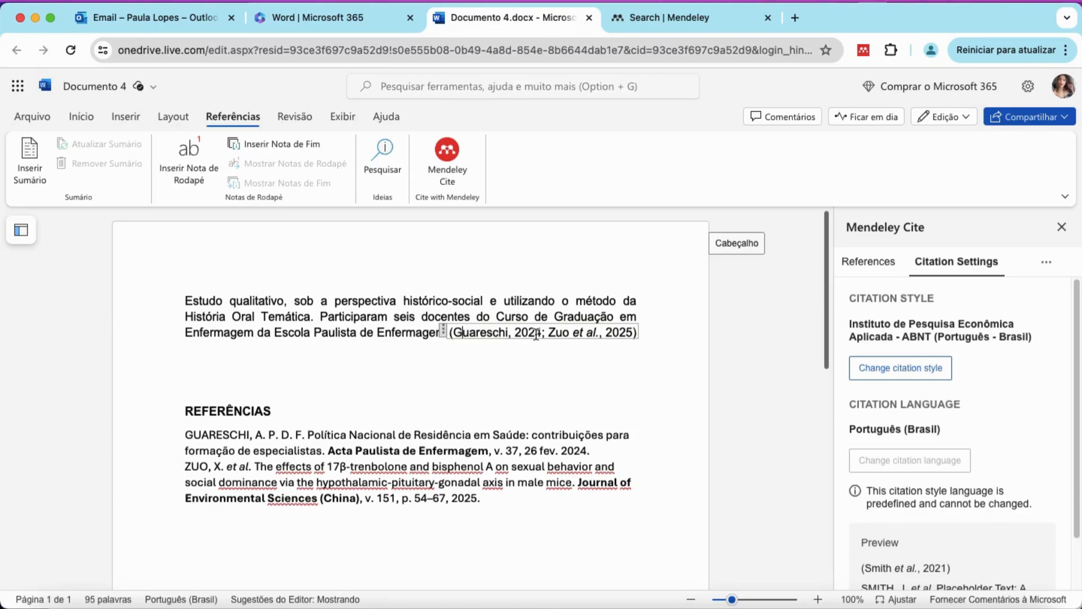
pyautogui.click(854, 261)
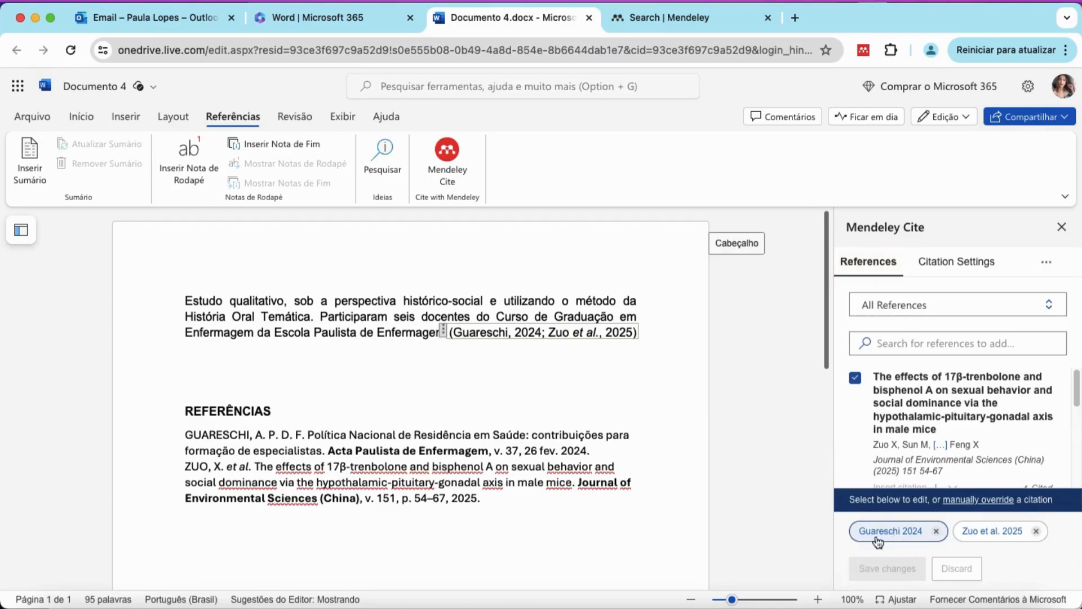